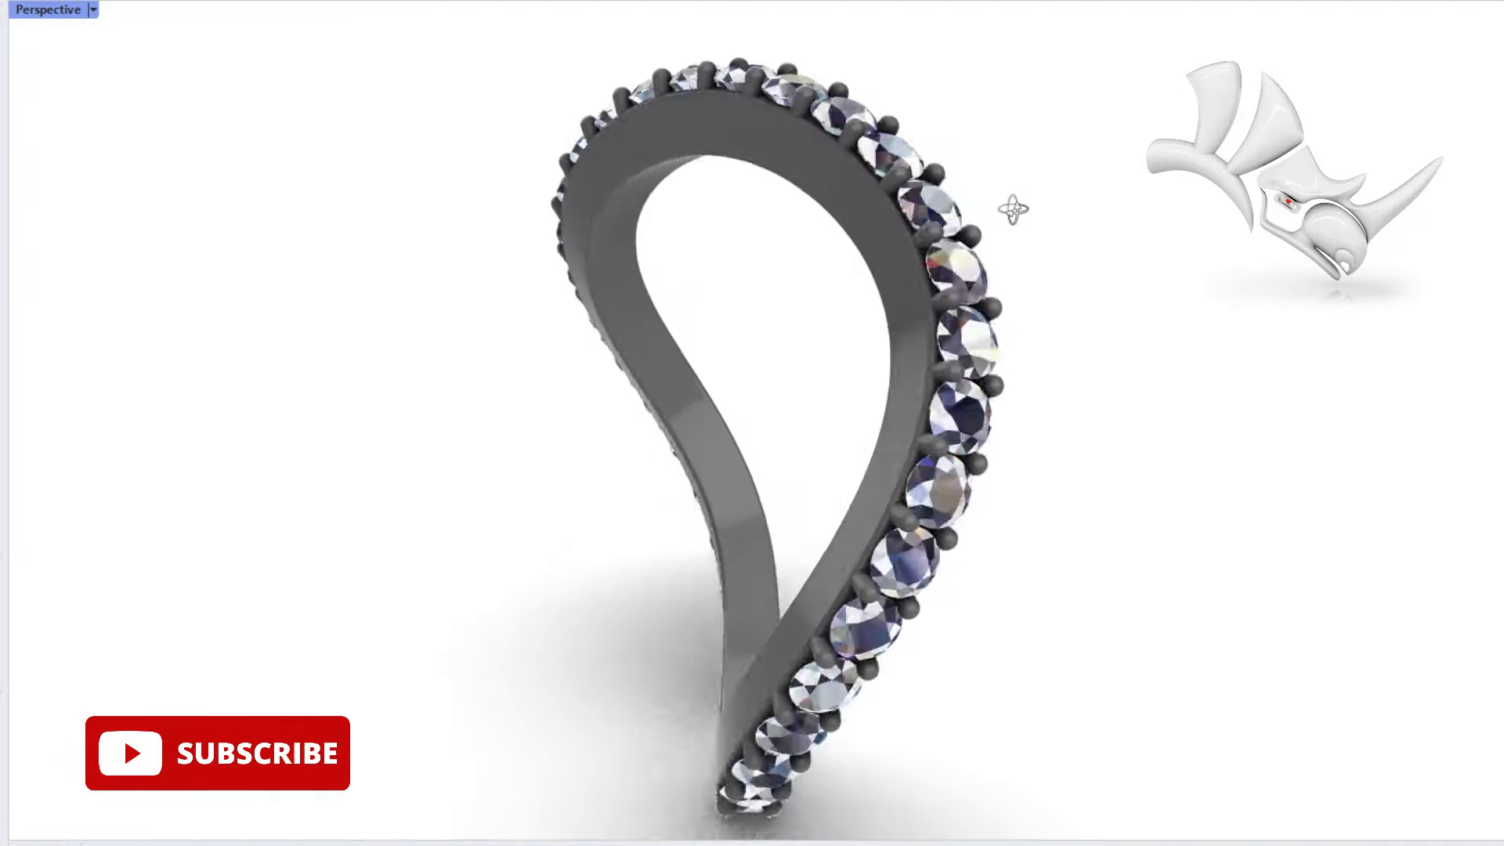
Step: Orbit the rendered twisted ring upright to preview it
mouse_move(1031, 402)
right_down()
mouse_move(939, 411)
mouse_move(1011, 652)
mouse_move(859, 725)
mouse_move(752, 588)
mouse_move(1045, 381)
mouse_move(770, 358)
right_up()
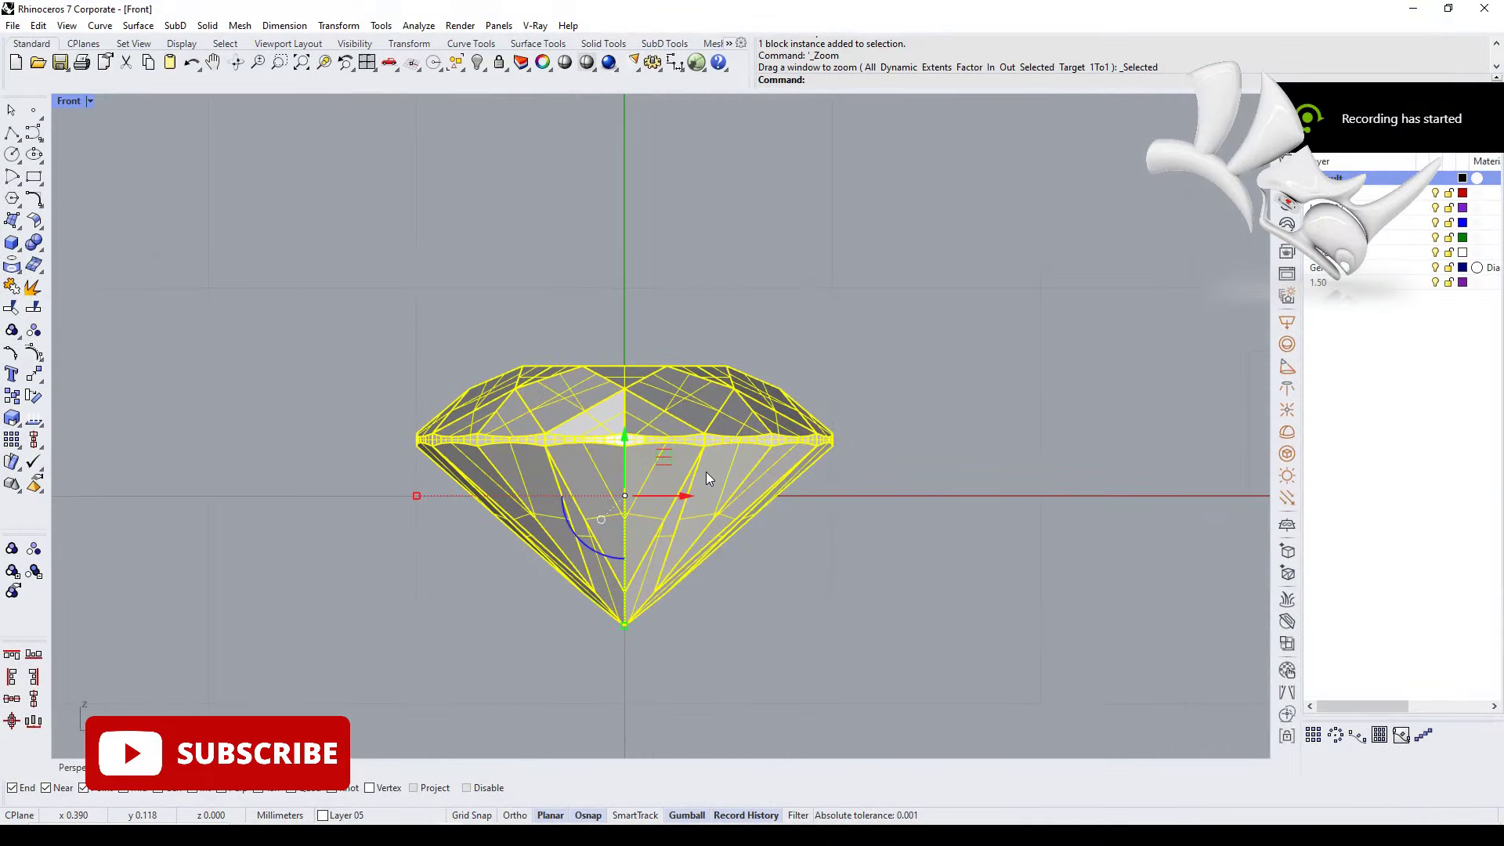
Step: Draw an 18 mm diameter circle centred at the origin
click(11, 154)
text(0)
key(Return)
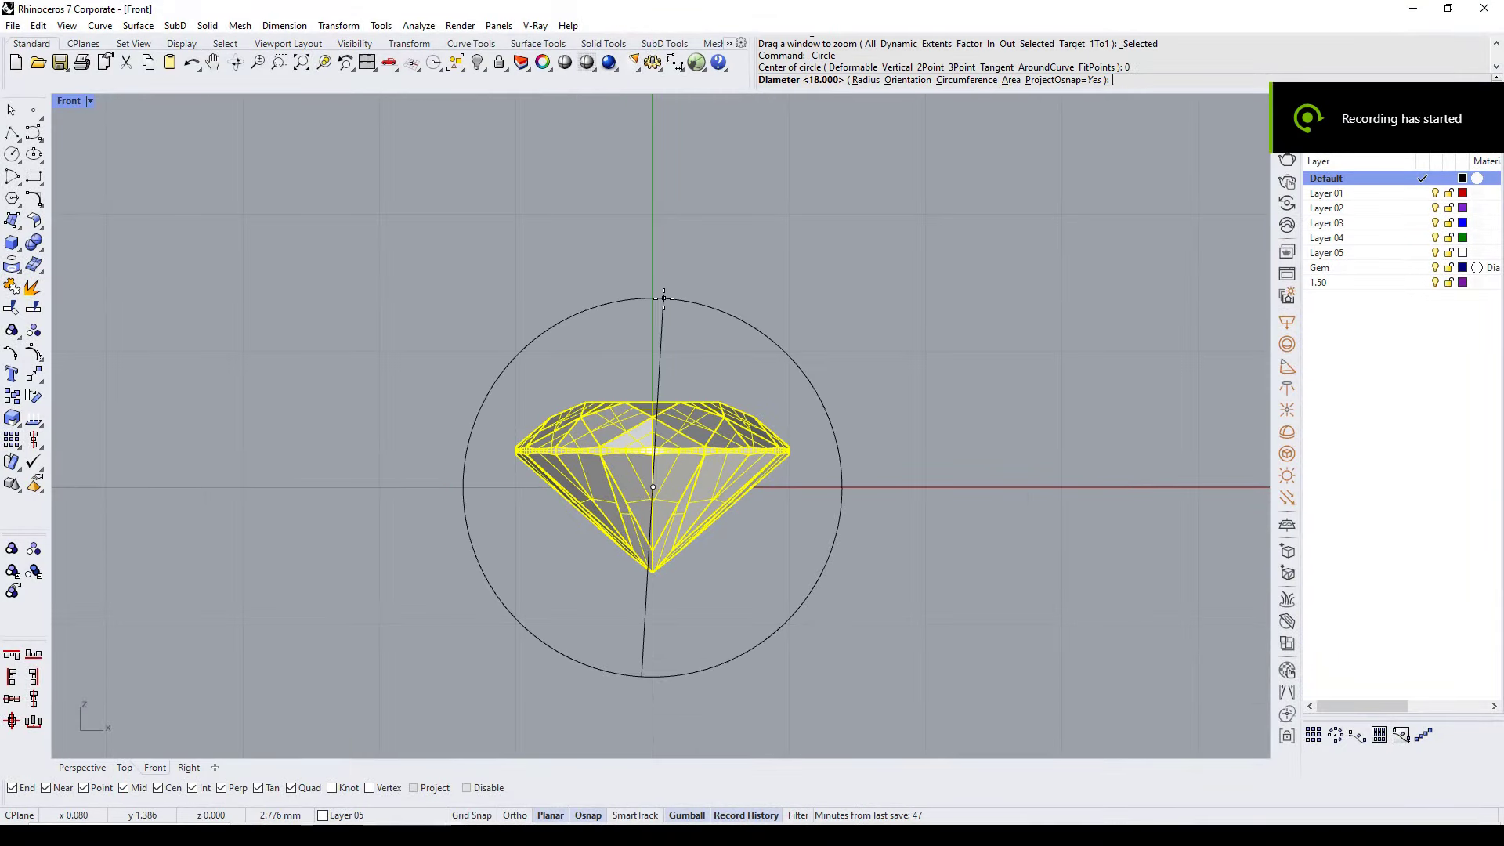
key(Return)
scroll(747, 280, down, 10)
key(Escape)
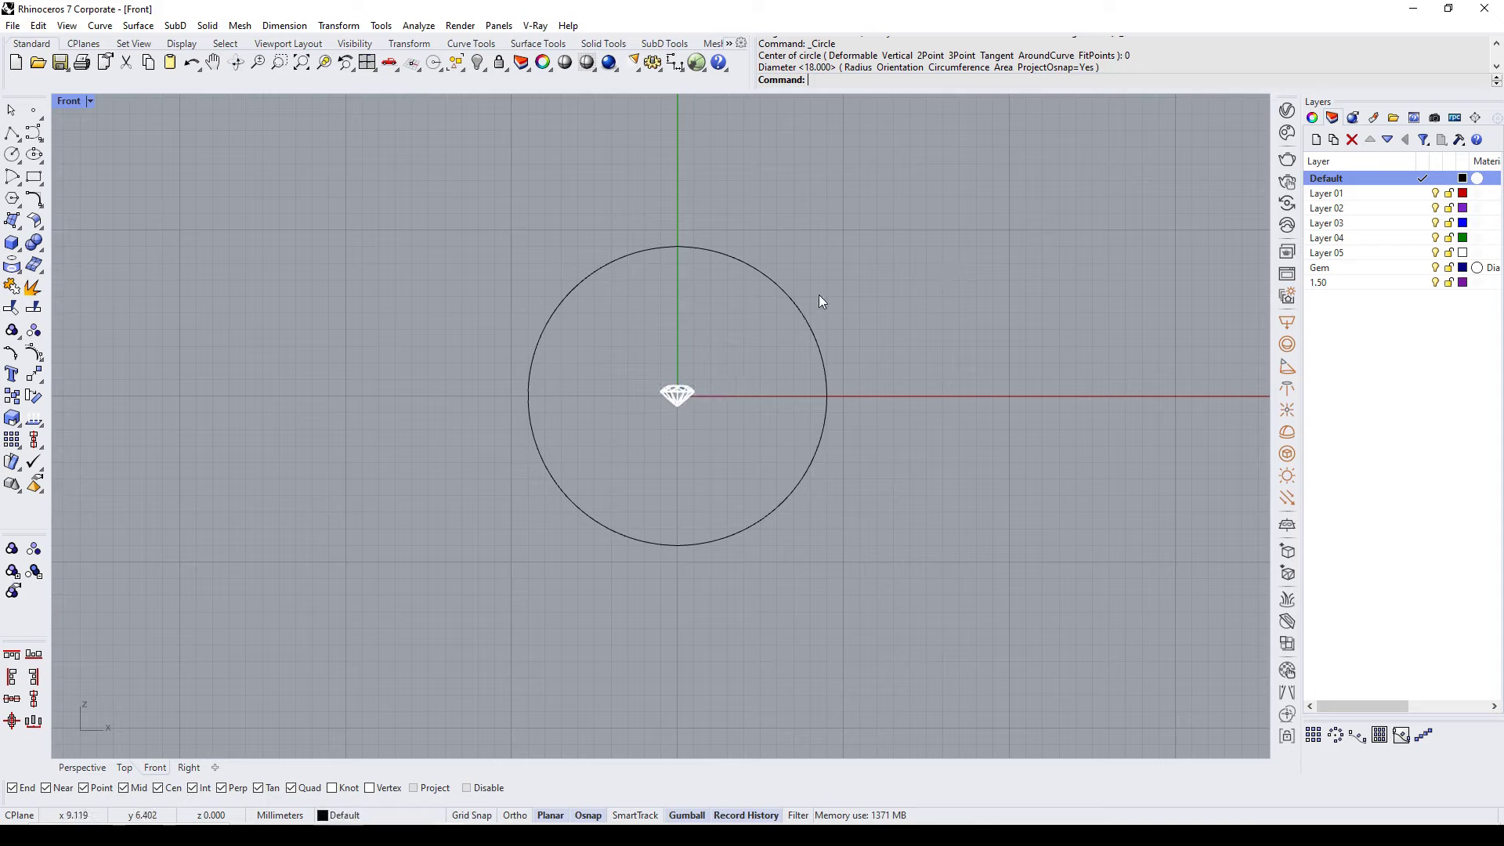
Step: Zoom in on the diamond and switch the view to Wireframe
scroll(627, 419, up, 5)
scroll(626, 420, up, 2)
scroll(641, 391, up, 4)
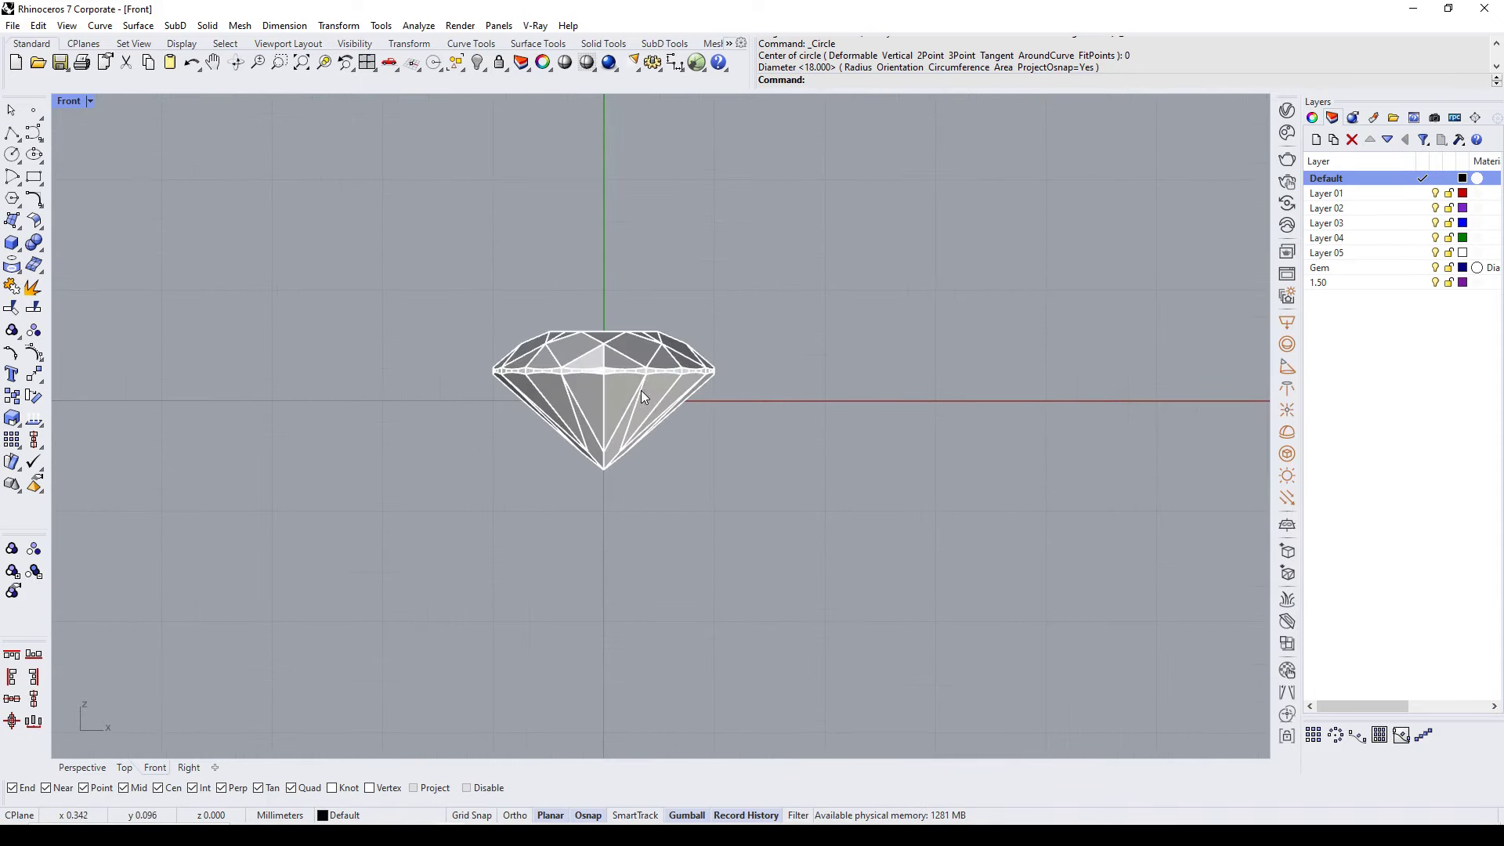
scroll(650, 368, up, 3)
scroll(655, 362, up, 2)
key(ctrl+alt+w)
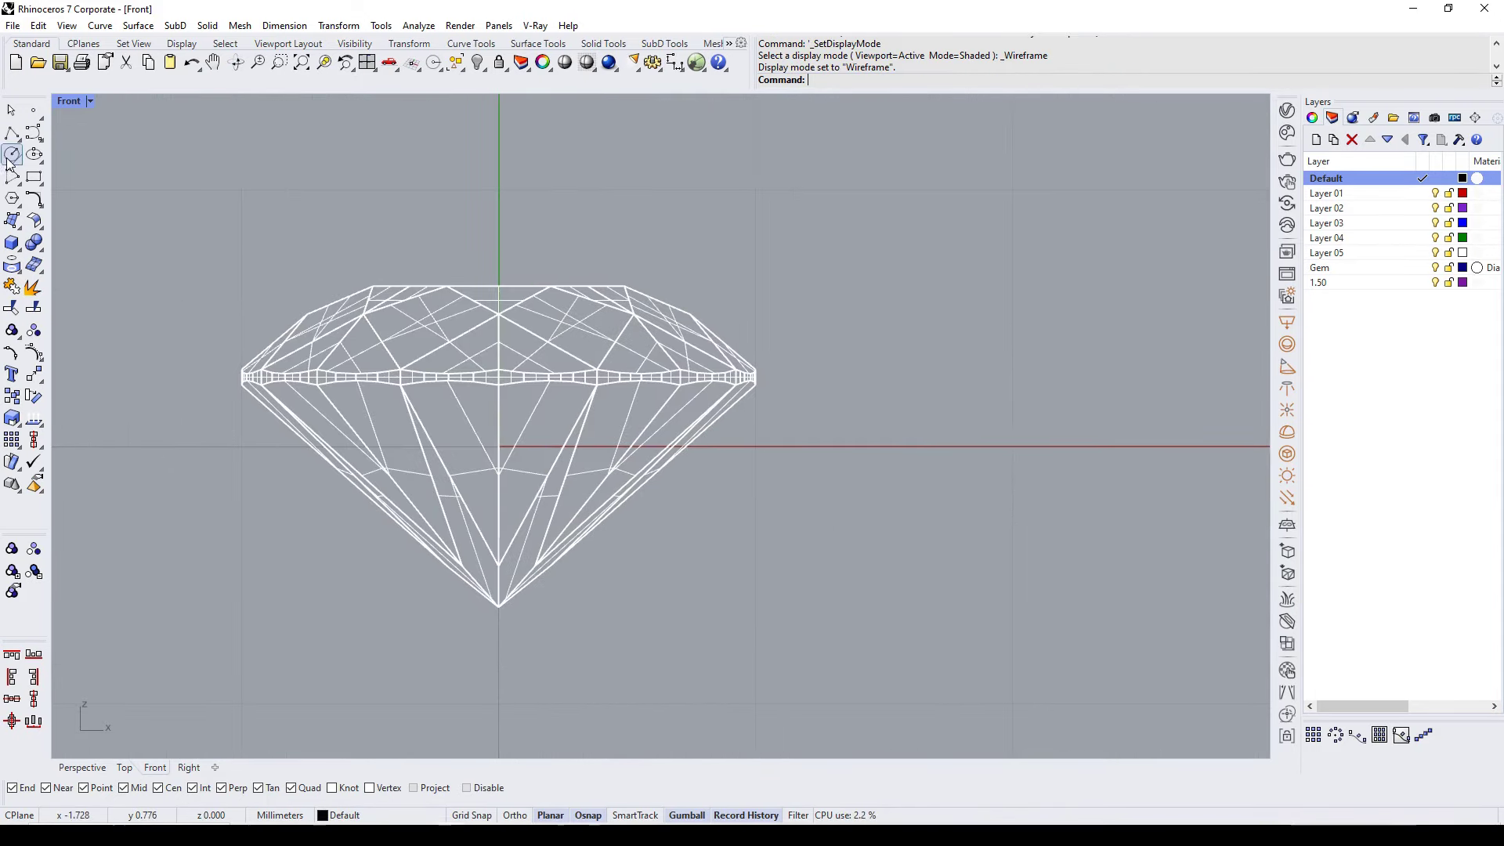
Step: Trace an open stepped polyline profile down the side of the gem
click(12, 133)
right_drag(477, 148, 450, 288)
click(591, 223)
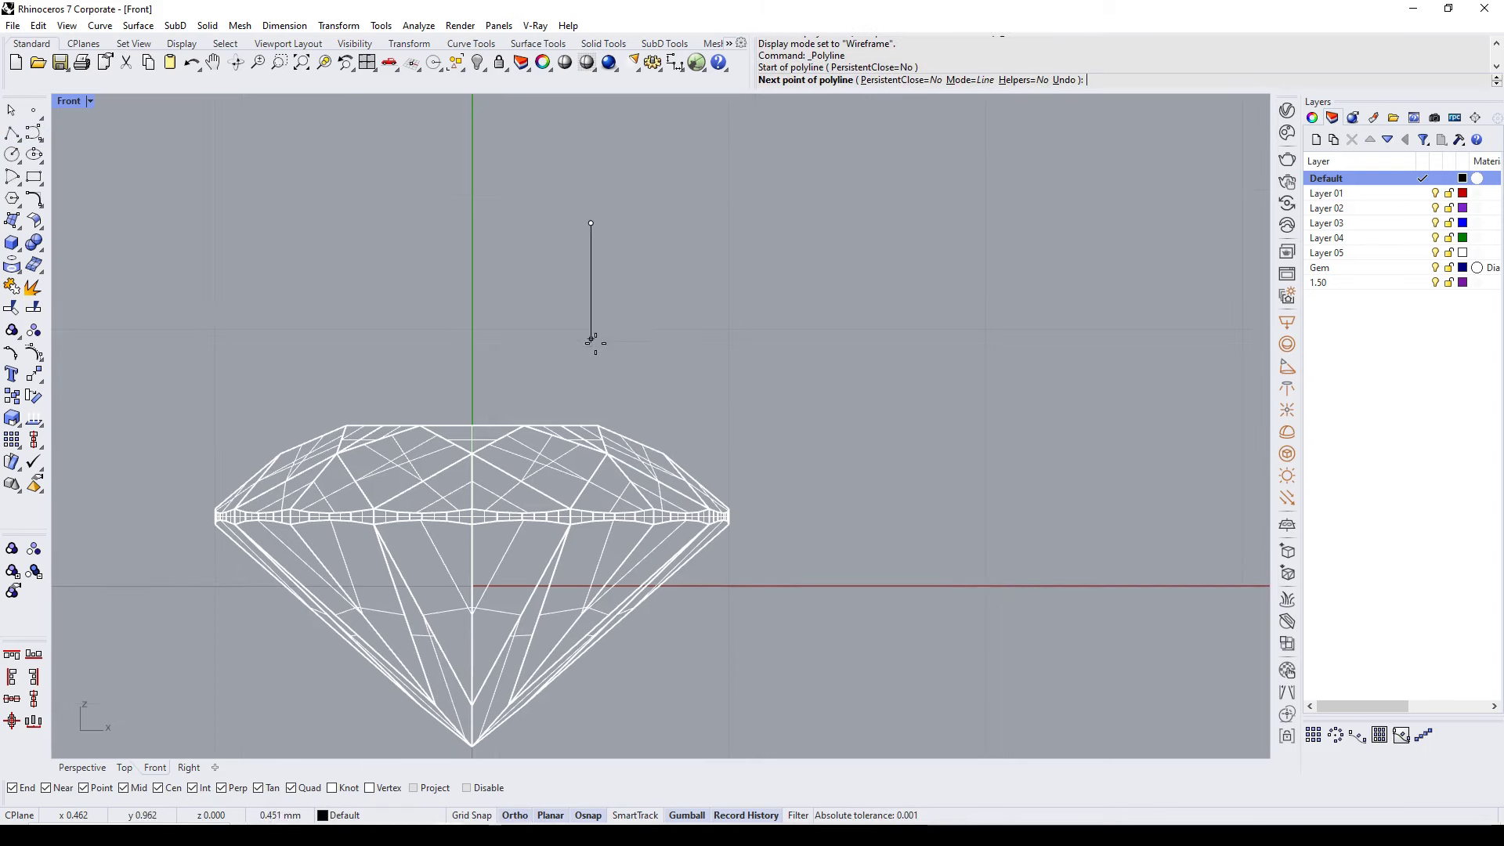
click(591, 396)
scroll(627, 402, up, 1)
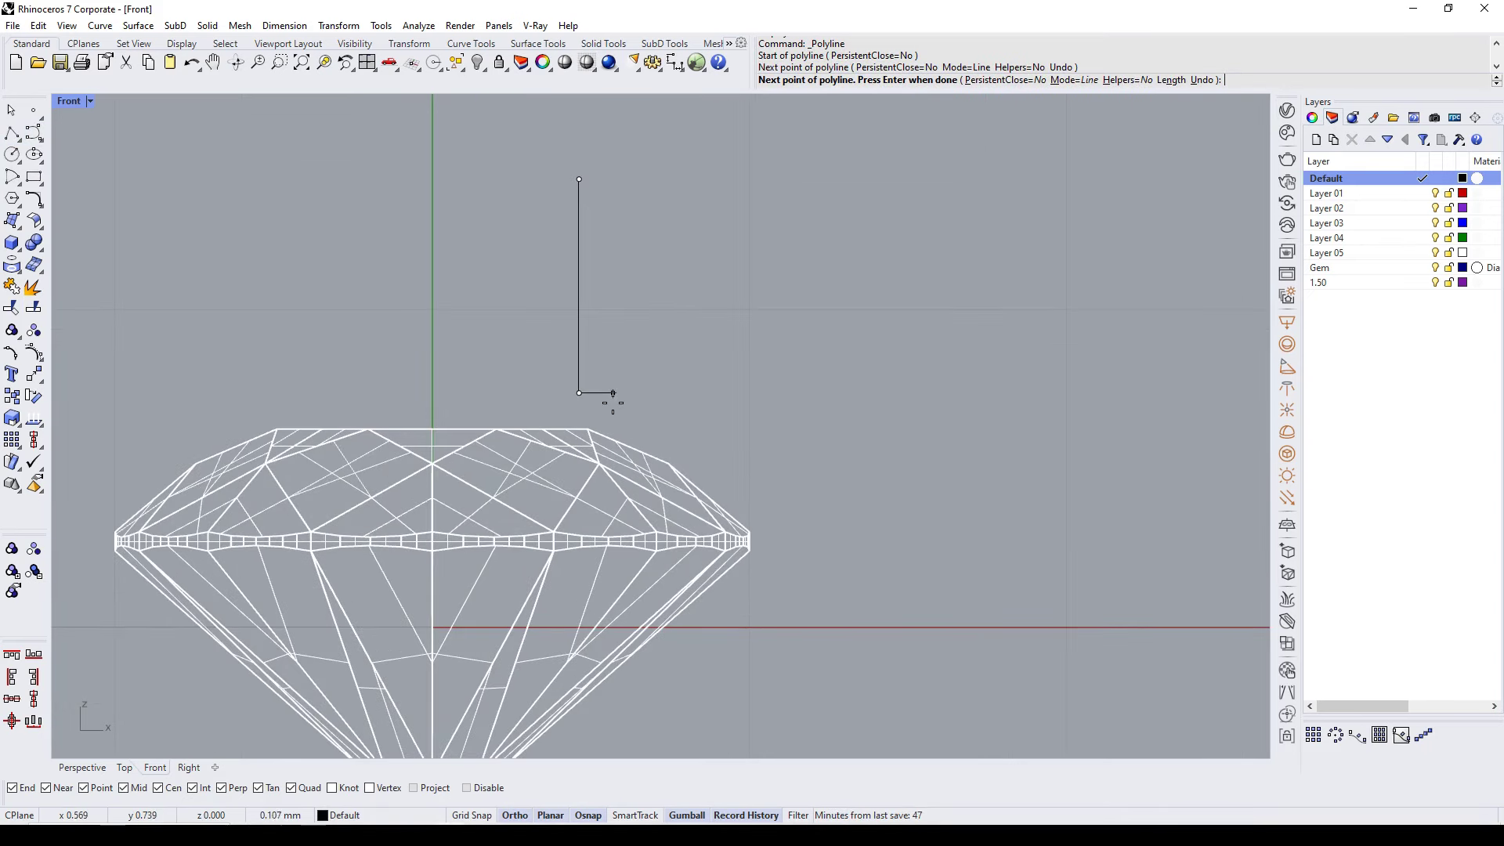
click(760, 507)
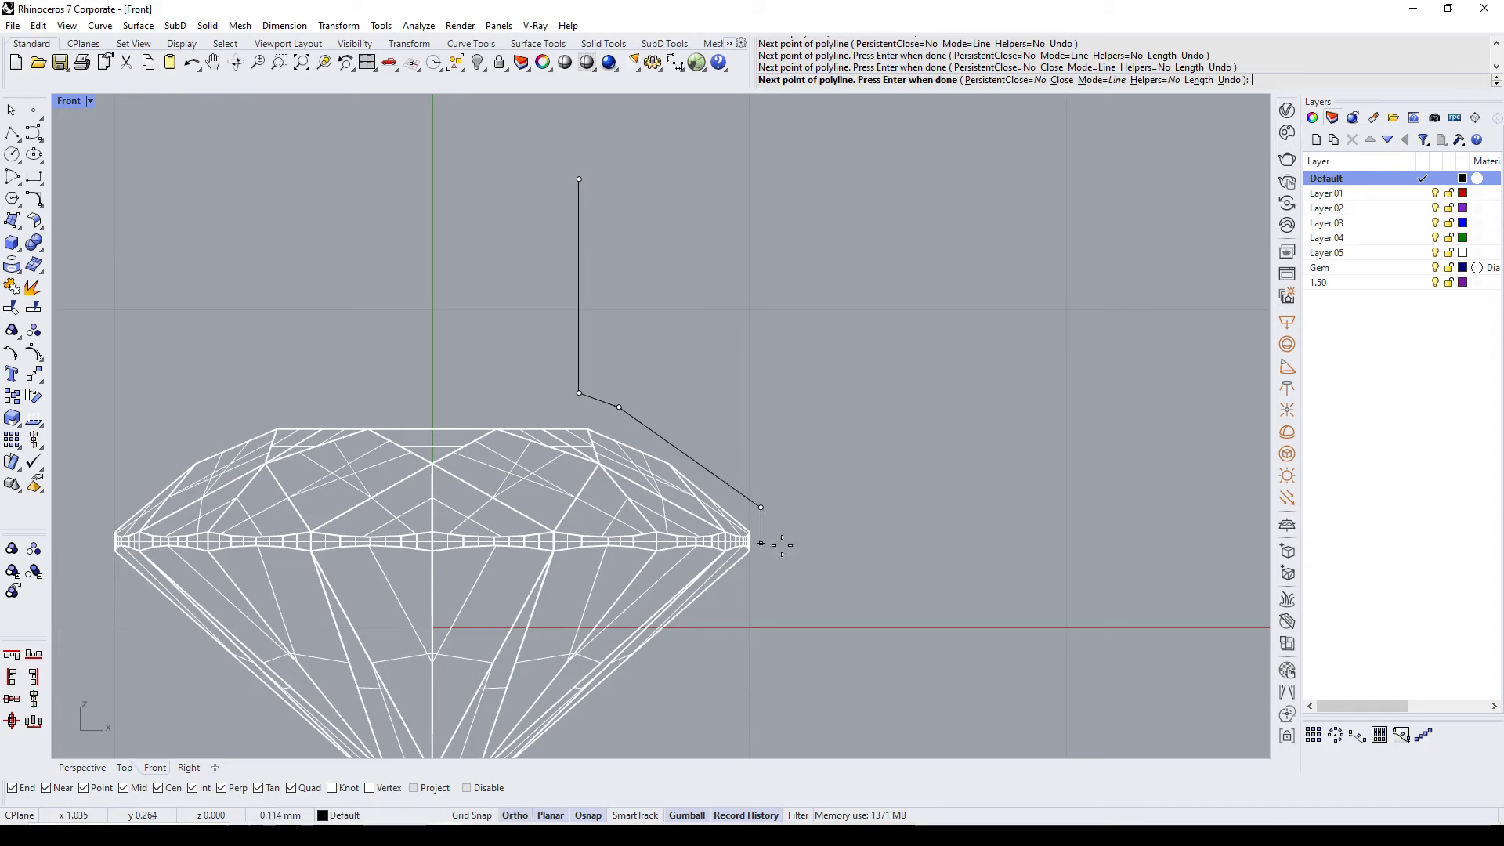
click(766, 560)
right_drag(766, 561, 804, 388)
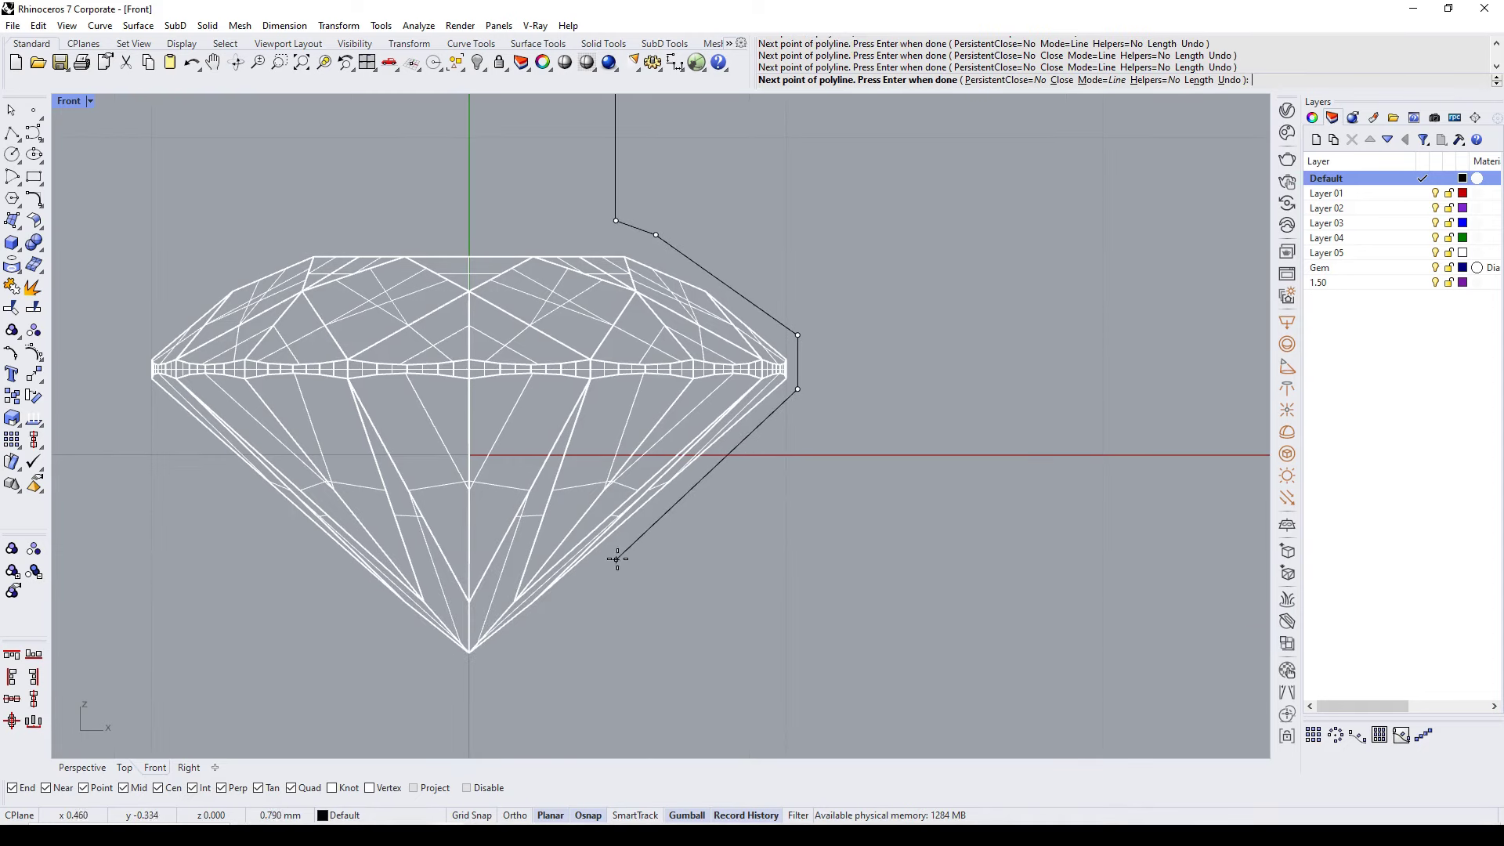
click(632, 537)
scroll(633, 474, down, 3)
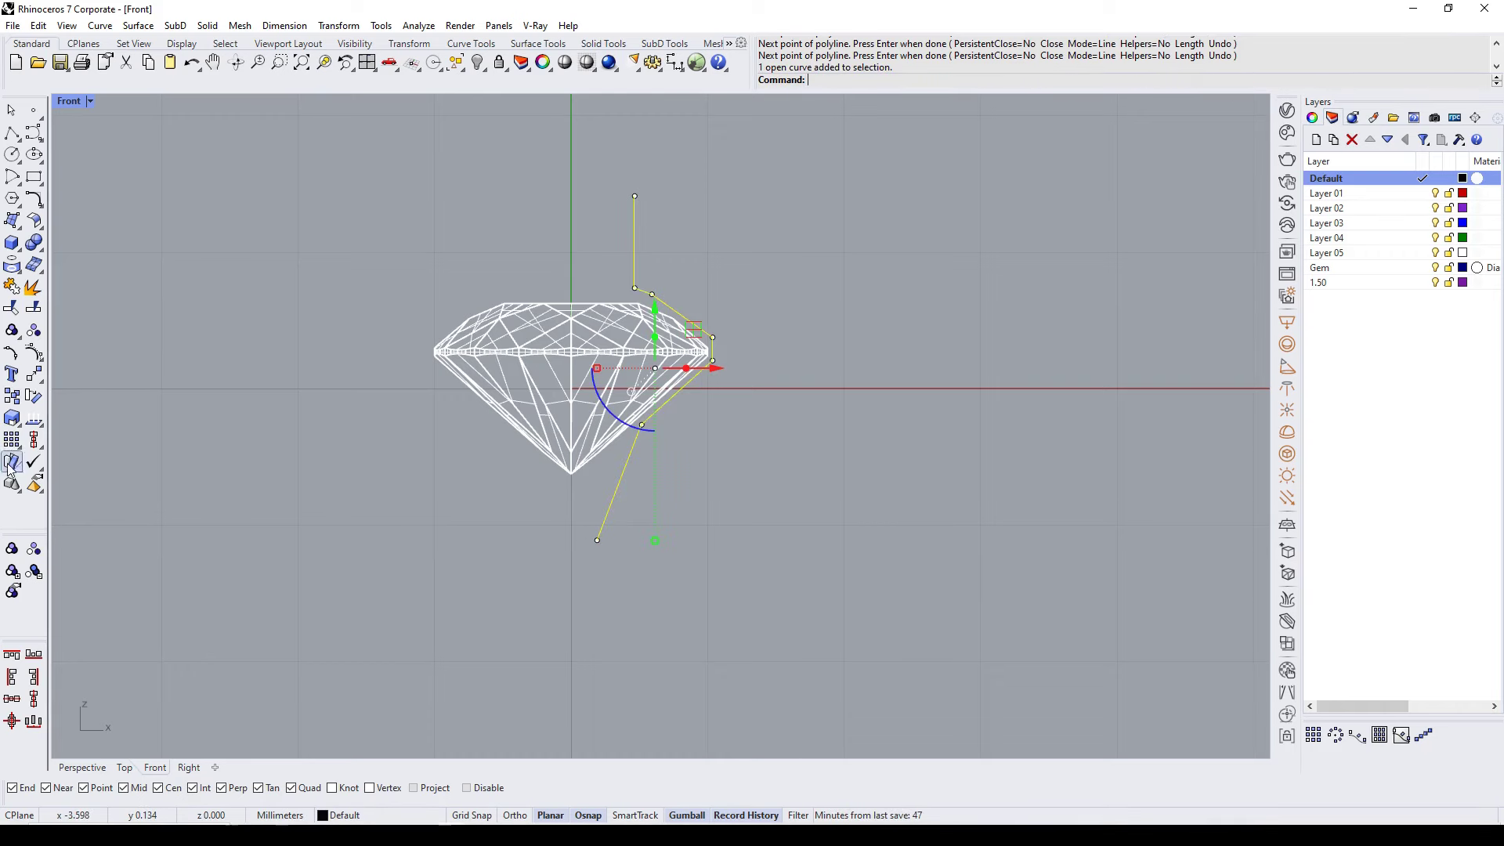
Step: Revolve the profile 360° about the vertical axis and cap it into a closed solid
key(ctrl+F4)
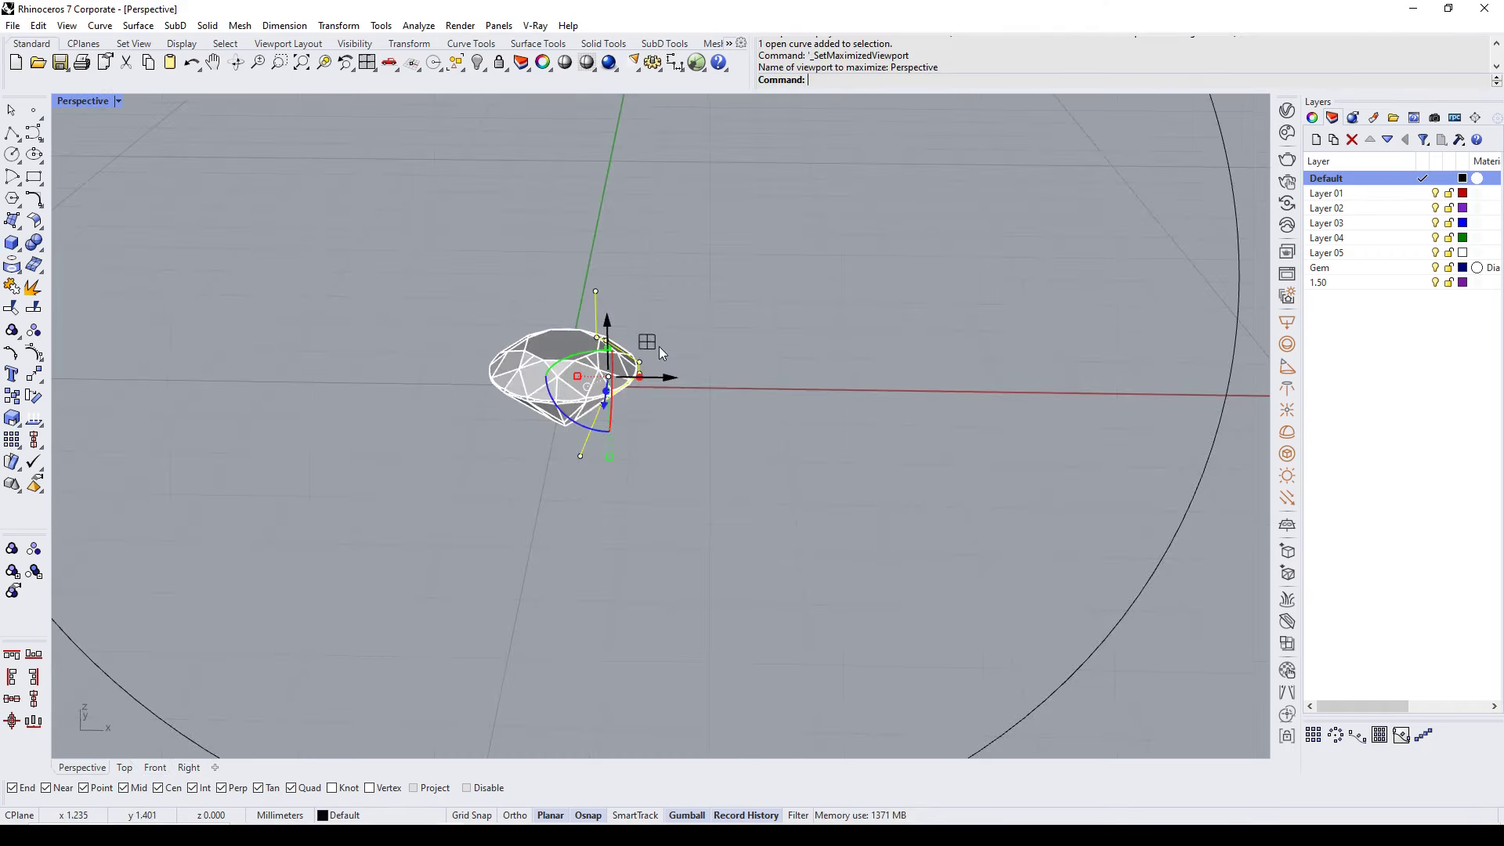
right_drag(660, 346, 638, 341)
key(ctrl+F2)
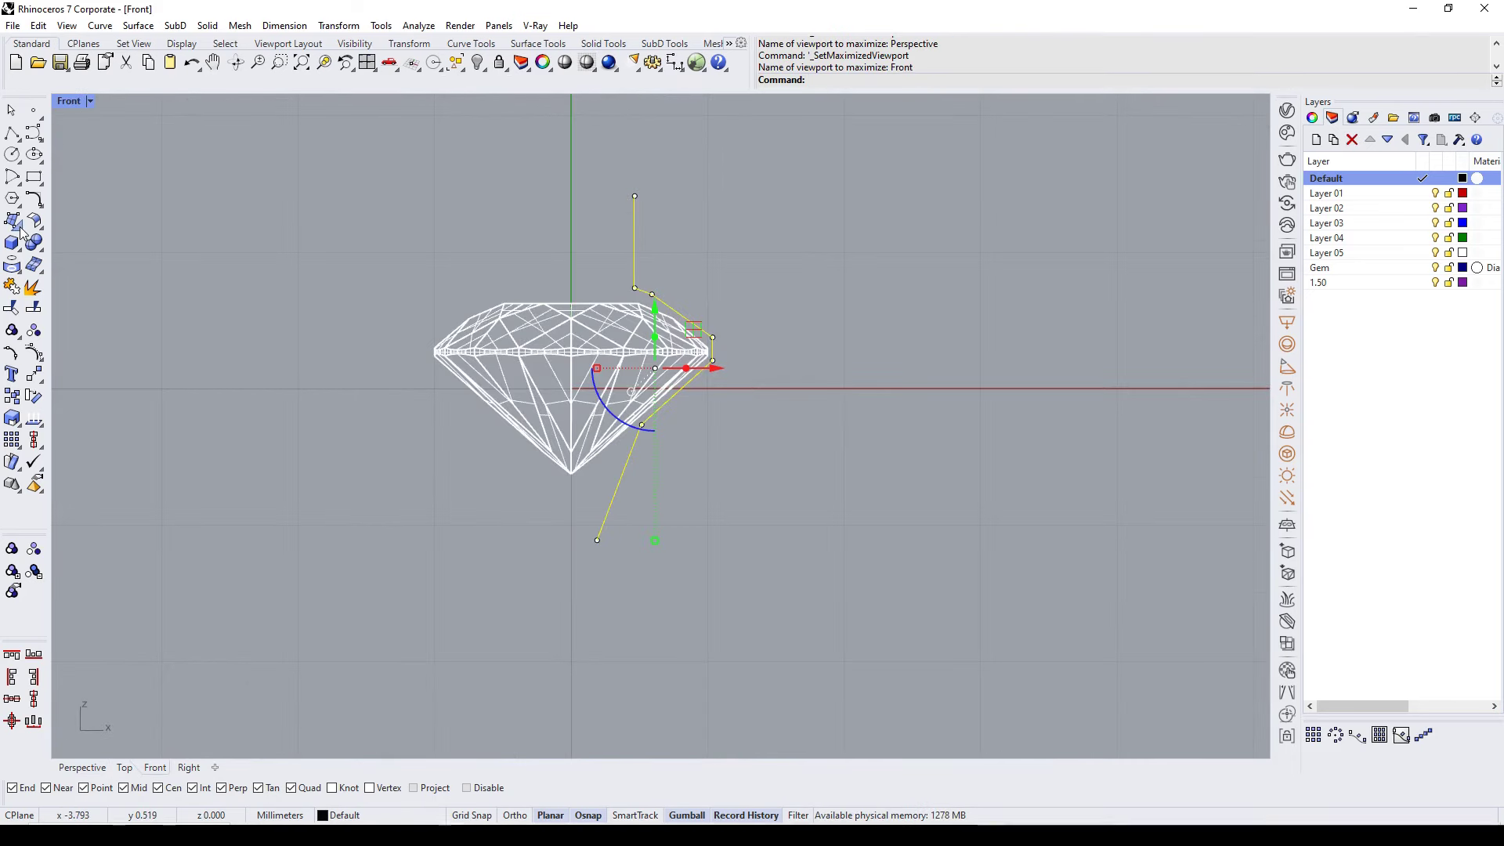
click(21, 233)
click(82, 302)
text(0)
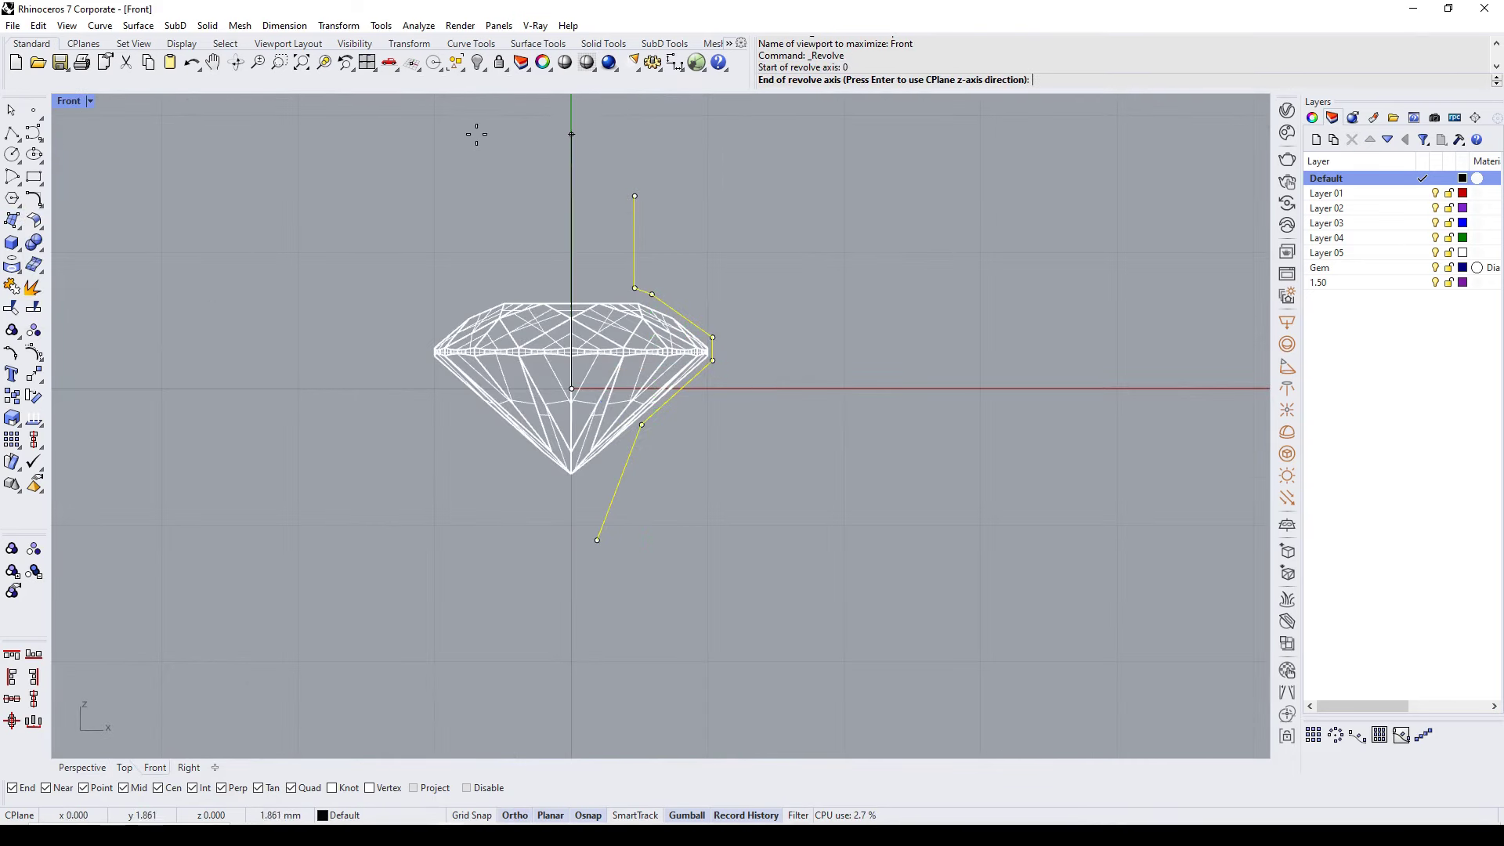
click(475, 134)
key(ctrl+F4)
key(Return)
key(Return)
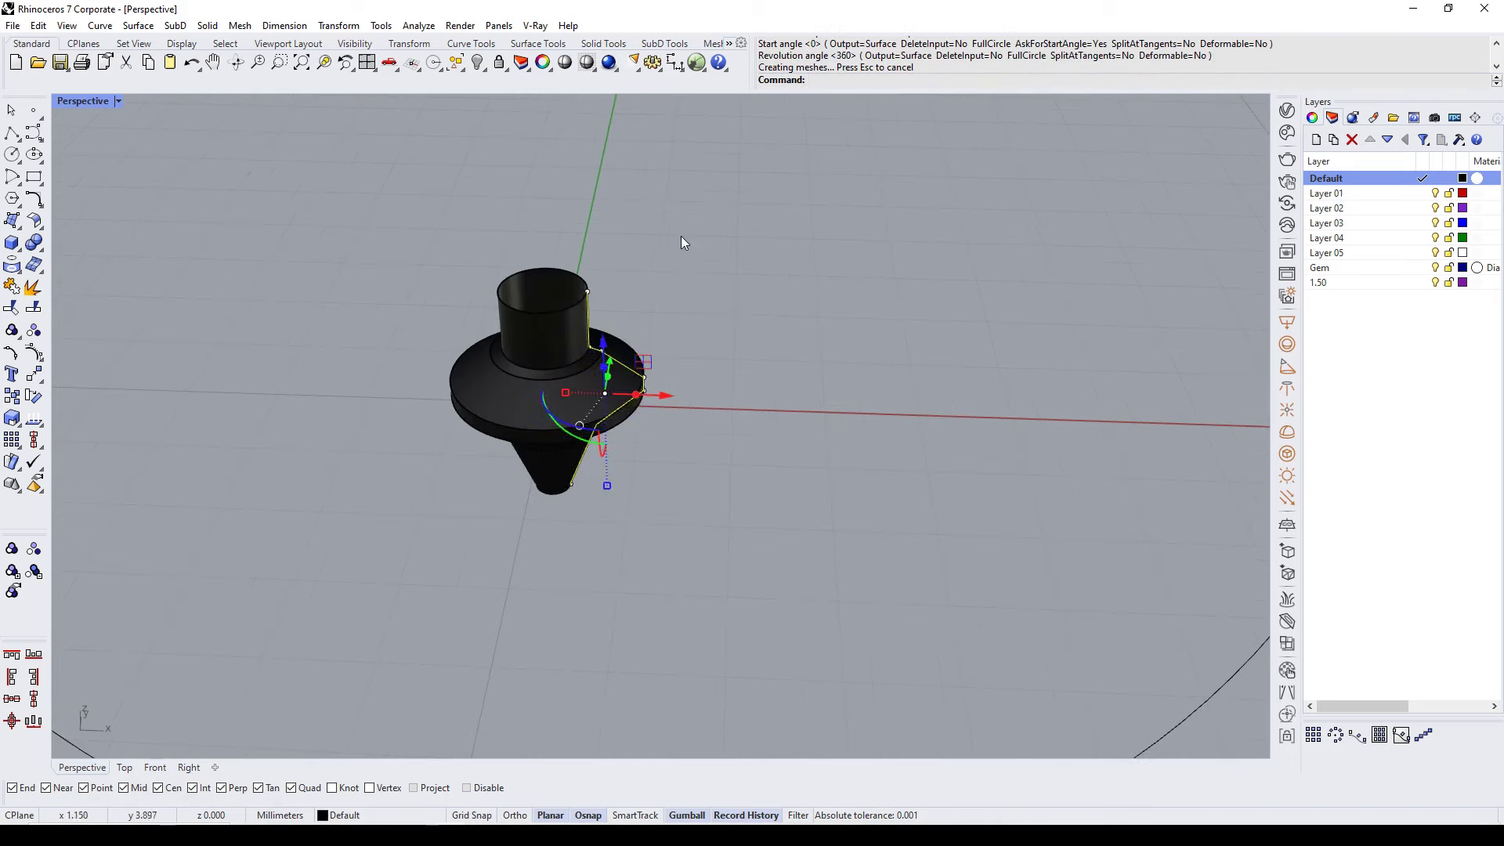
scroll(558, 329, up, 3)
click(558, 329)
text(Cap)
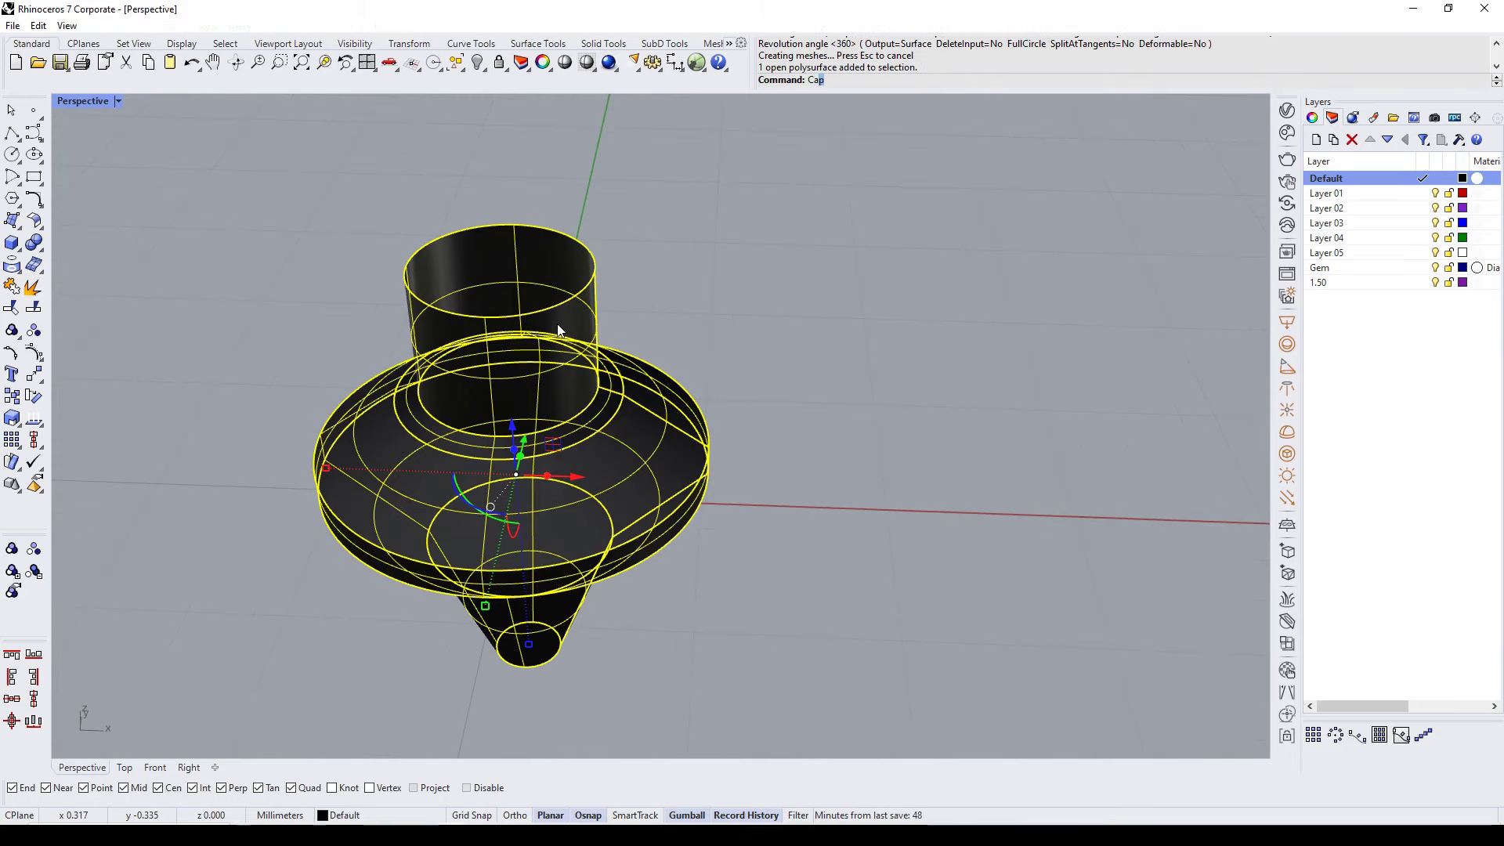
key(Return)
right_drag(624, 297, 625, 279)
Step: Create Layer 06, move the setting body onto it, and colour it orange
right_click(1400, 333)
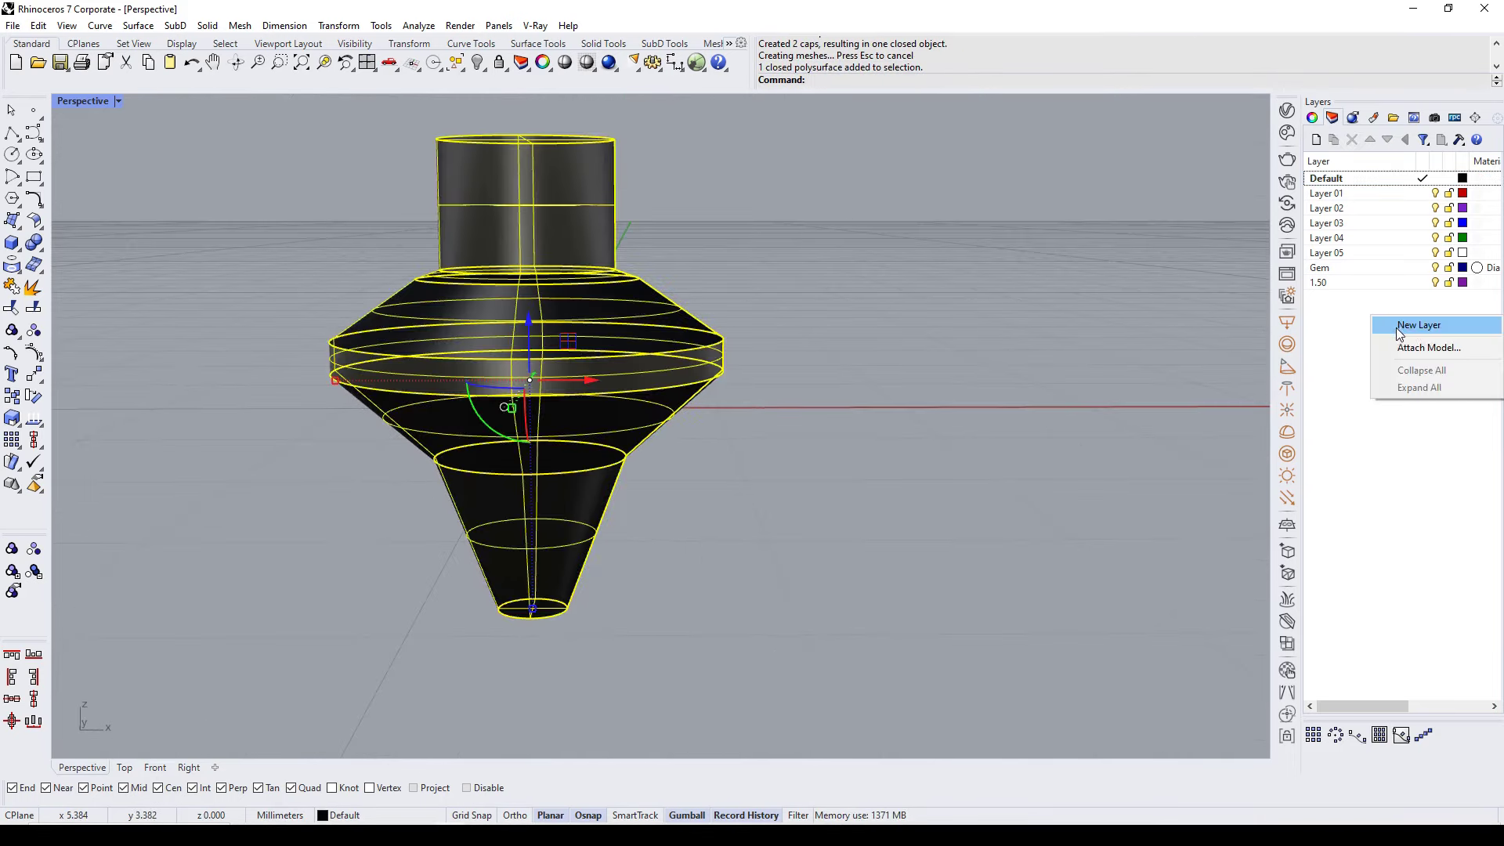
click(1399, 325)
right_click(1323, 297)
click(1381, 574)
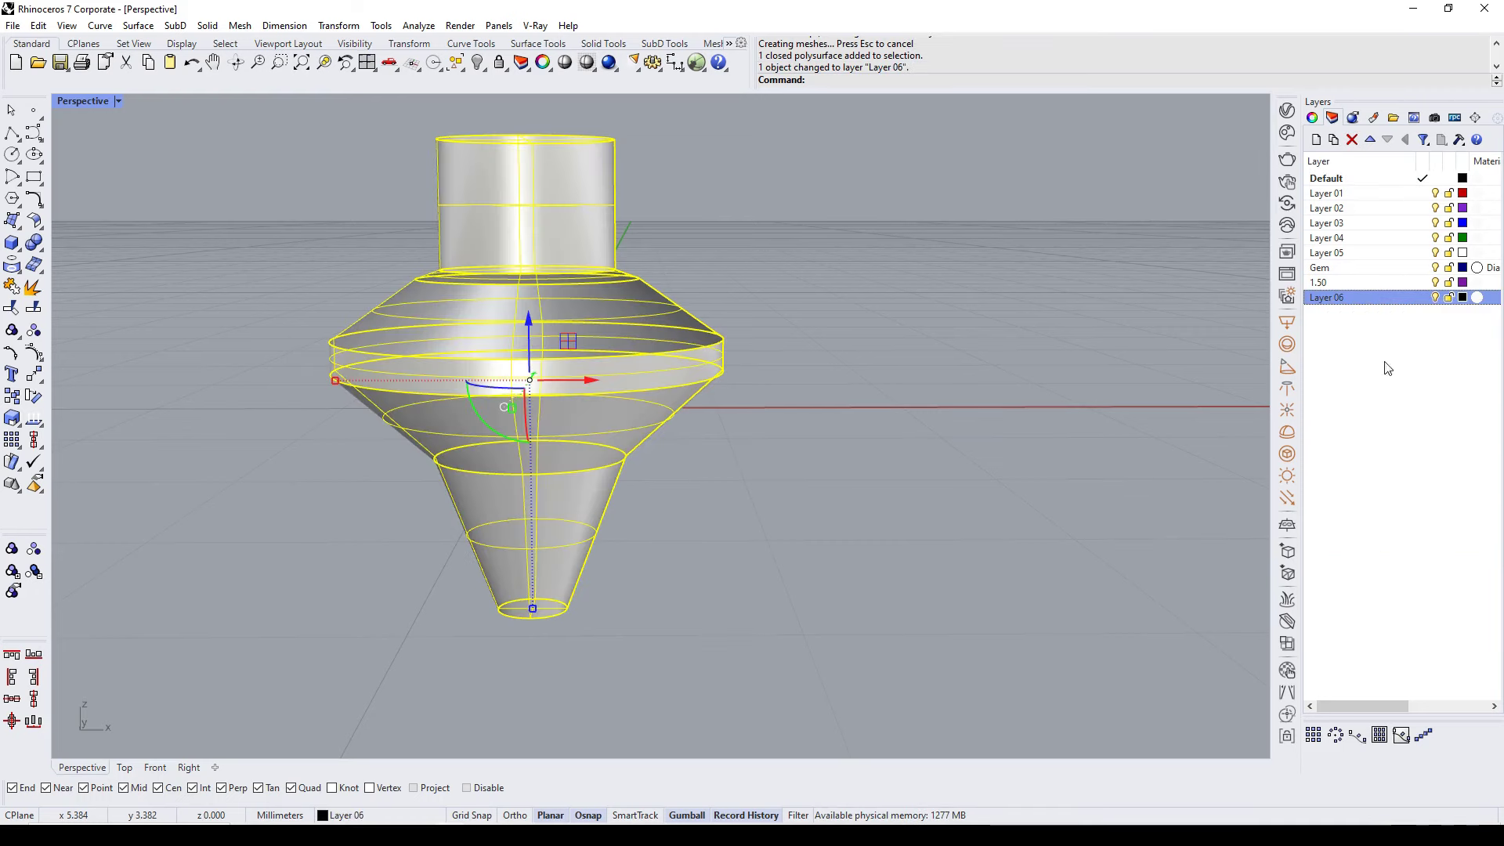
right_click(1391, 287)
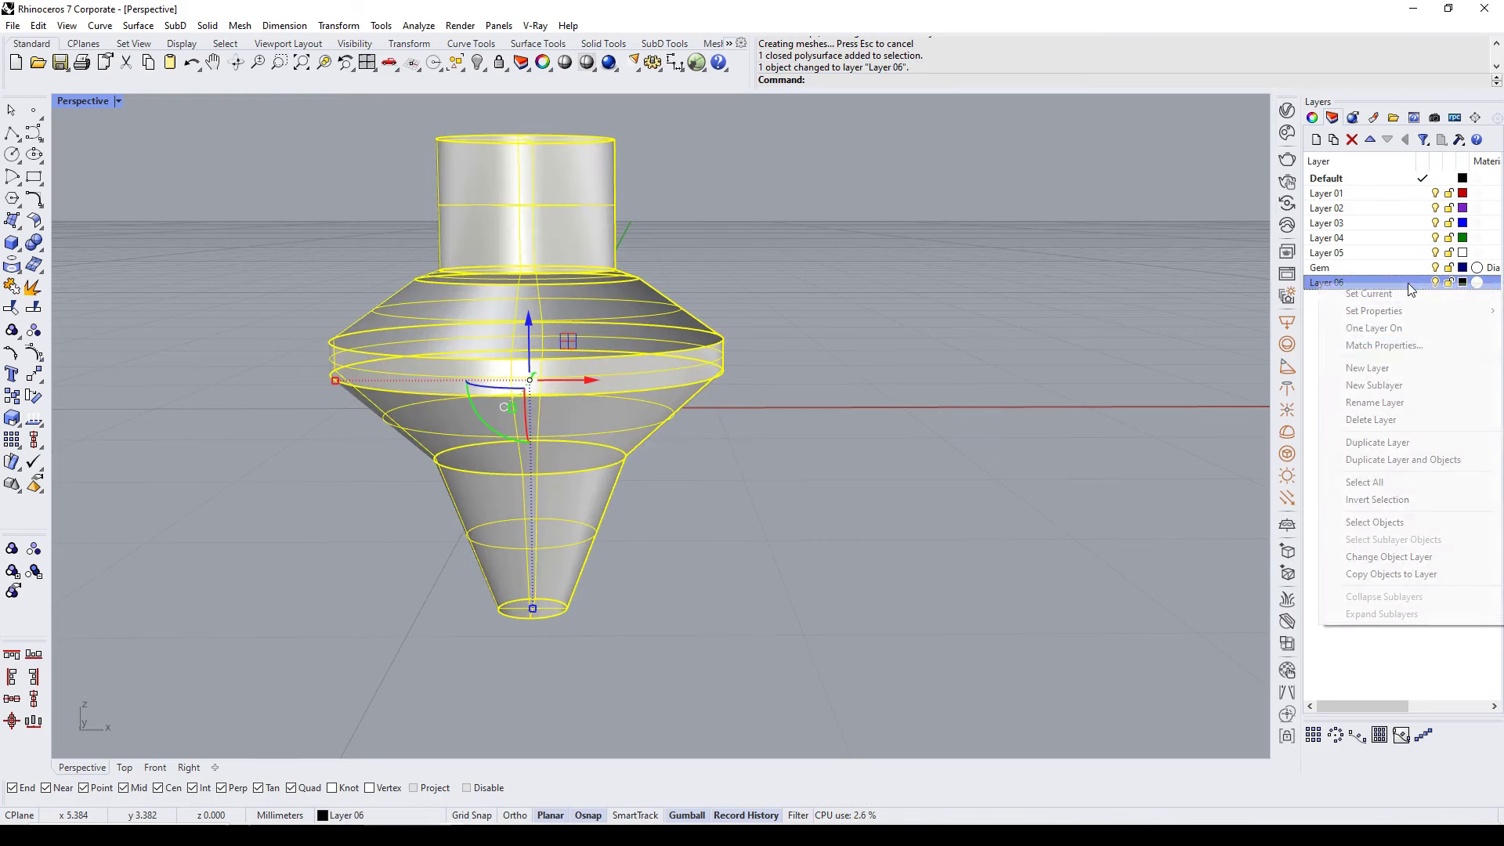
click(1395, 549)
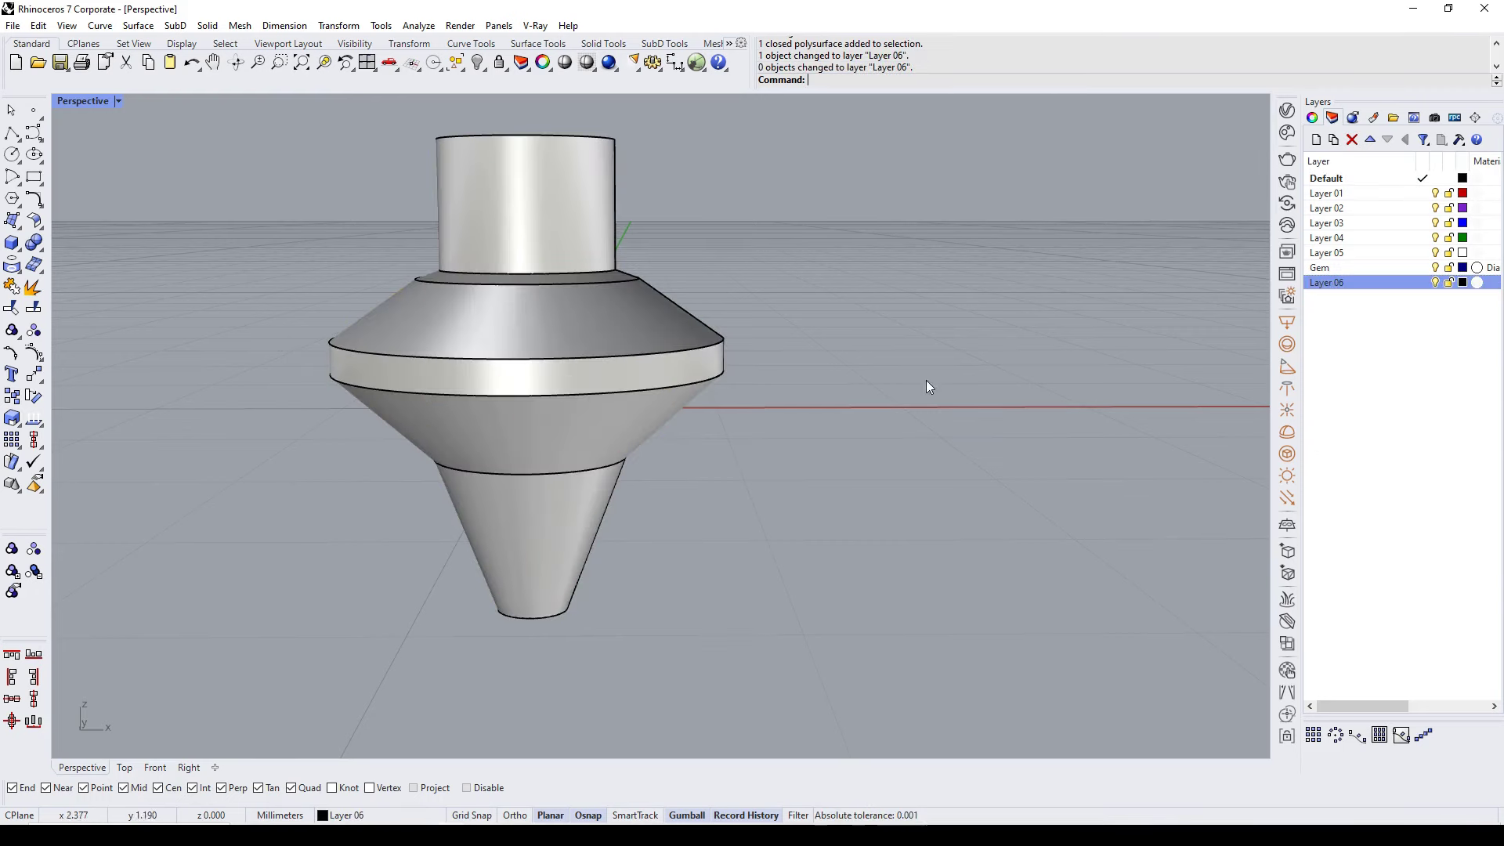
click(1463, 284)
click(942, 655)
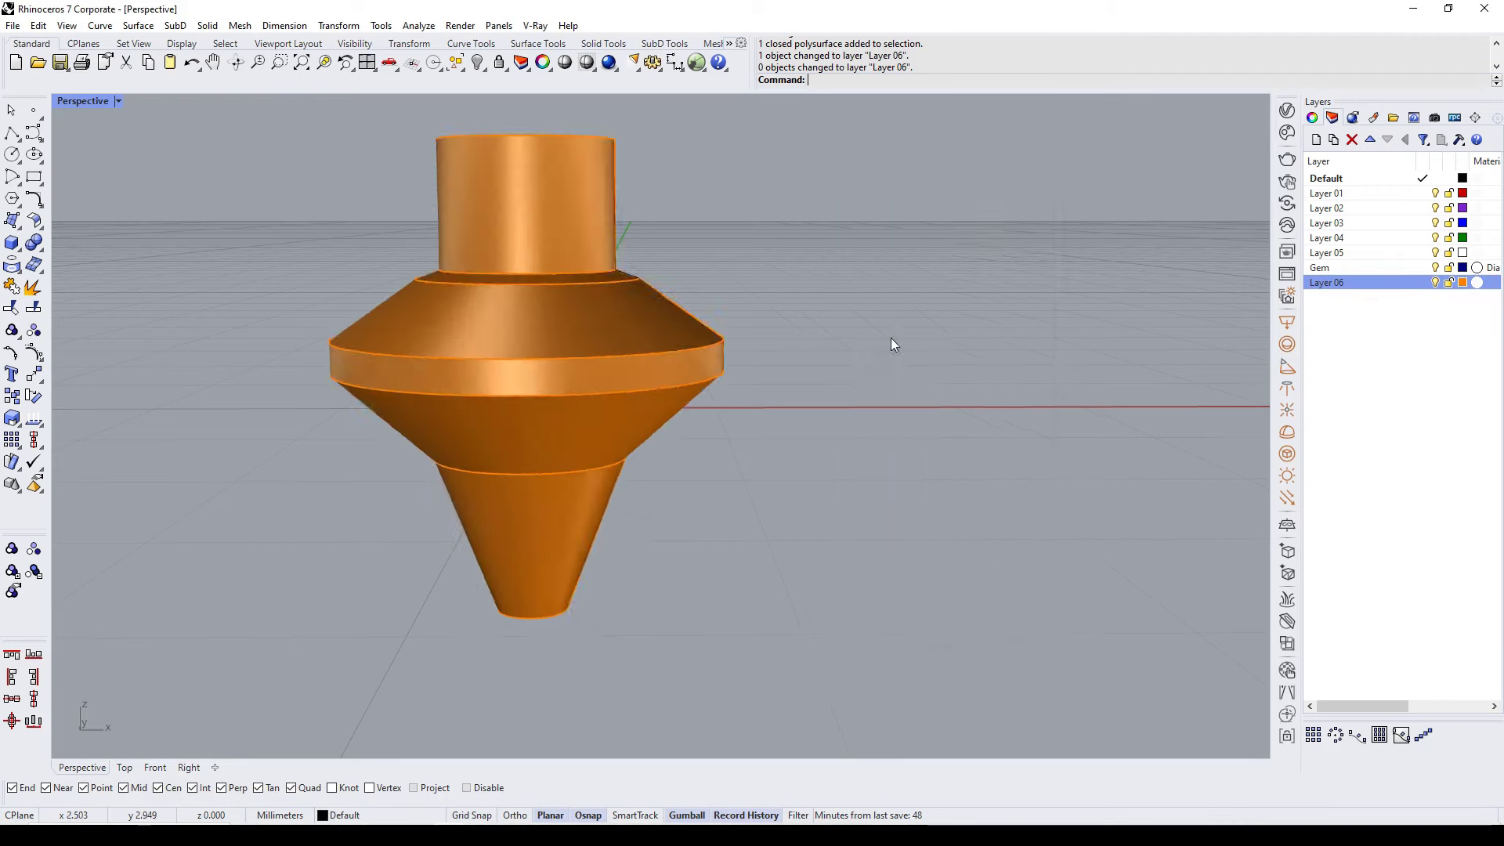
scroll(674, 373, down, 3)
scroll(685, 368, up, 2)
key(ctrl+F2)
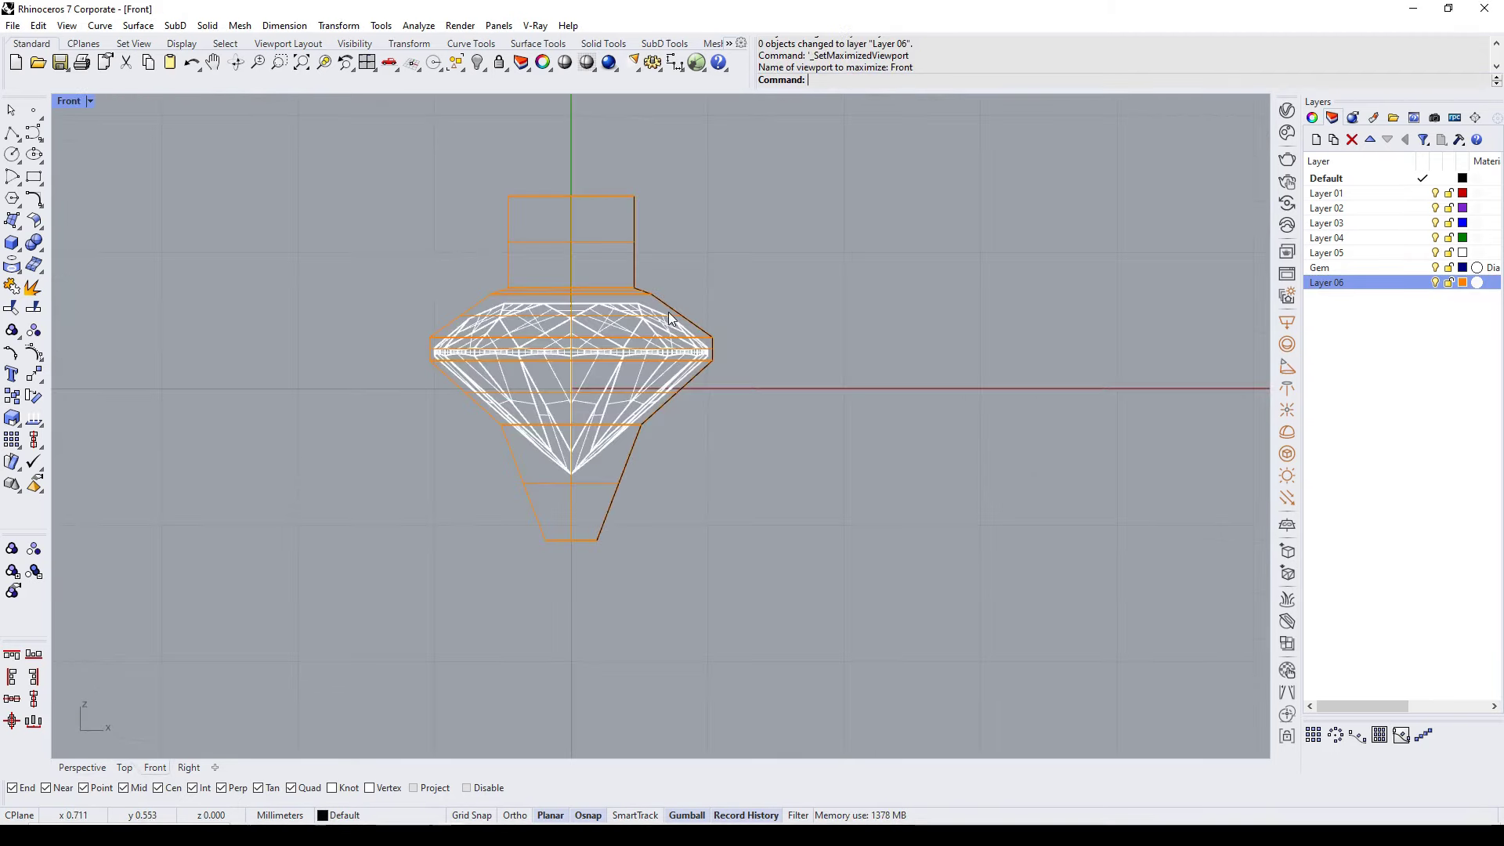
Step: Delete the leftover profile curve and draw a 0.6 mm circle at the origin in Top view
click(669, 317)
key(Delete)
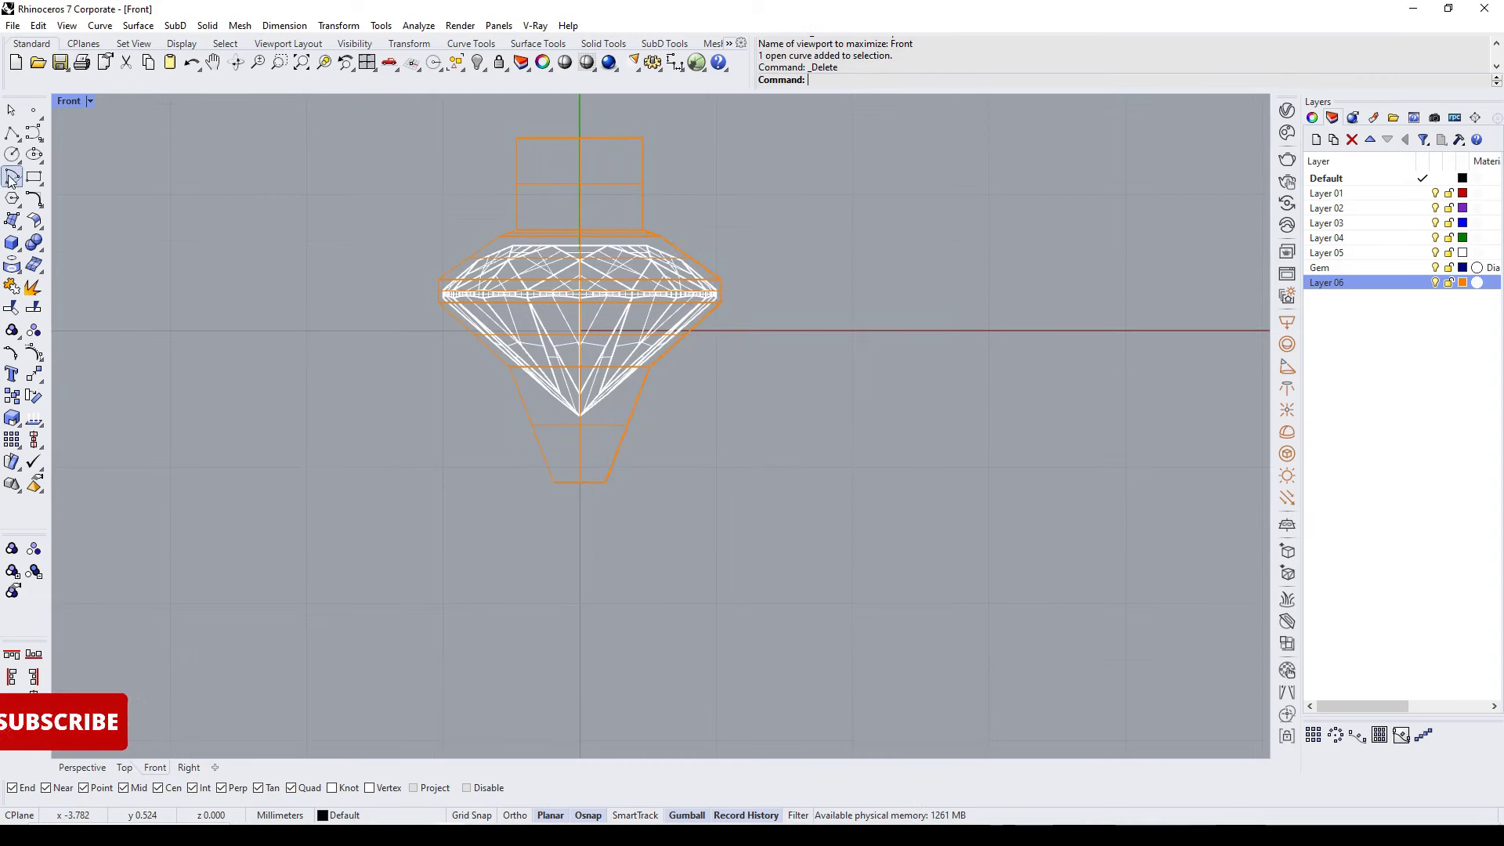
click(19, 160)
key(ctrl+F1)
scroll(588, 470, up, 2)
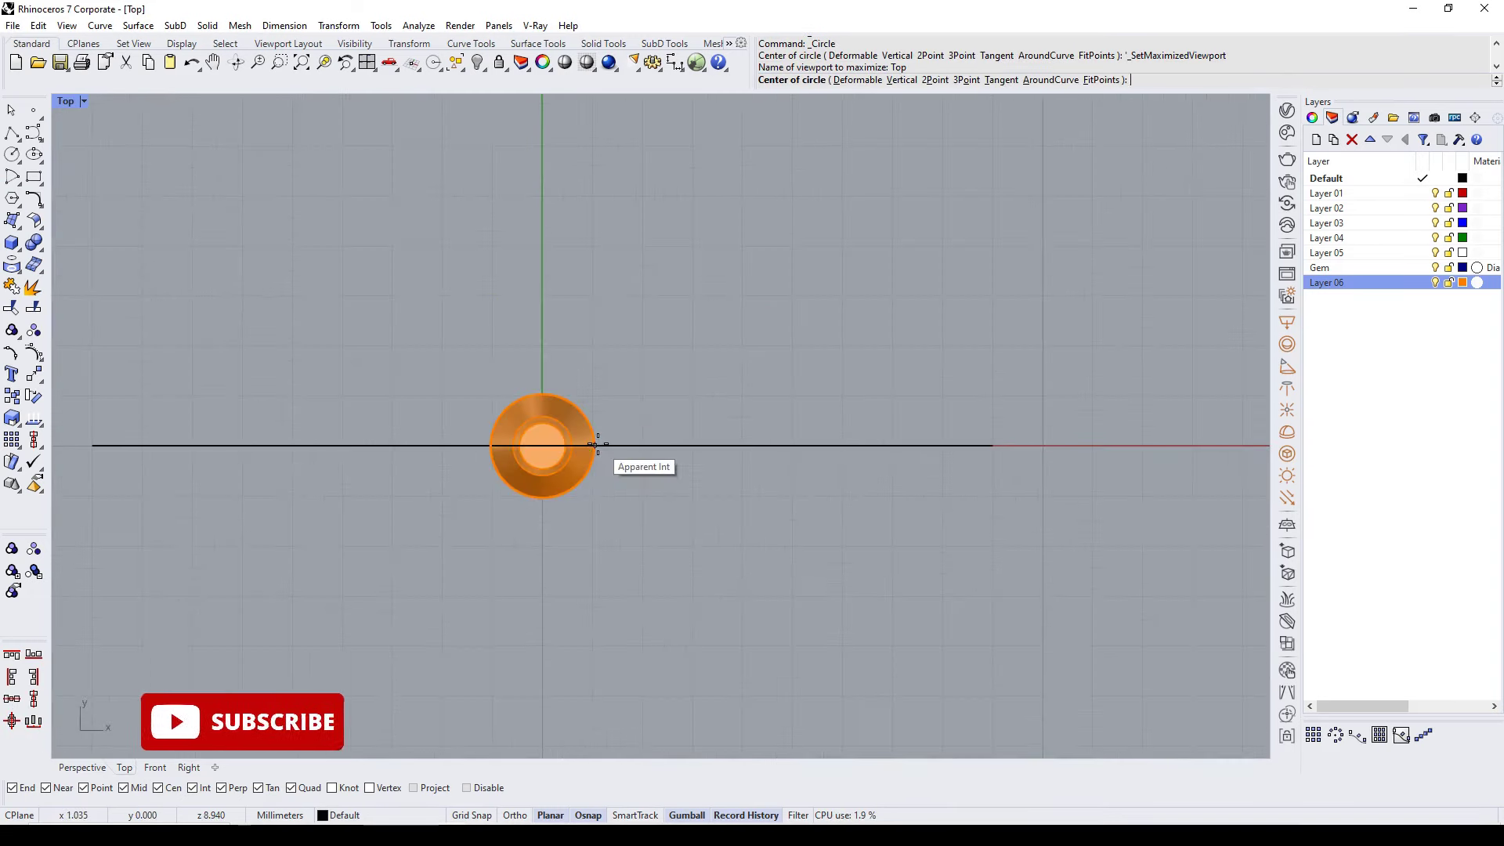
text(0)
key(Return)
text(.6)
key(Return)
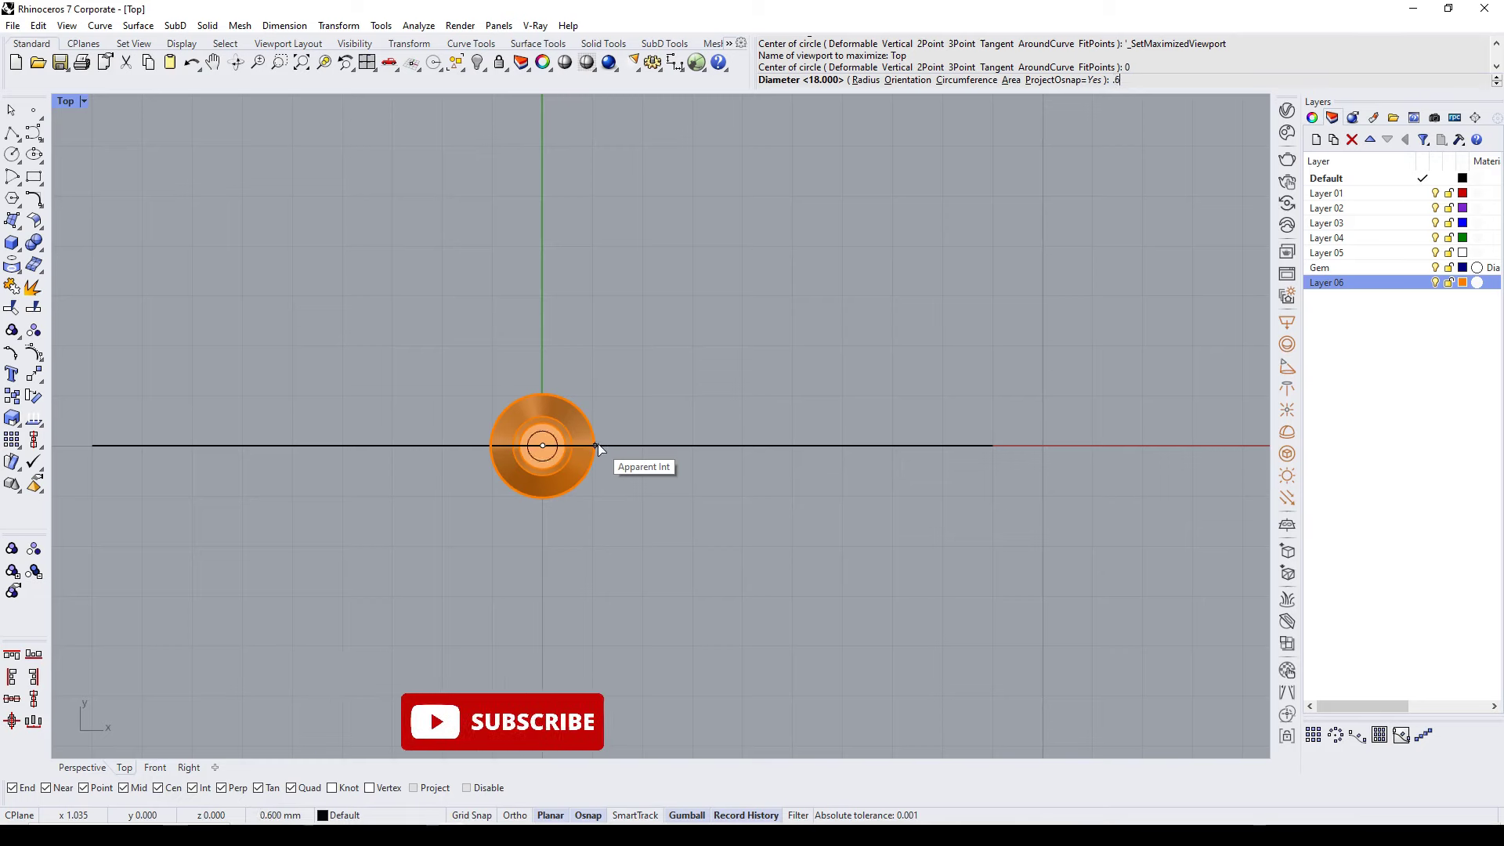
Step: Extrude the small circle in both directions into a tube through the gem
key(ctrl+F2)
click(620, 313)
scroll(620, 307, down, 2)
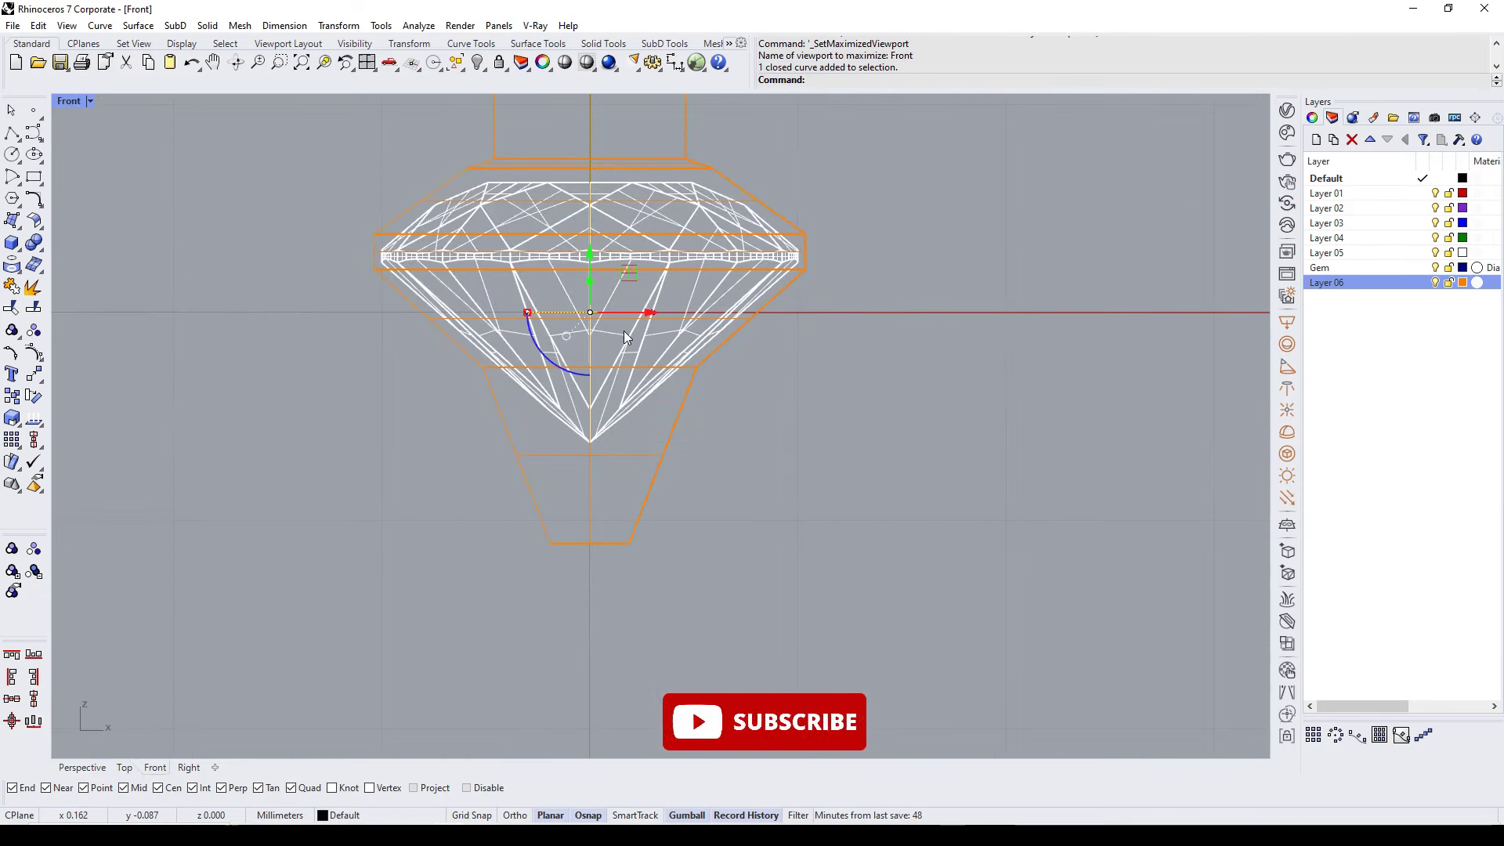
text(b)
key(Return)
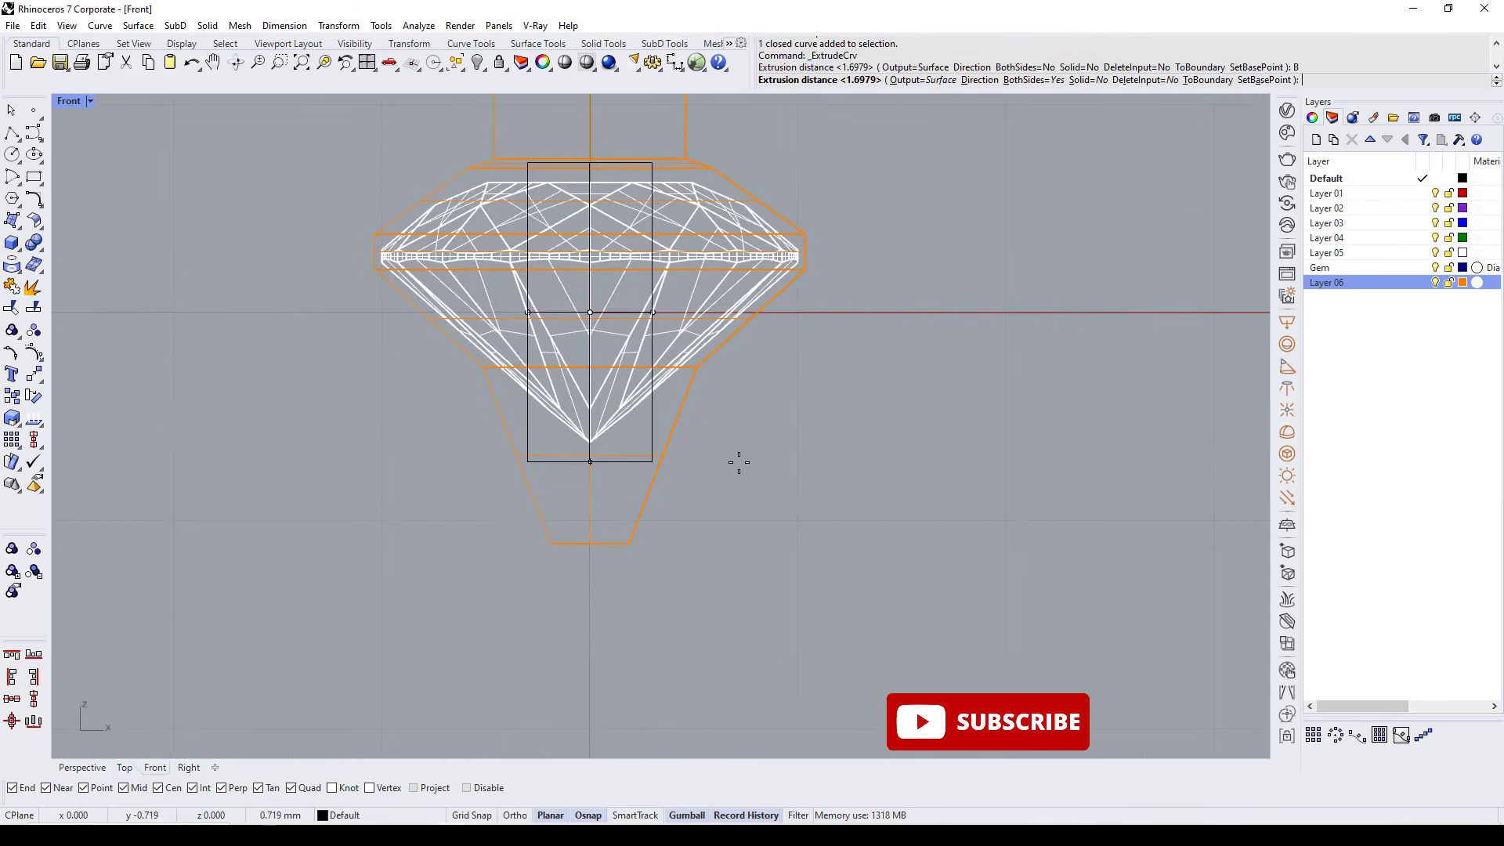
key(Return)
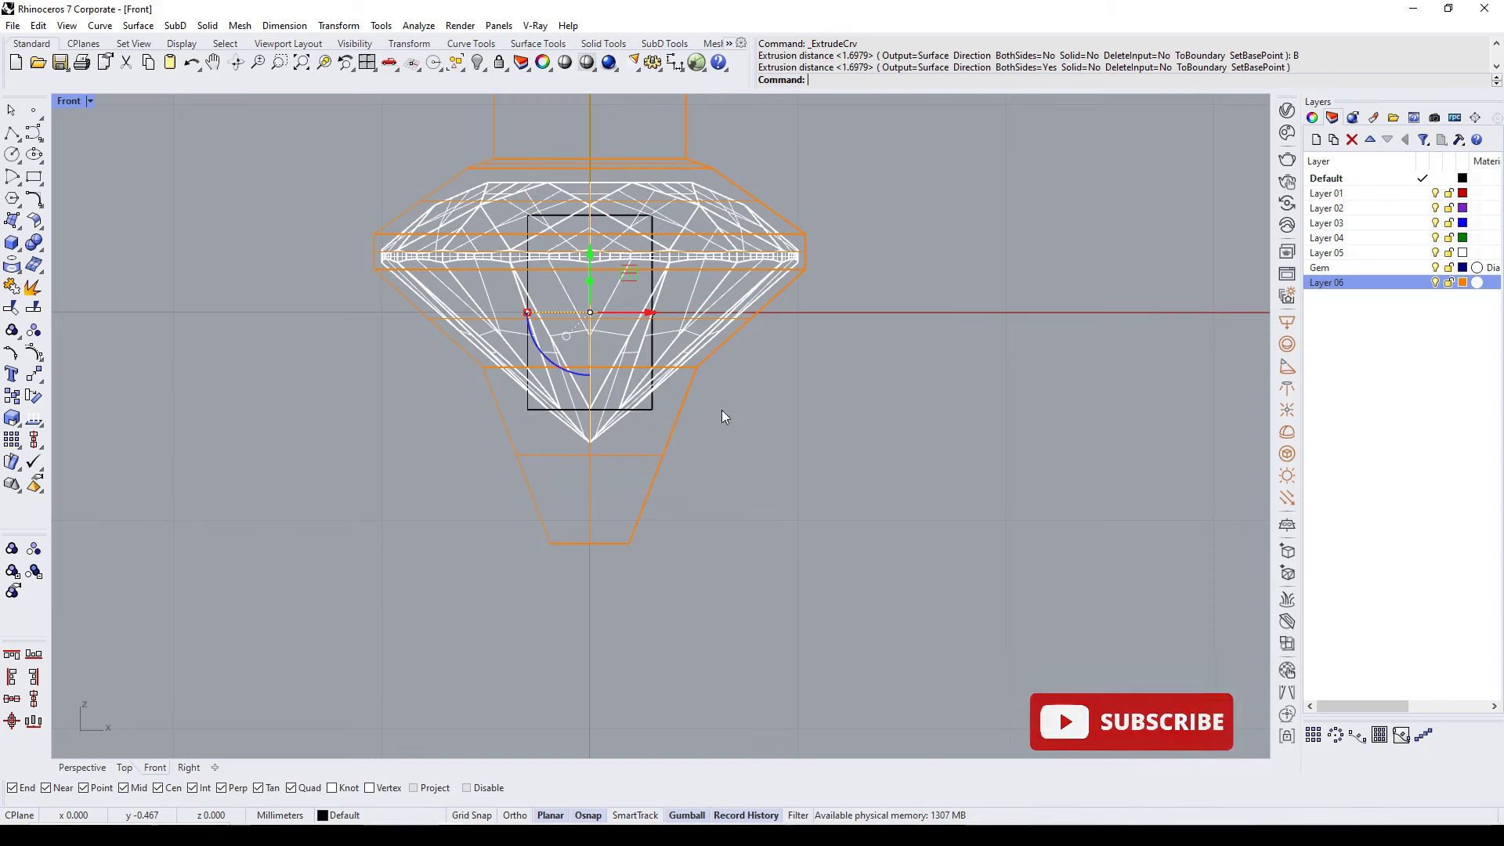
key(ctrl+F1)
key(ctrl+alt+w)
Step: Move the tube to the gem's upper-right edge, centred on its horizontal axis
scroll(640, 317, up, 5)
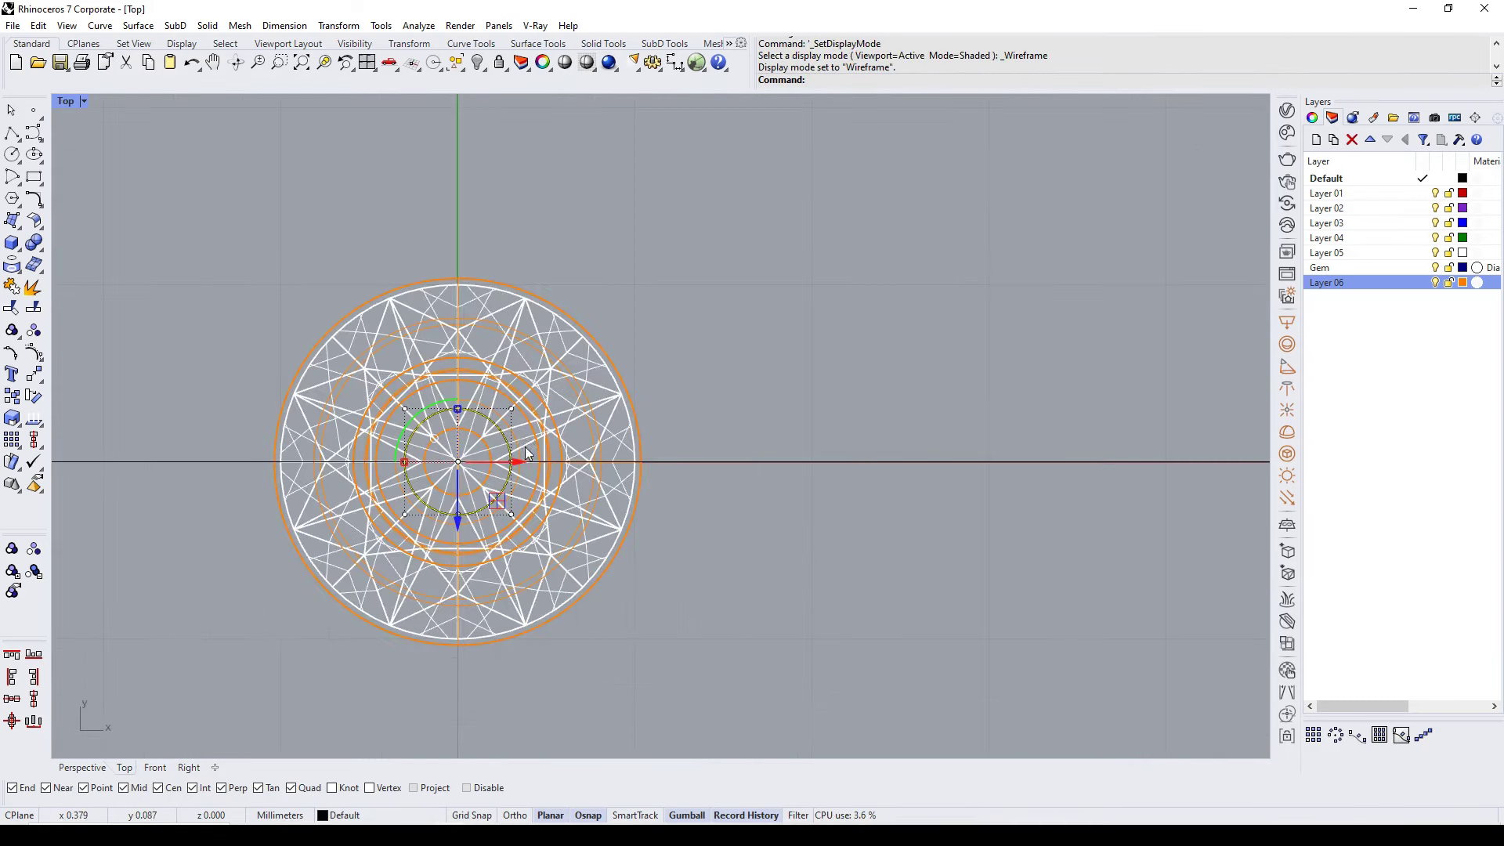
drag(774, 437, 811, 438)
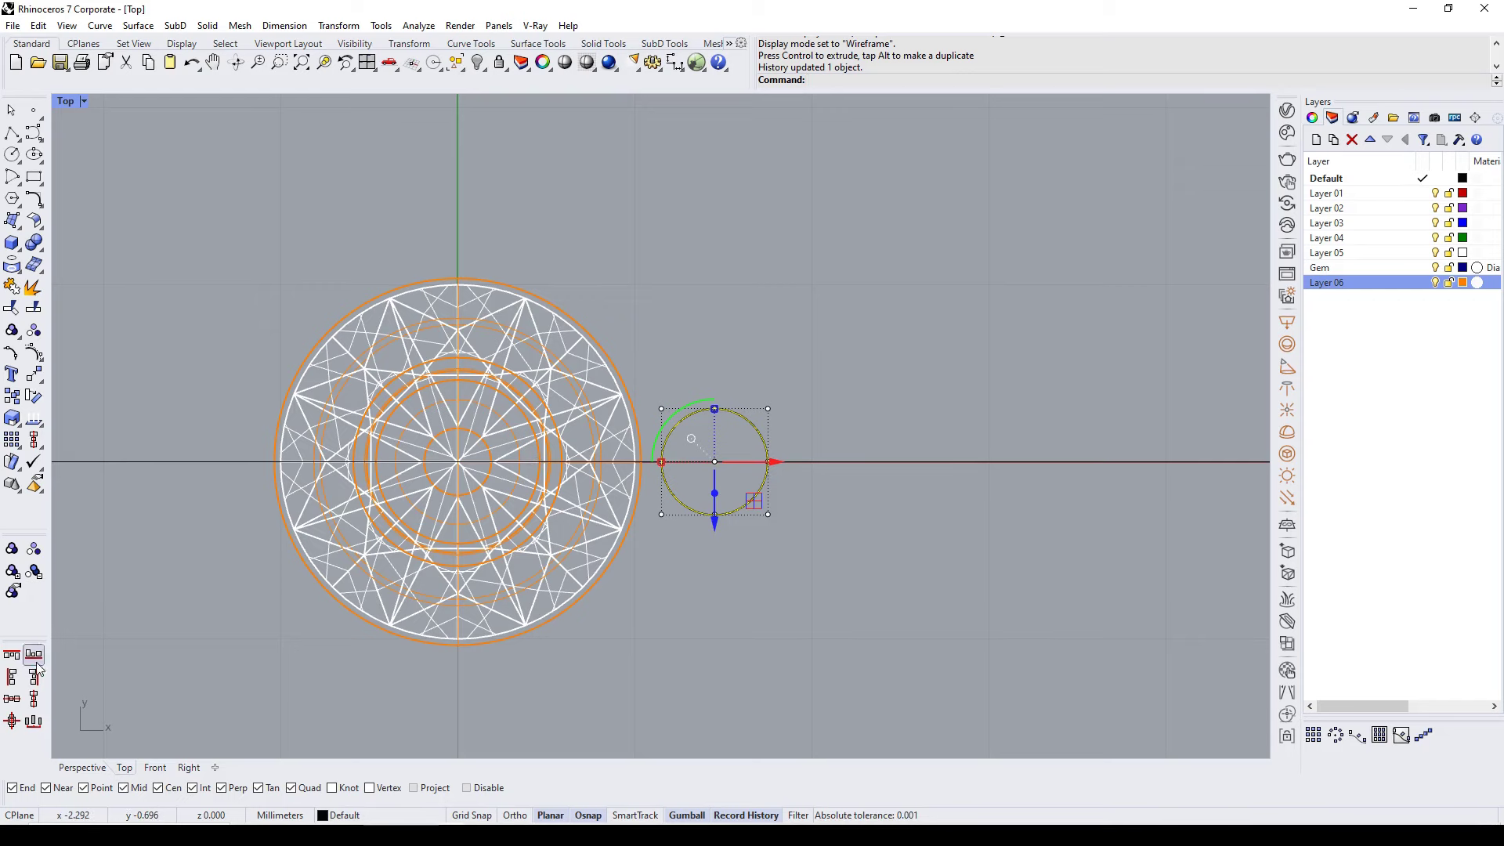
key(Return)
click(642, 467)
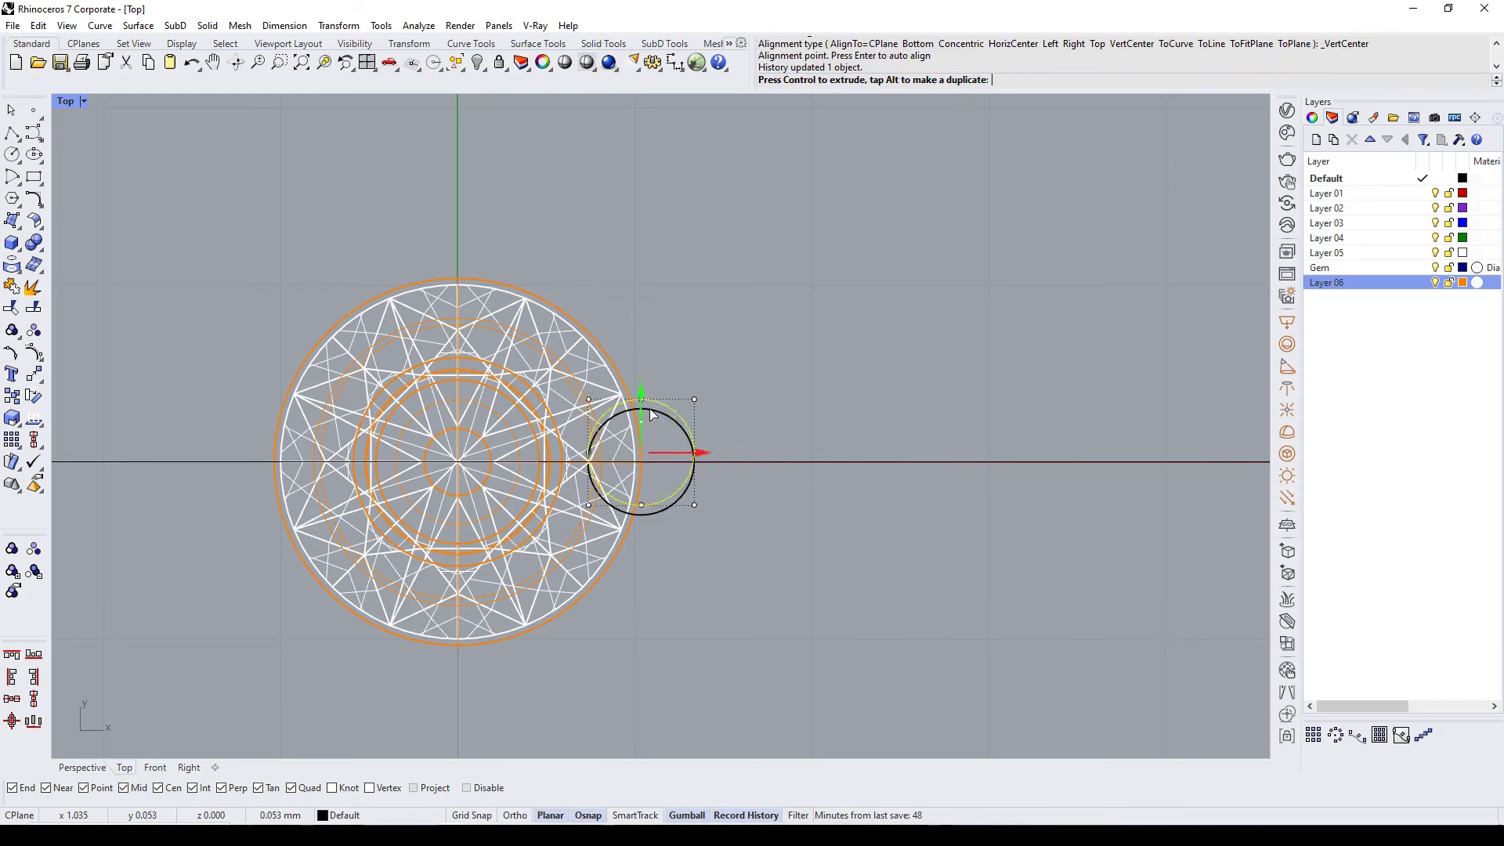
drag(650, 410, 654, 312)
scroll(661, 363, up, 3)
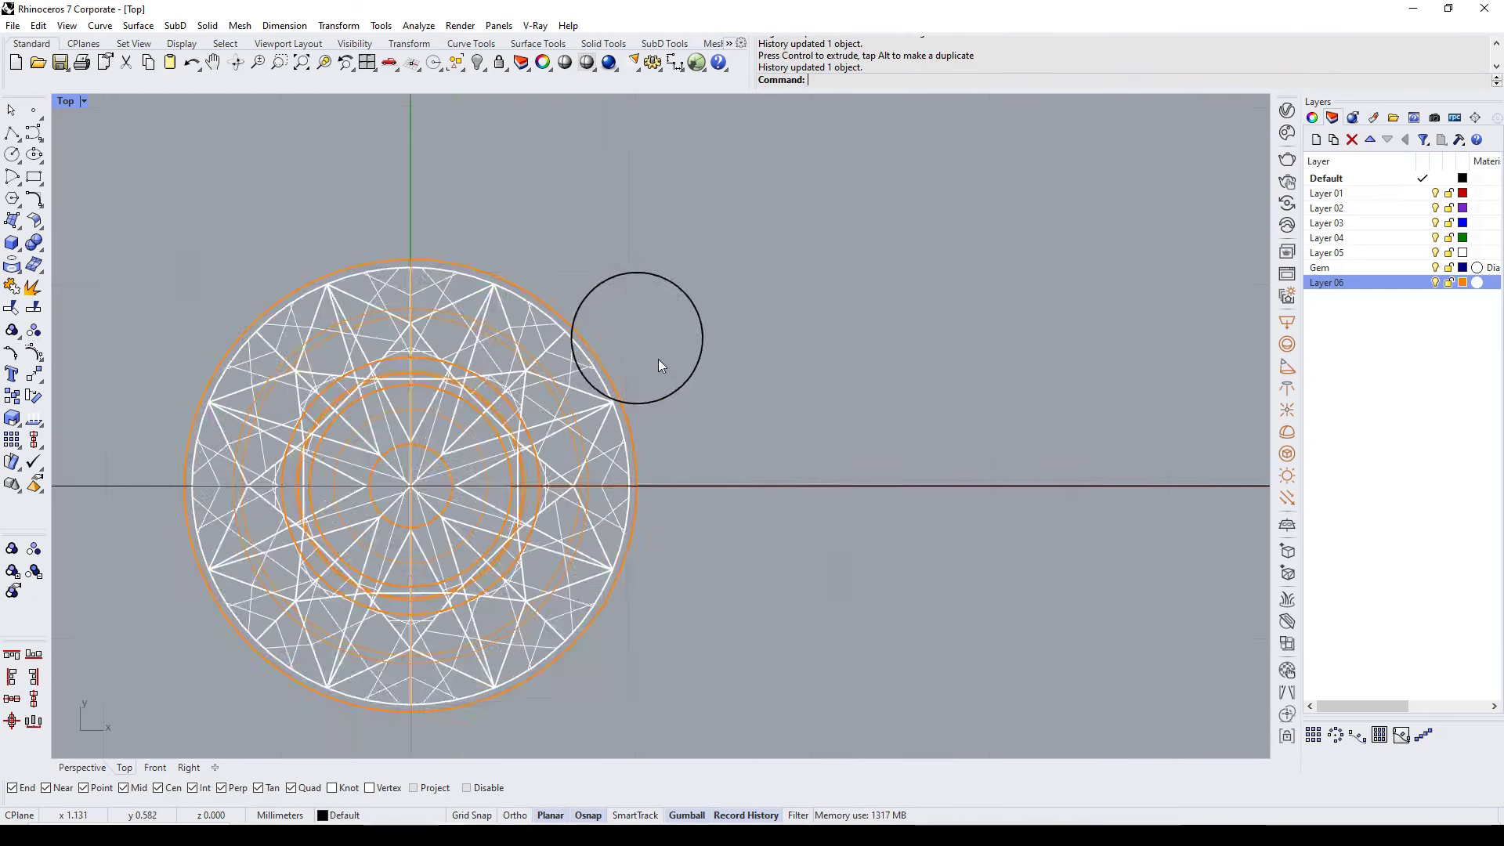
scroll(658, 359, up, 3)
Step: Cap the tube into a solid and delete the leftover base circle
key(ctrl+alt+s)
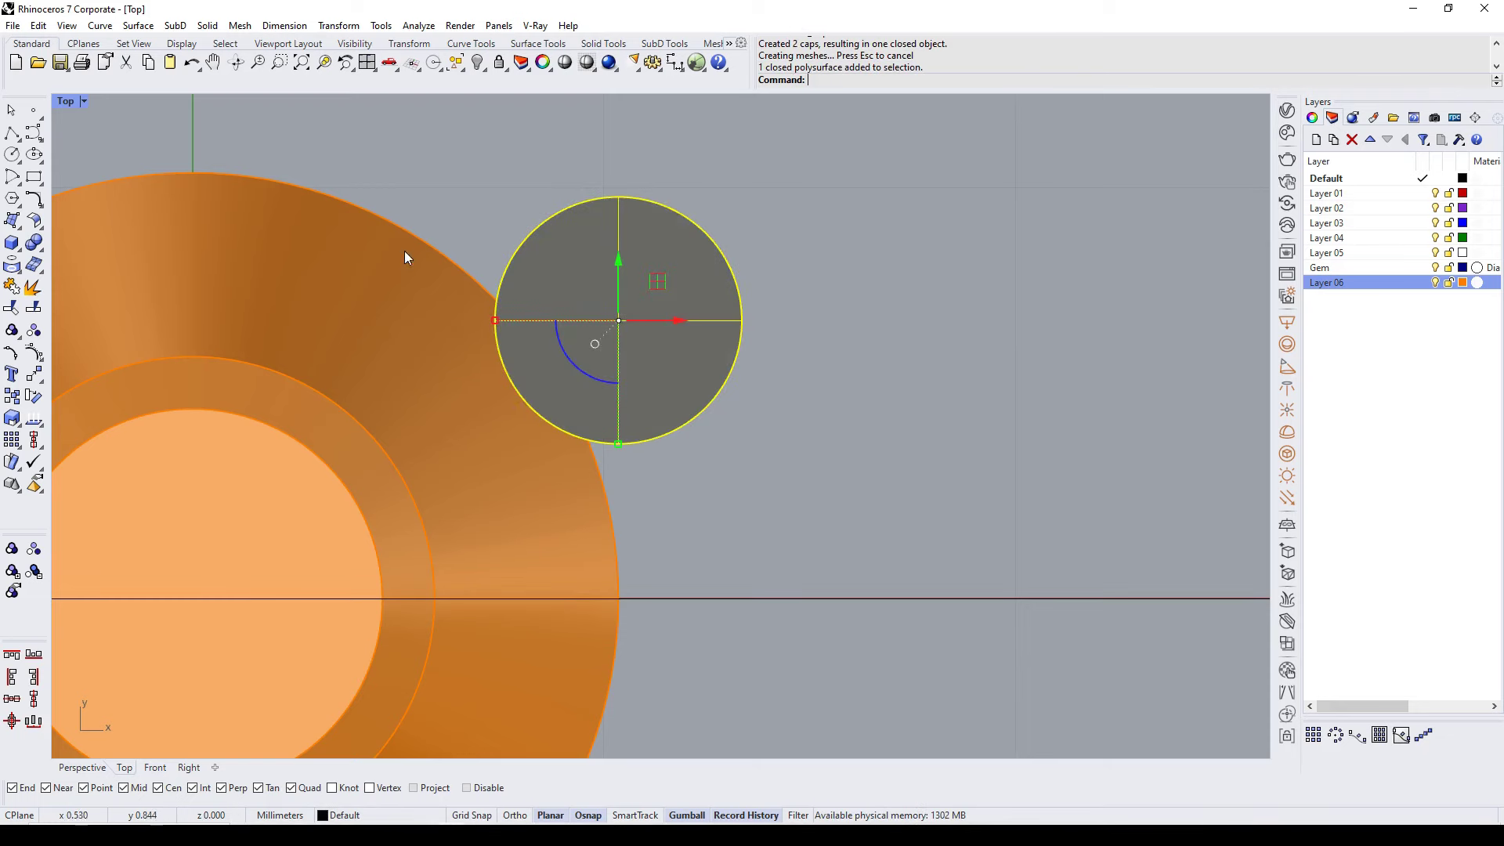
right_drag(404, 251, 404, 304)
click(11, 655)
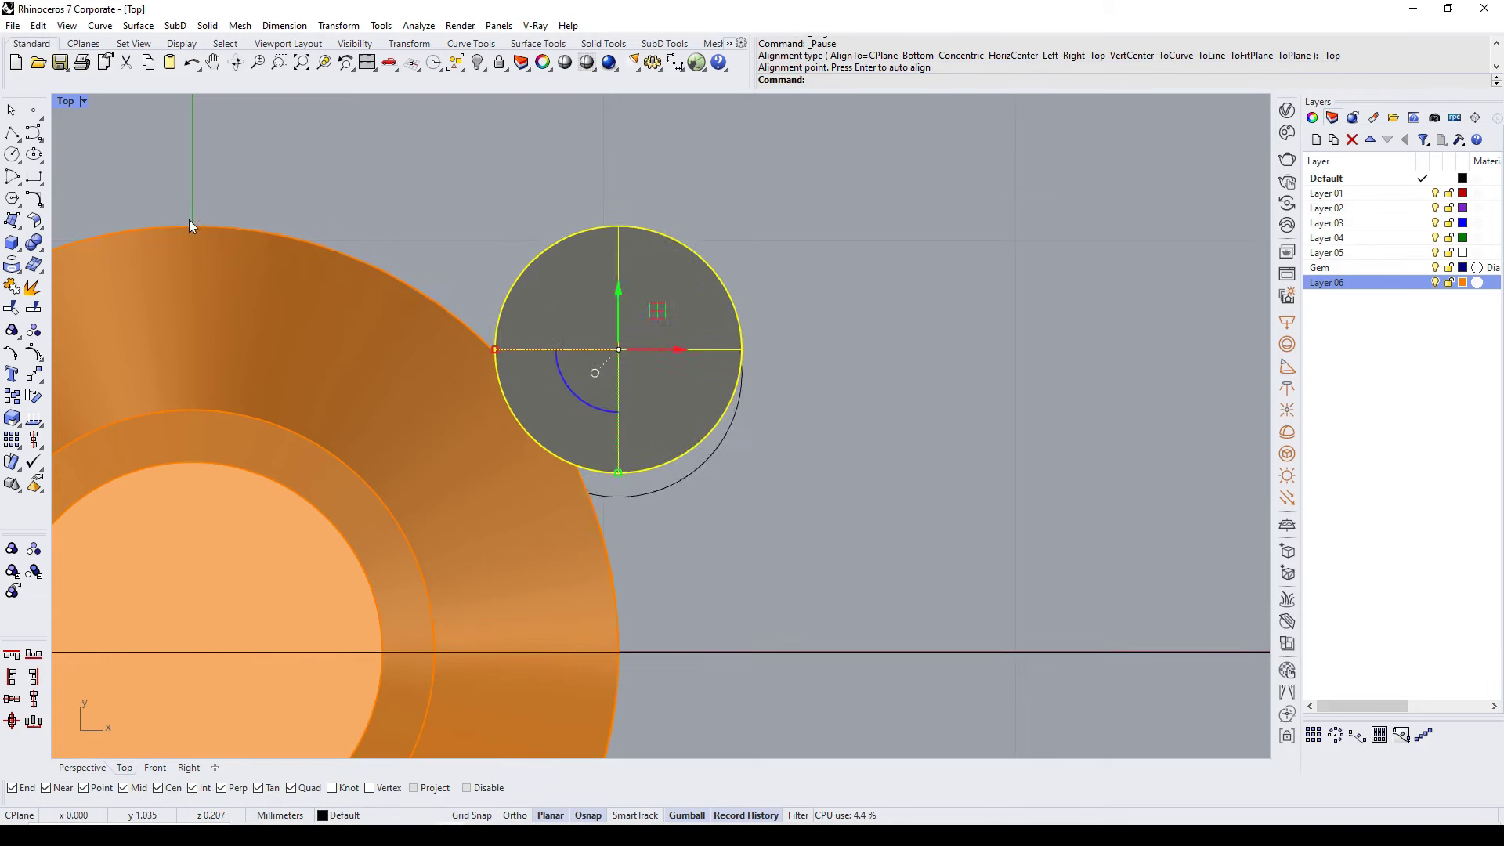
scroll(674, 250, down, 3)
scroll(754, 374, up, 3)
key(Delete)
scroll(754, 374, down, 3)
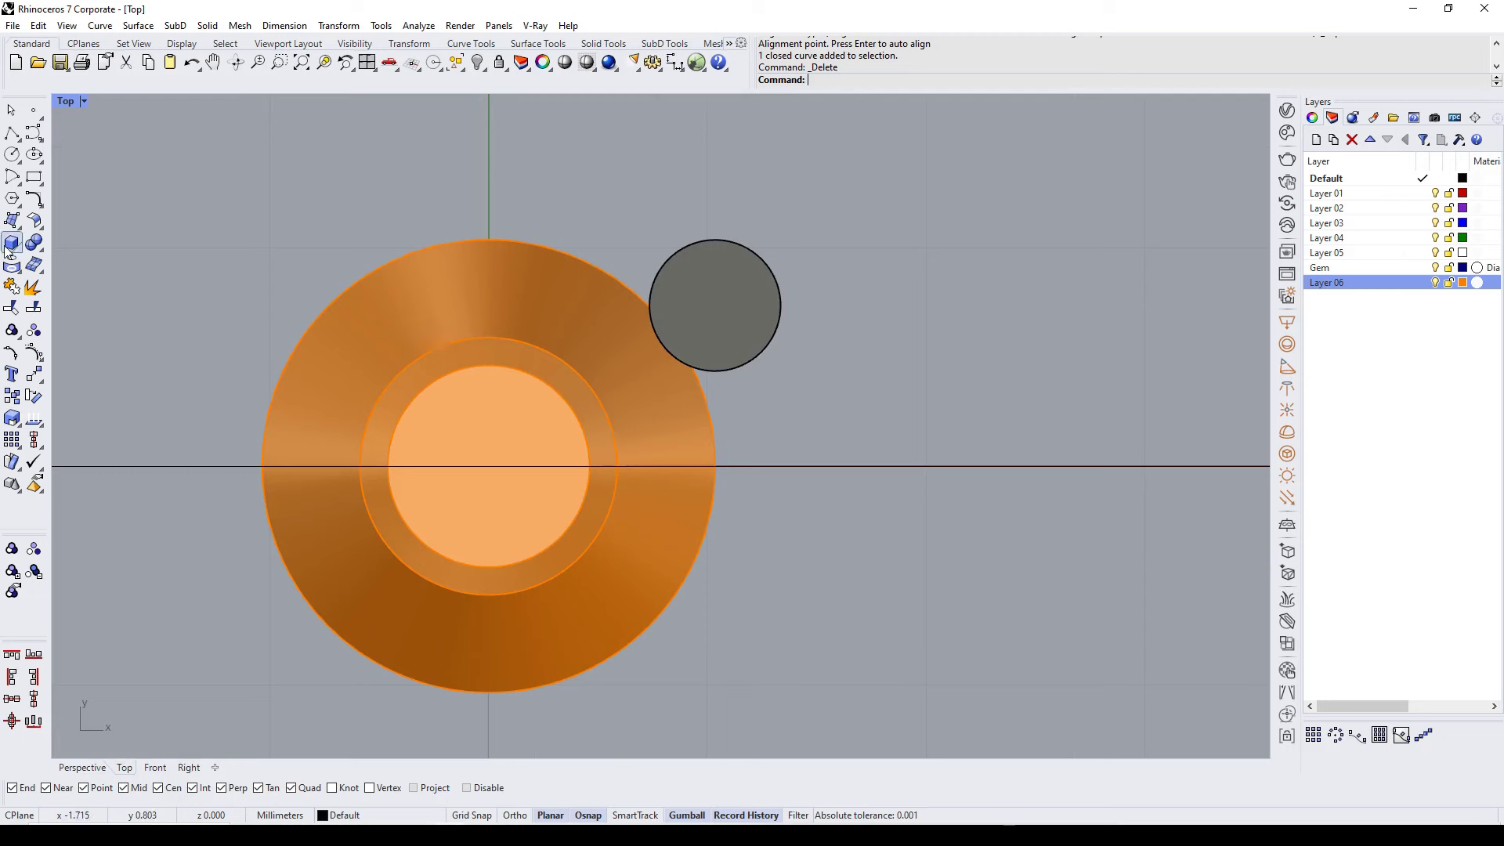
Step: Add a sphere on top of the tube and boolean-union them into one round-tipped prong
click(8, 249)
click(55, 245)
click(715, 305)
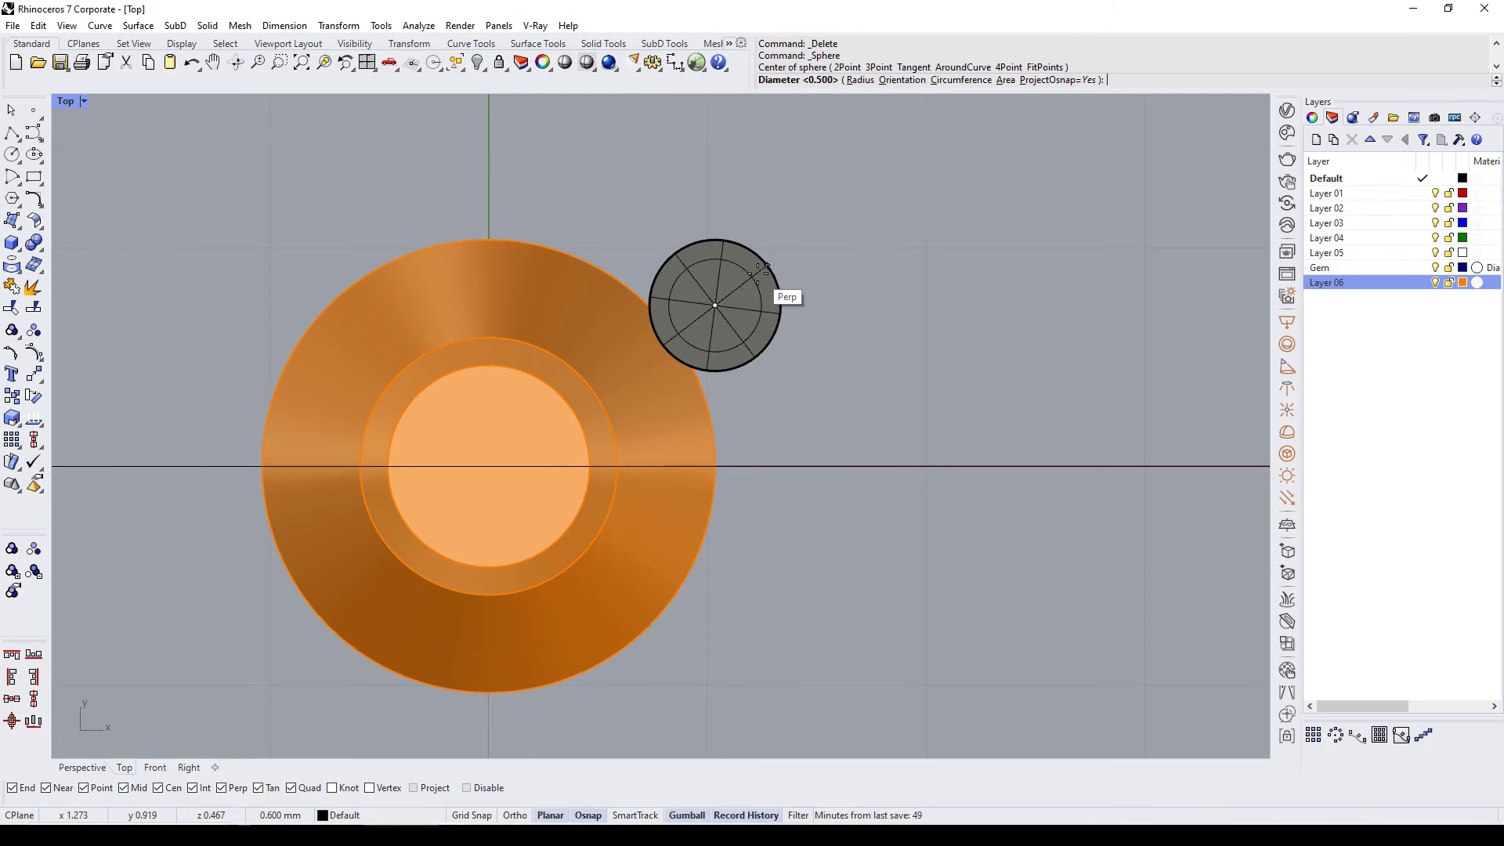
click(759, 267)
key(ctrl+F4)
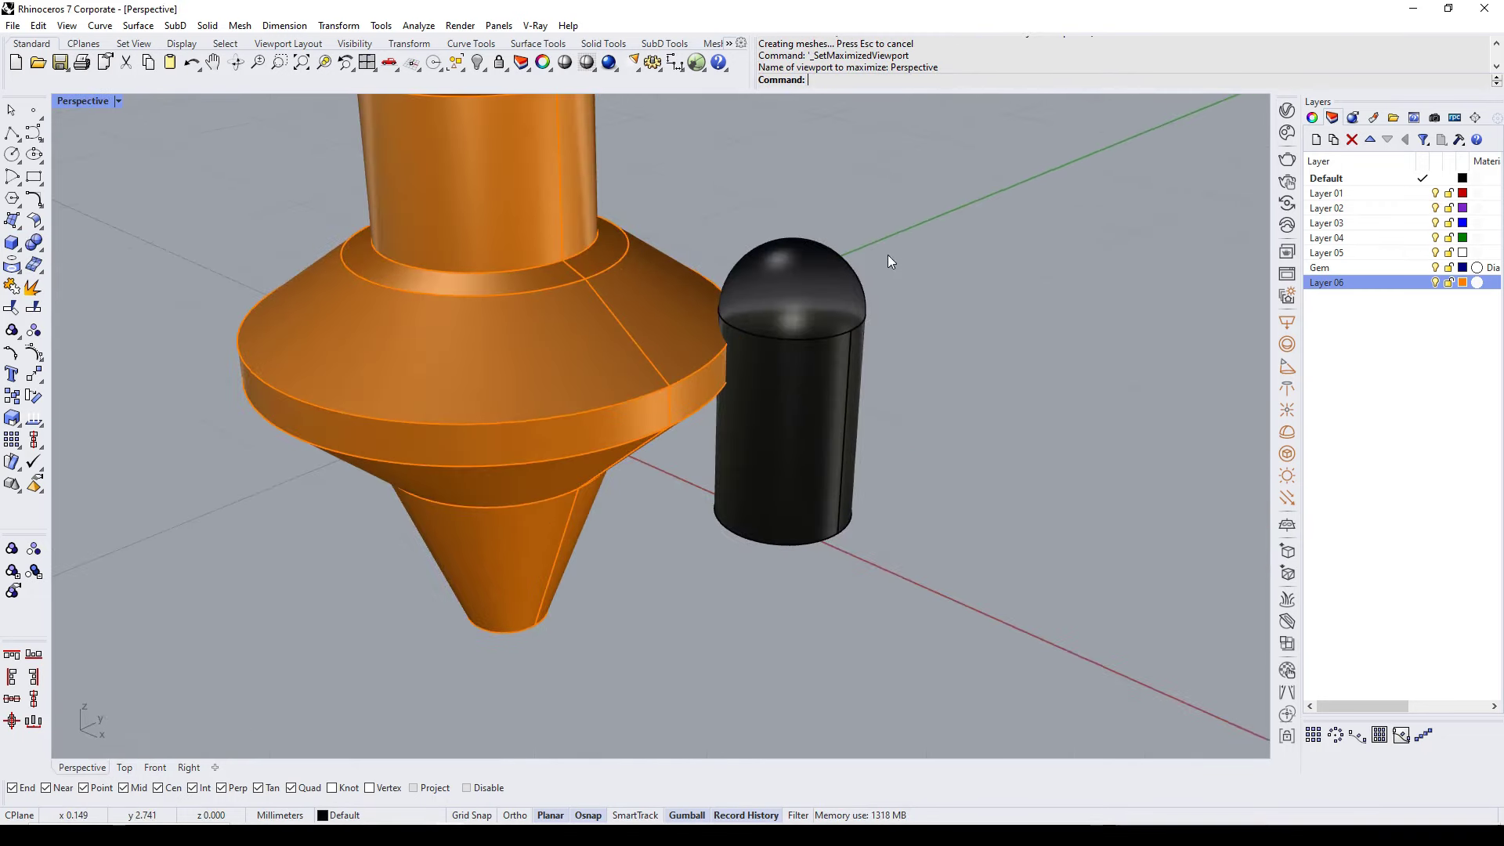
drag(887, 255, 697, 564)
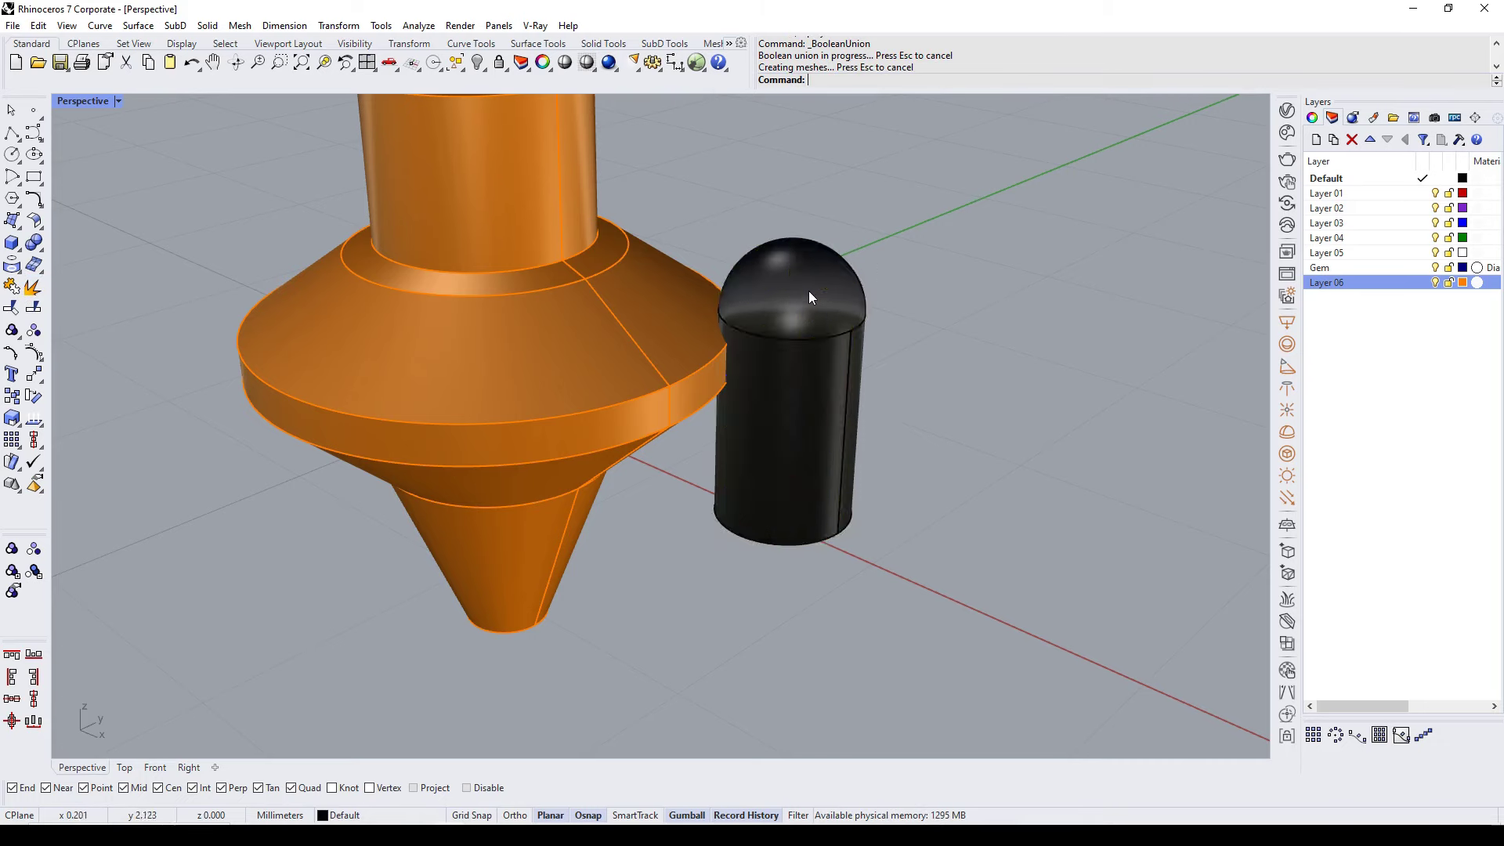
key(ctrl+F2)
key(ctrl+F4)
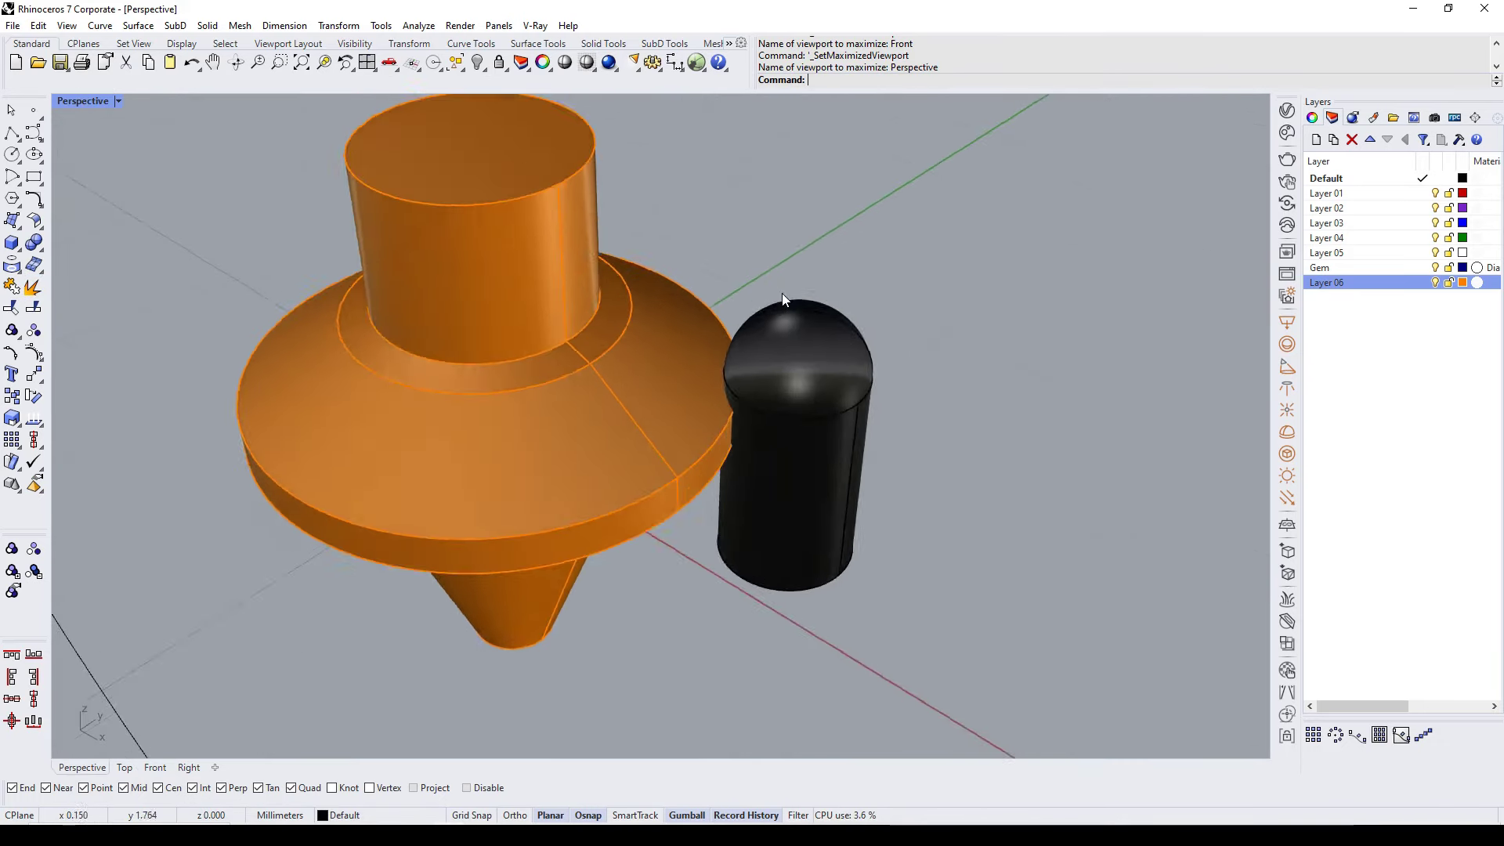
right_drag(782, 293, 835, 379)
key(ctrl+F1)
Step: Align the prong by its vertical centre over the gem
key(ctrl+alt+w)
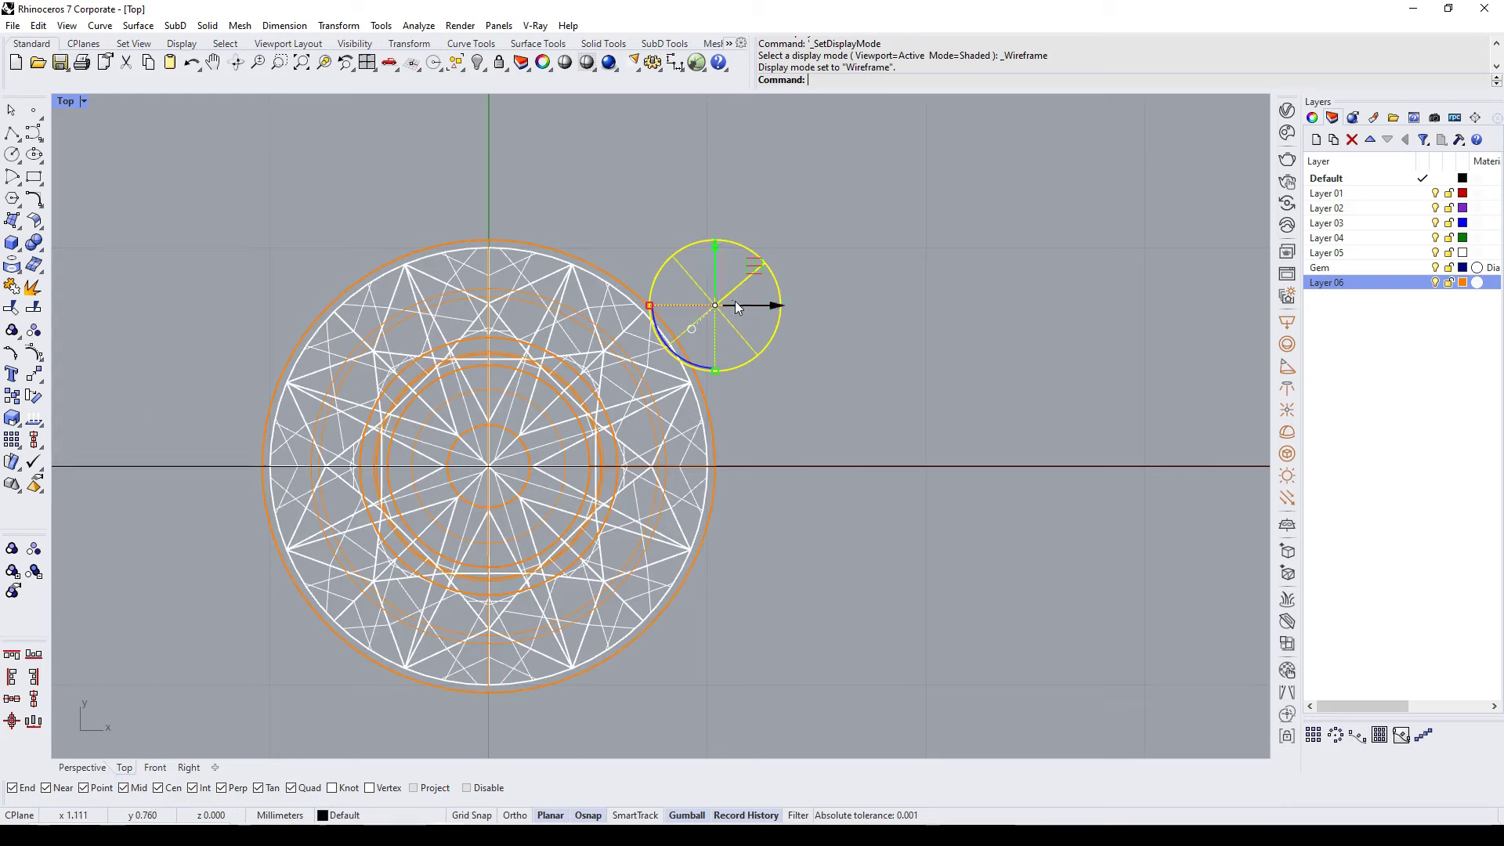
key(Escape)
key(ctrl+F4)
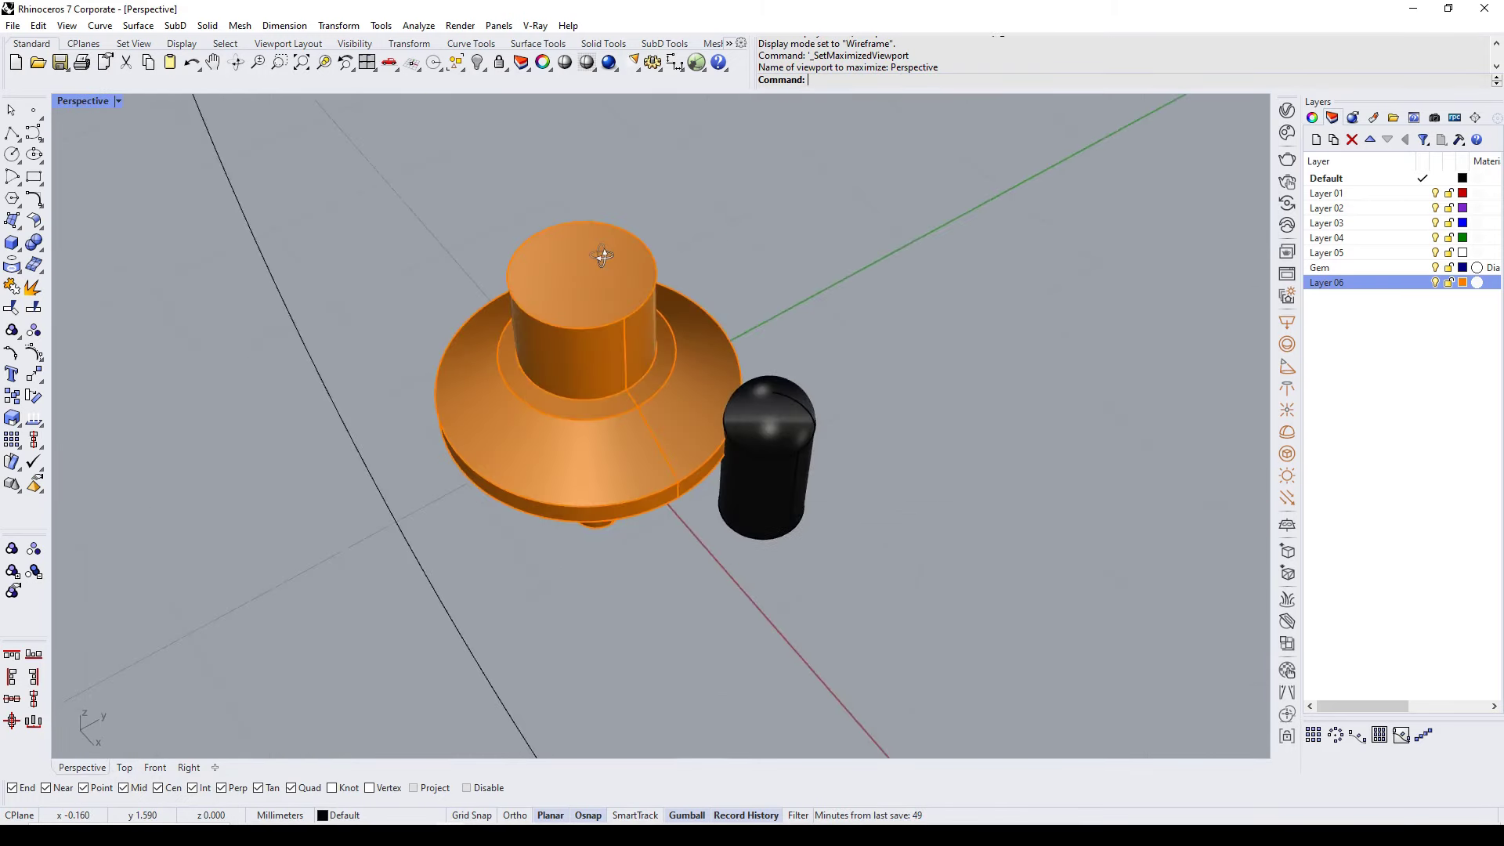
right_drag(734, 258, 764, 365)
key(ctrl+F1)
click(714, 297)
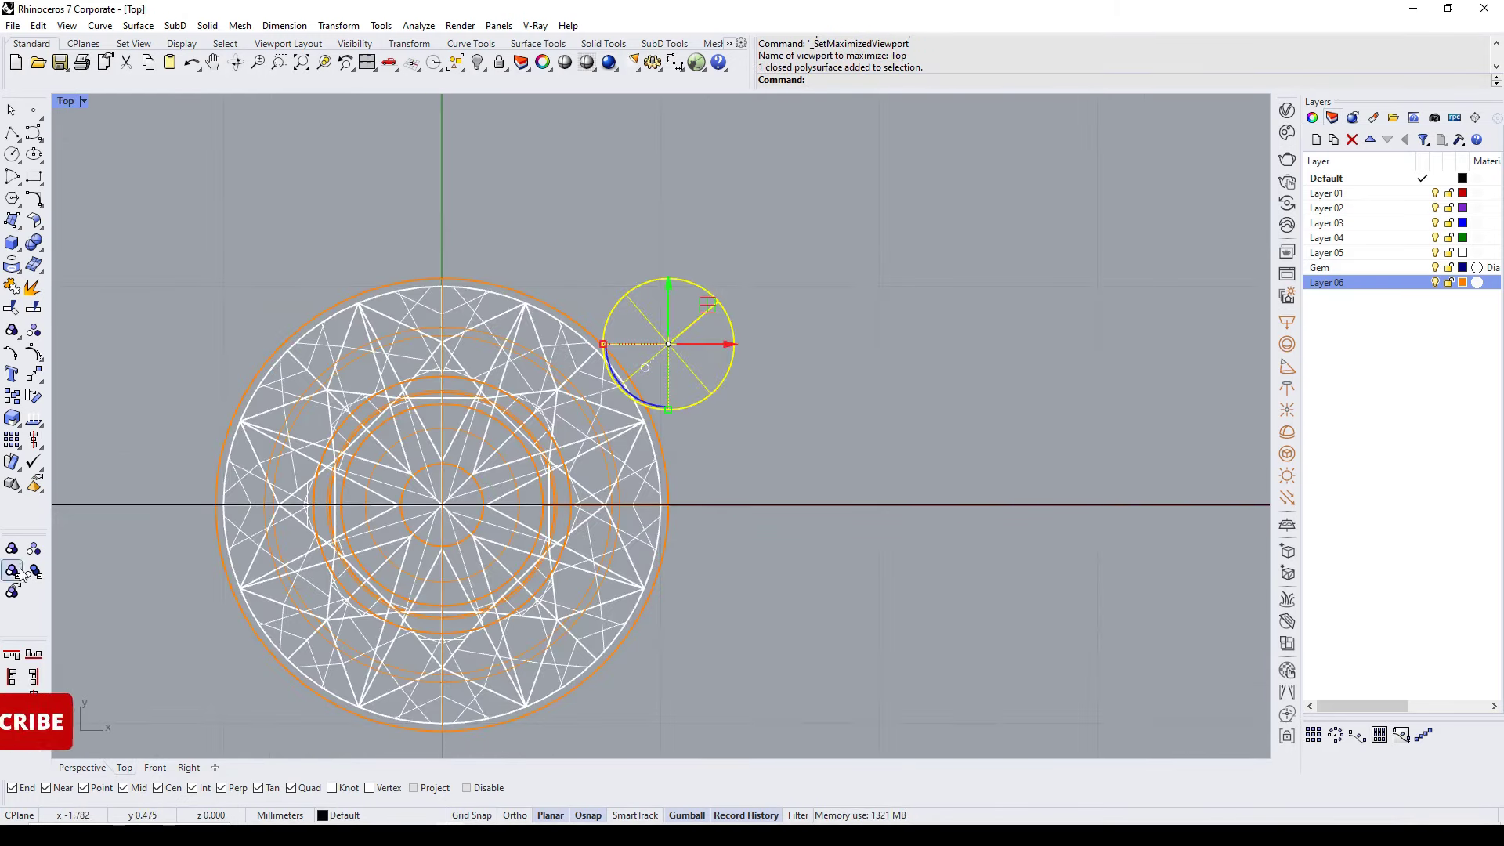
click(15, 656)
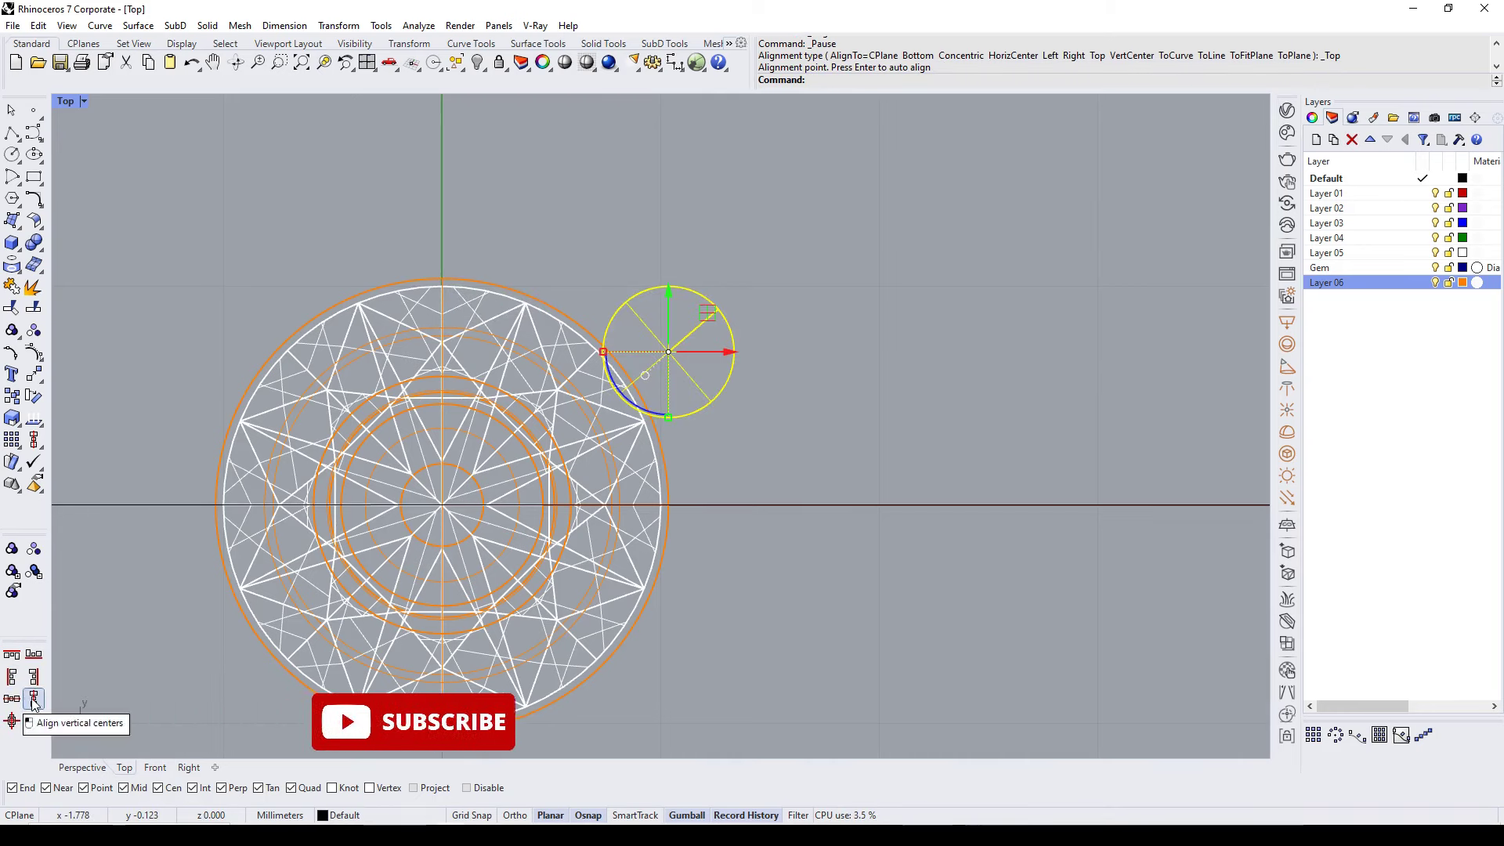
click(12, 720)
key(Return)
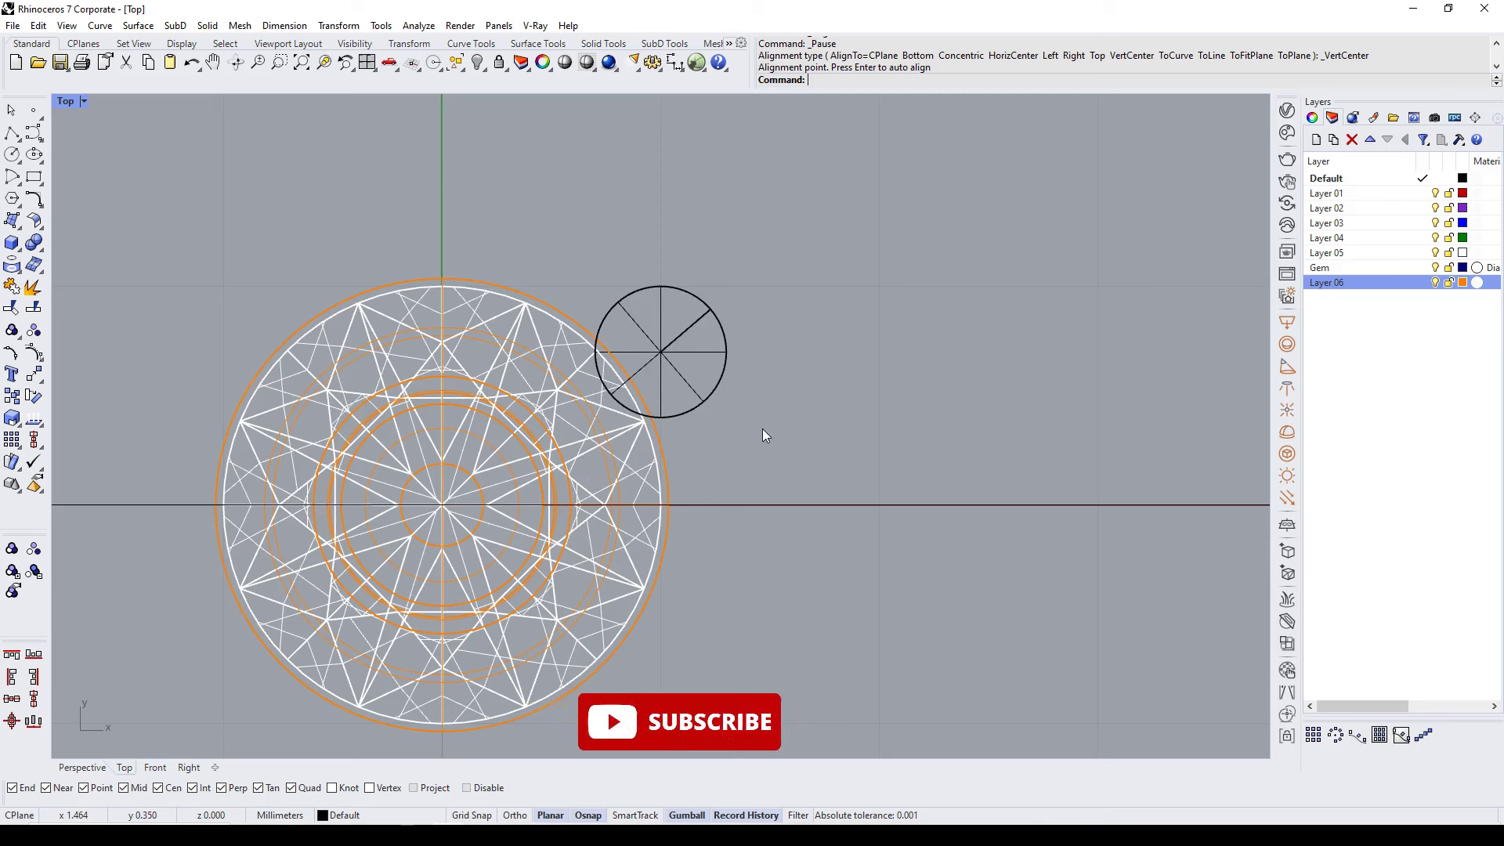
Step: Line the prong's centre up over the gem's rim
key(ctrl+F4)
key(ctrl+F1)
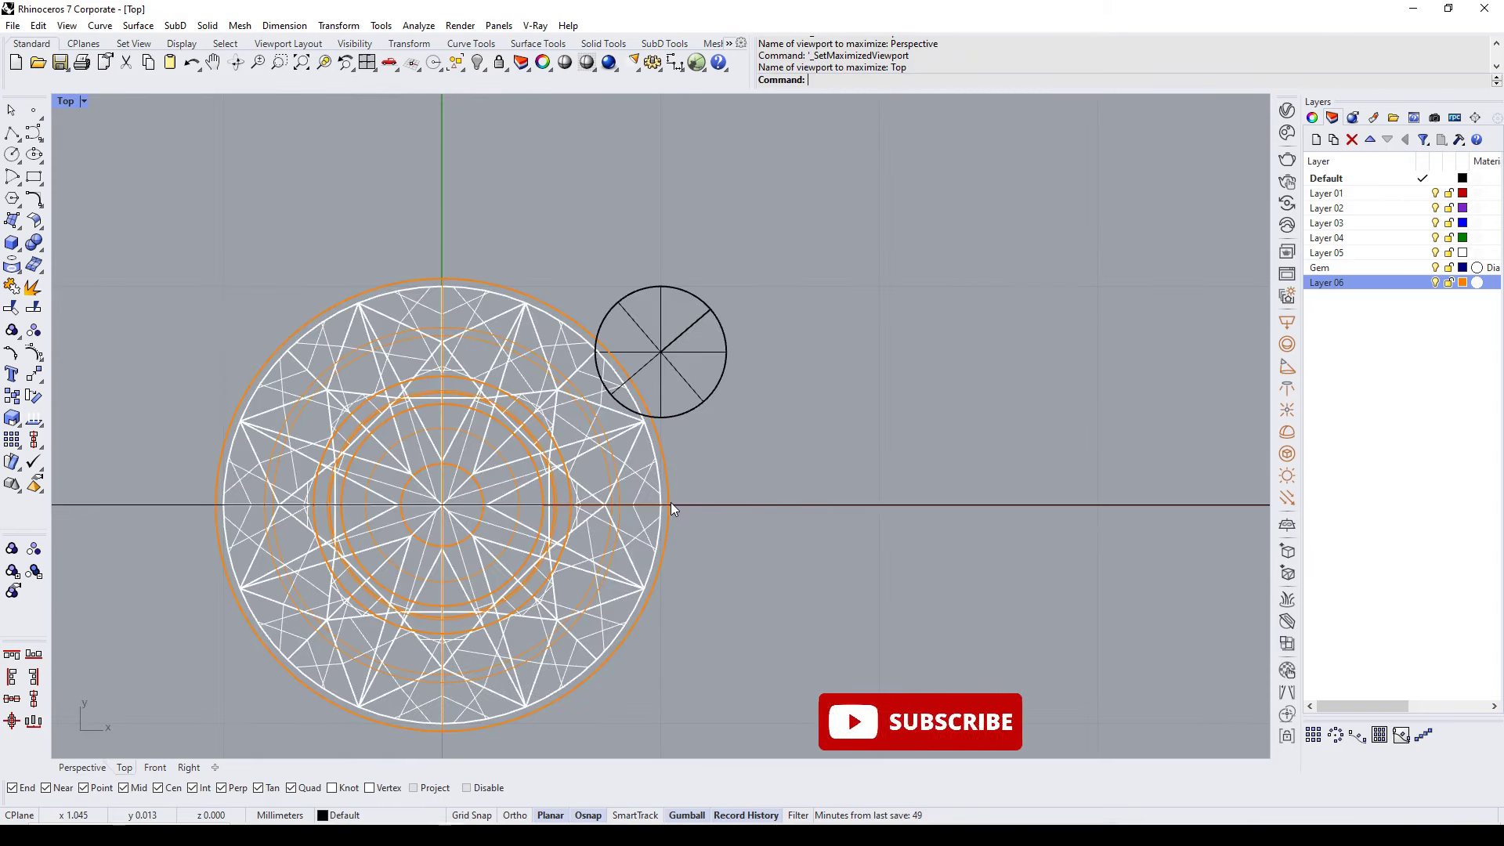
click(706, 312)
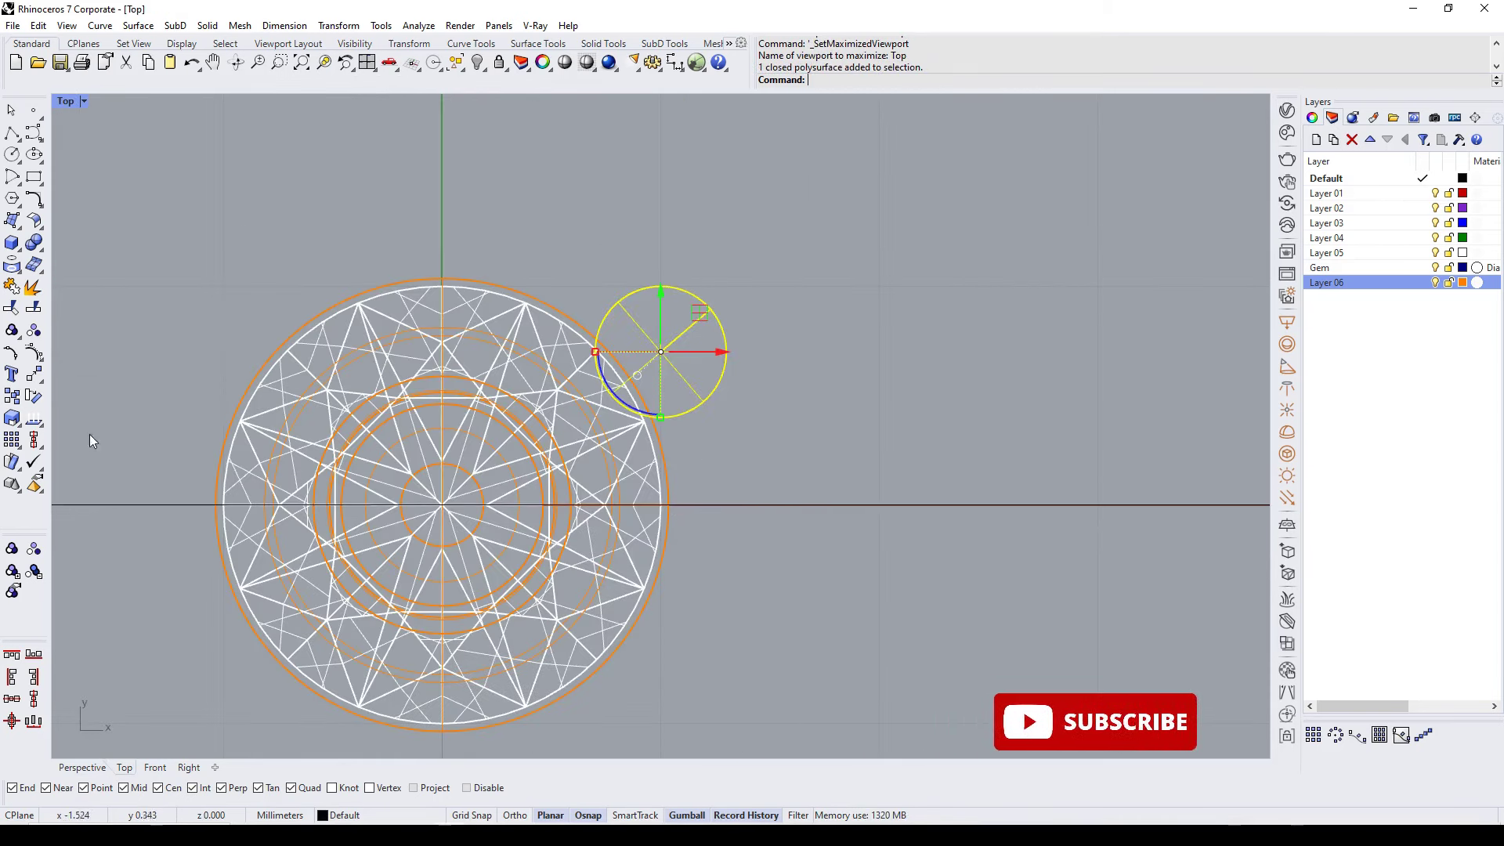
click(34, 697)
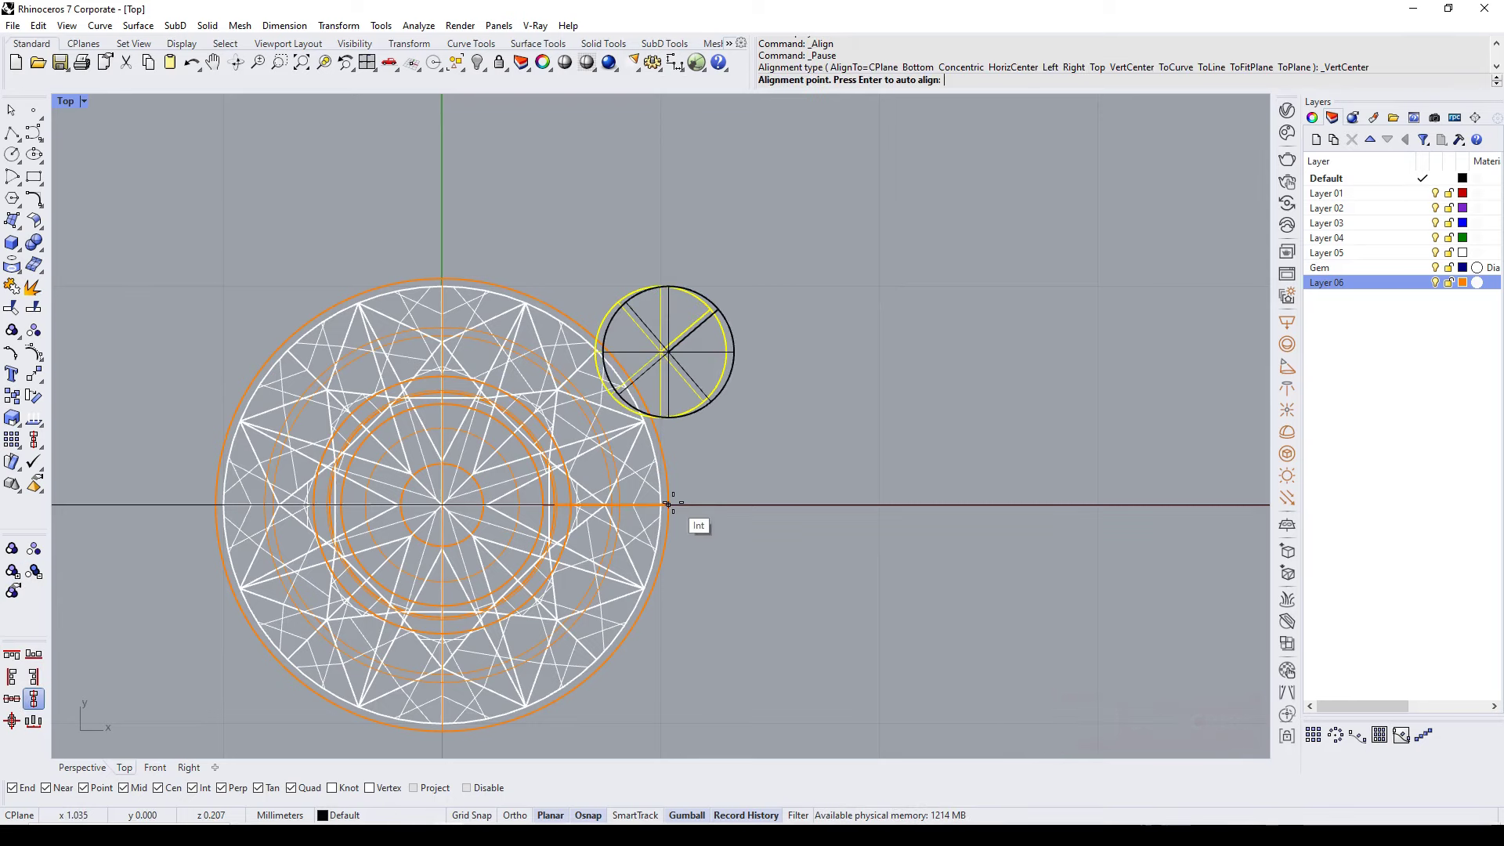
key(Return)
key(ctrl+F3)
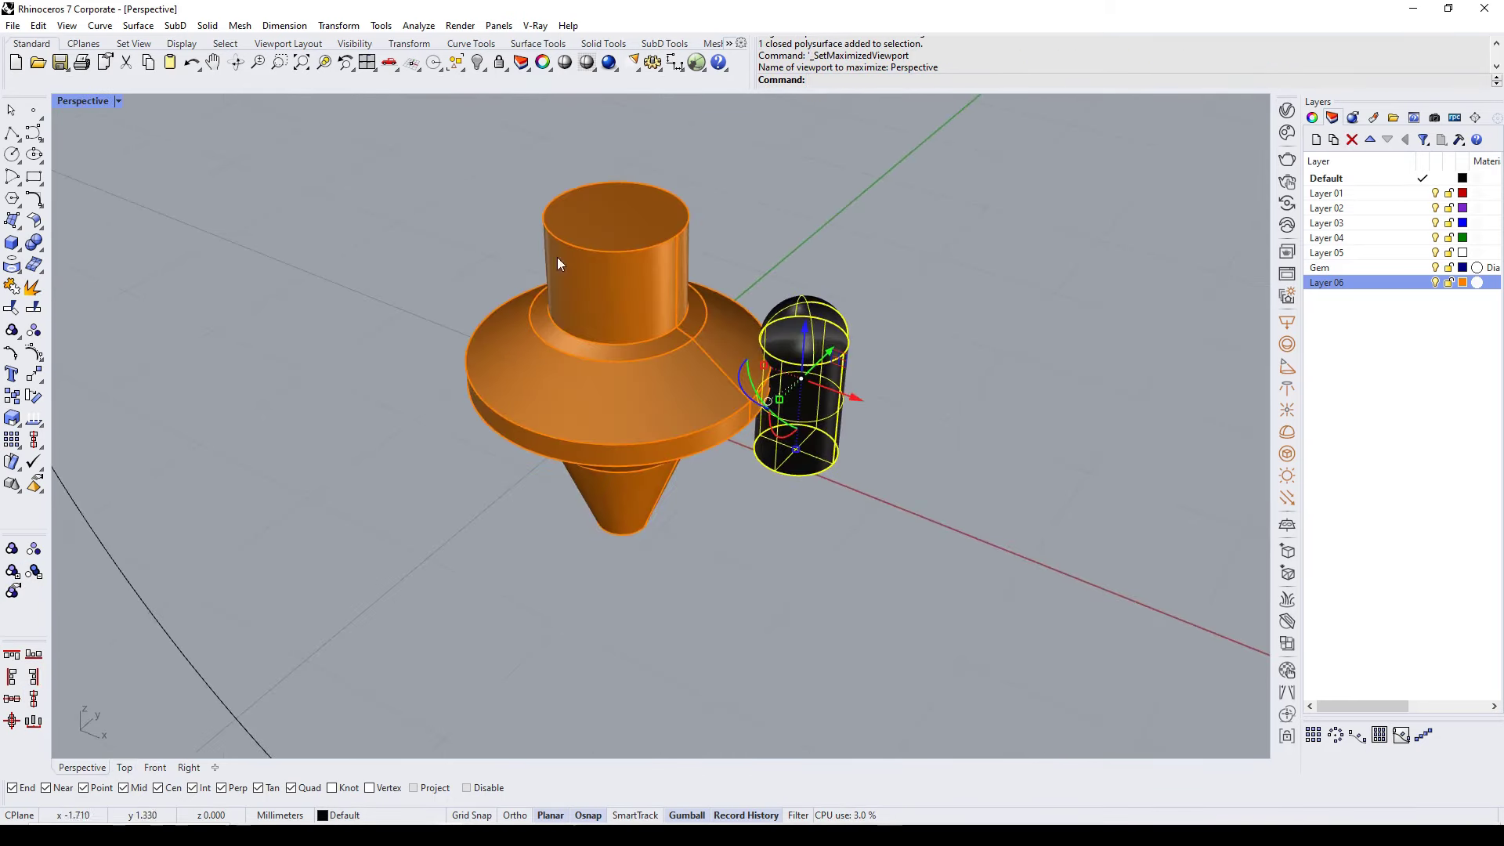
key(ctrl+F1)
Step: Mirror a copy of the prong across the X axis to the gem's opposite side
text(mirror)
key(Return)
text(0)
key(Return)
shift+click(914, 313)
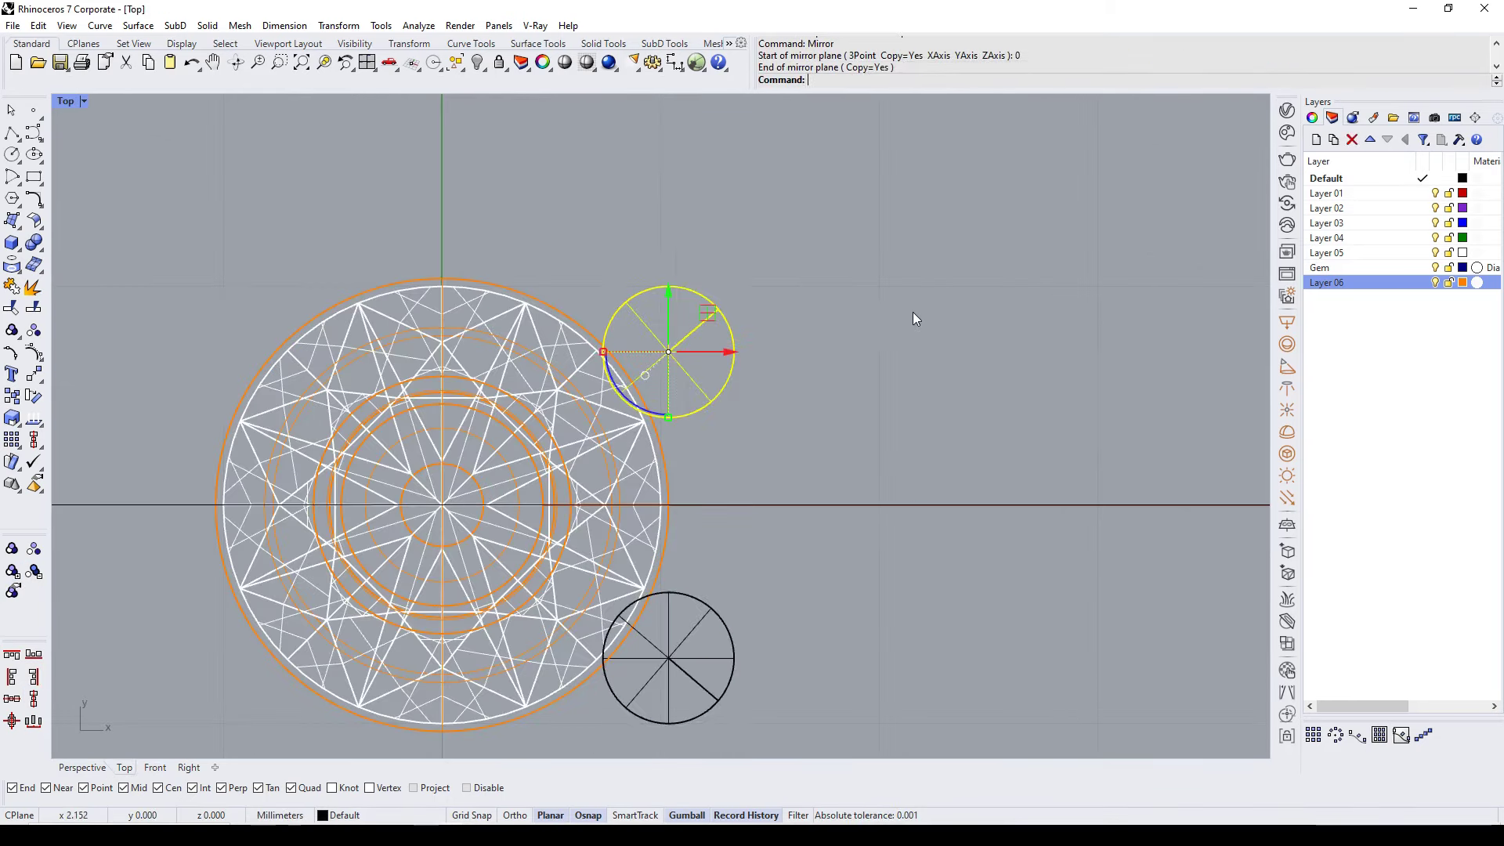
key(ctrl+F3)
scroll(861, 290, down, 3)
key(ctrl+alt+w)
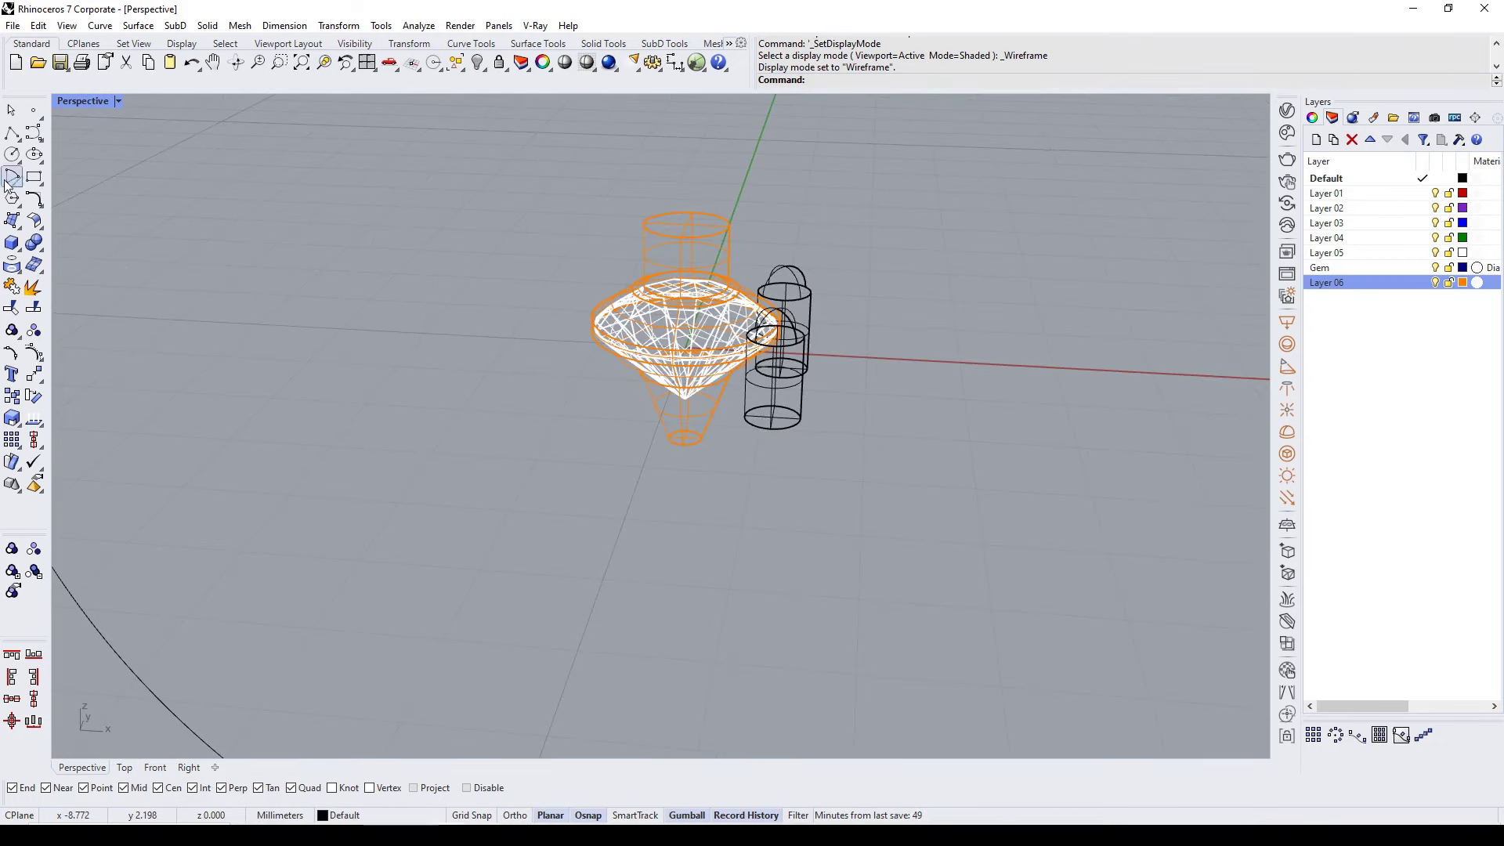
key(Escape)
scroll(810, 265, up, 4)
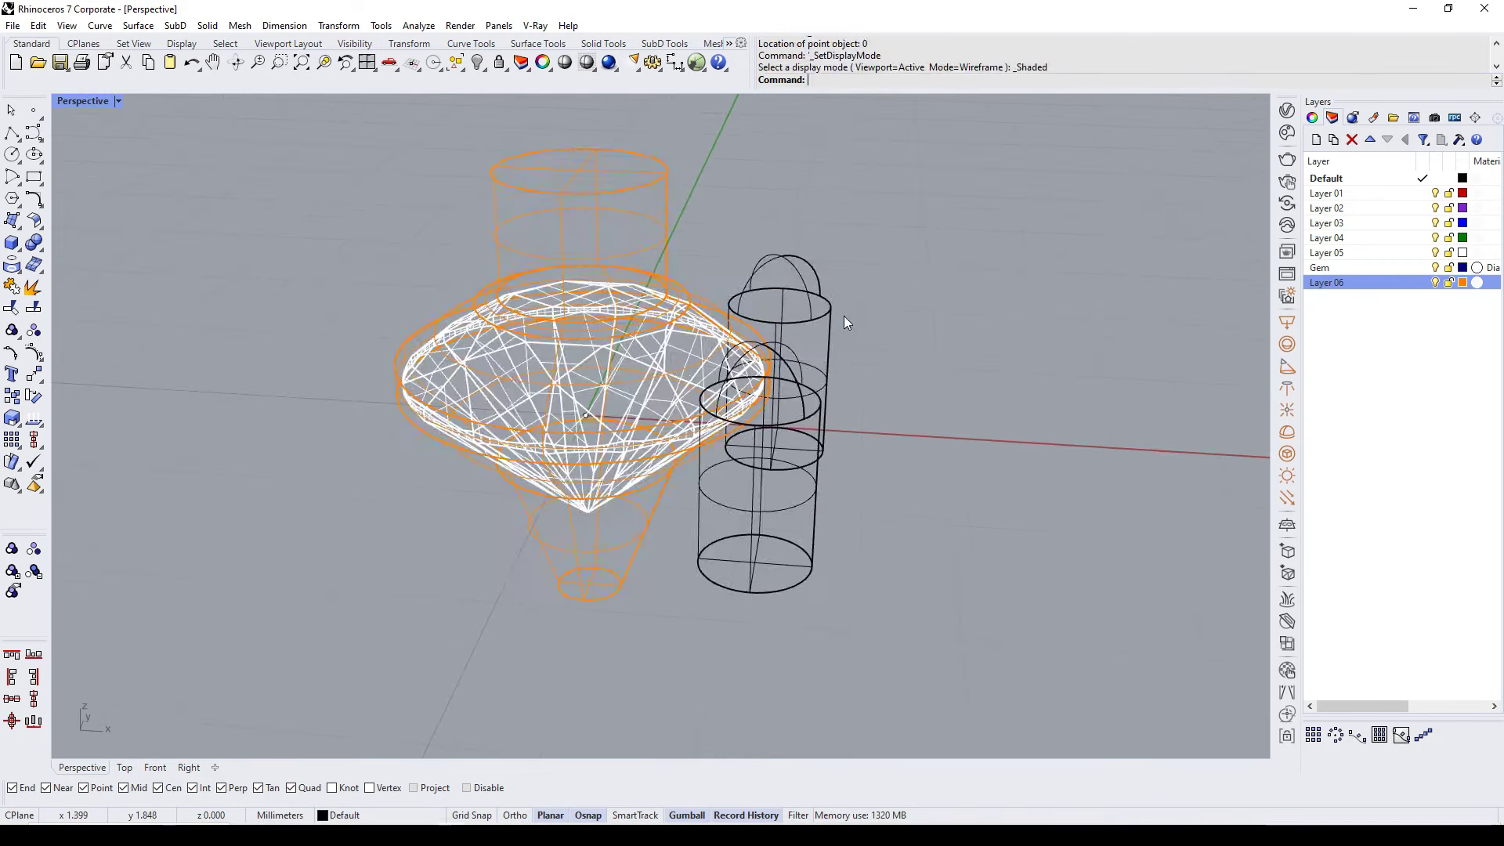
key(ctrl+alt+s)
click(783, 501)
Step: Put both prongs on a new Layer 07 coloured purple
shift+click(812, 289)
right_click(1343, 287)
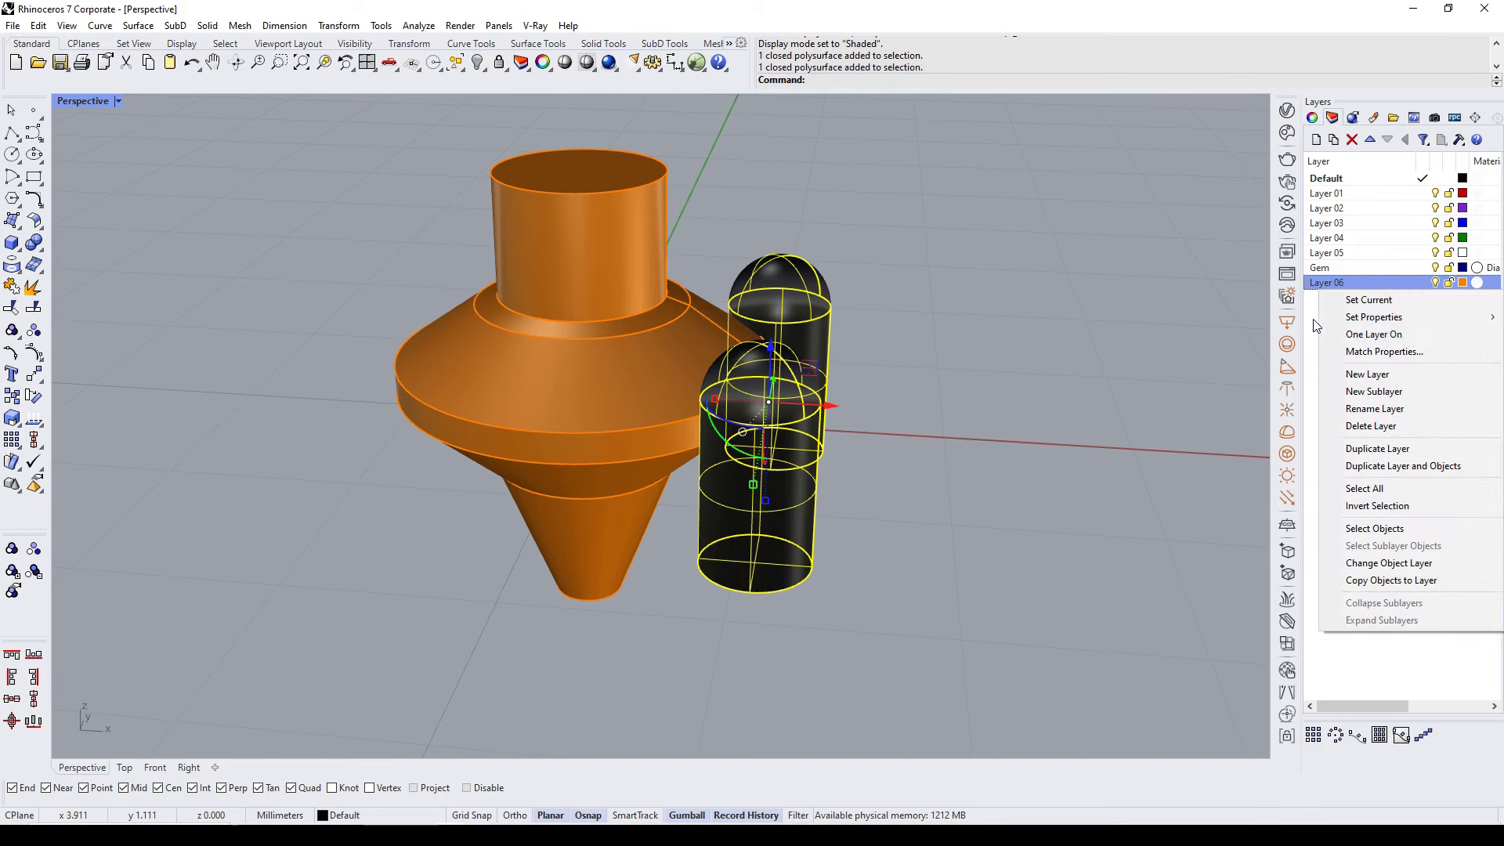
click(1367, 373)
key(Return)
right_click(1366, 297)
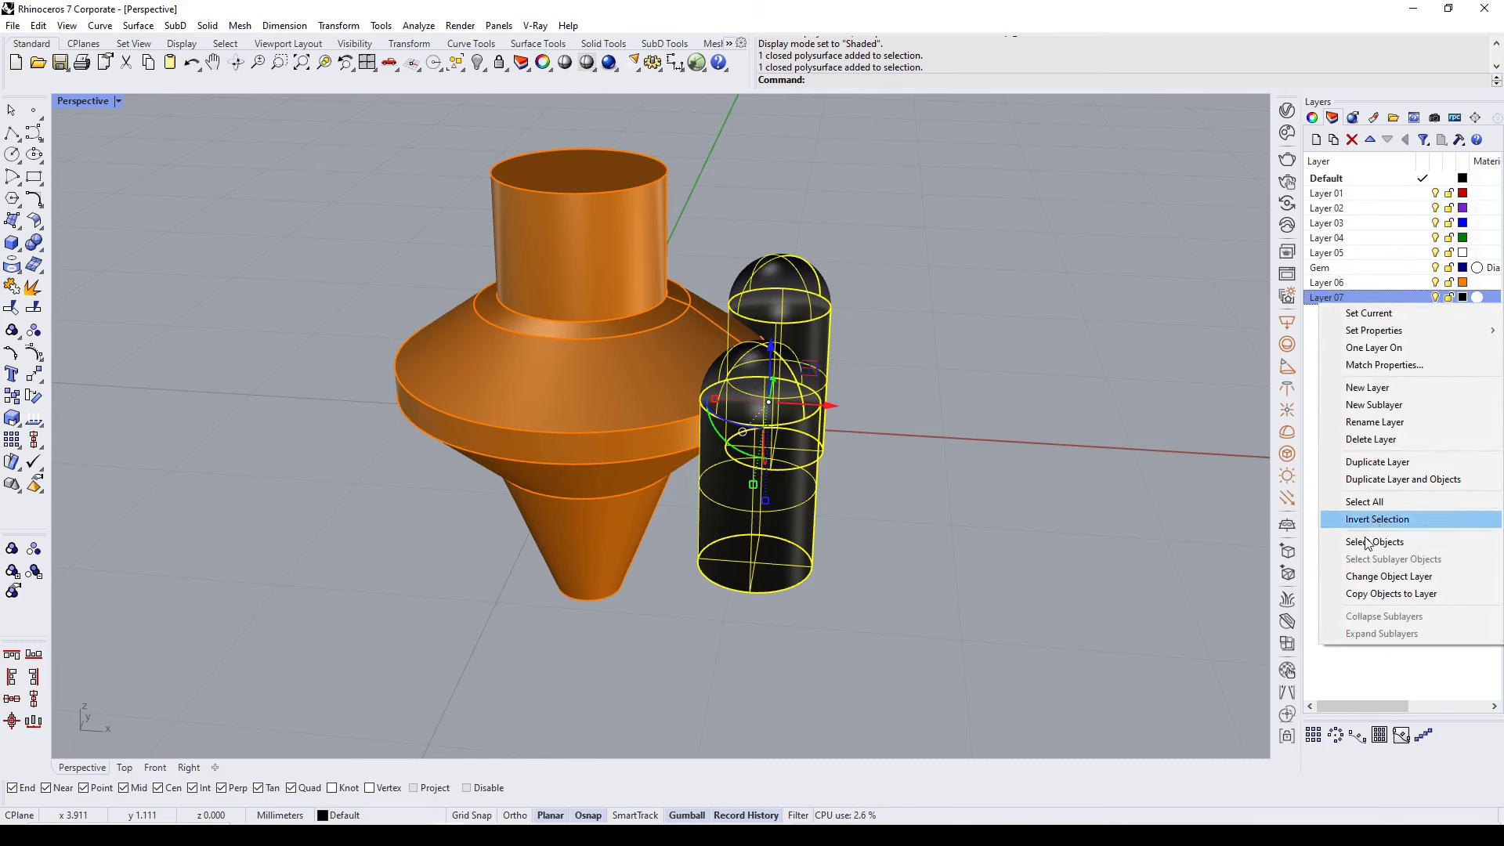
click(1363, 577)
click(1462, 298)
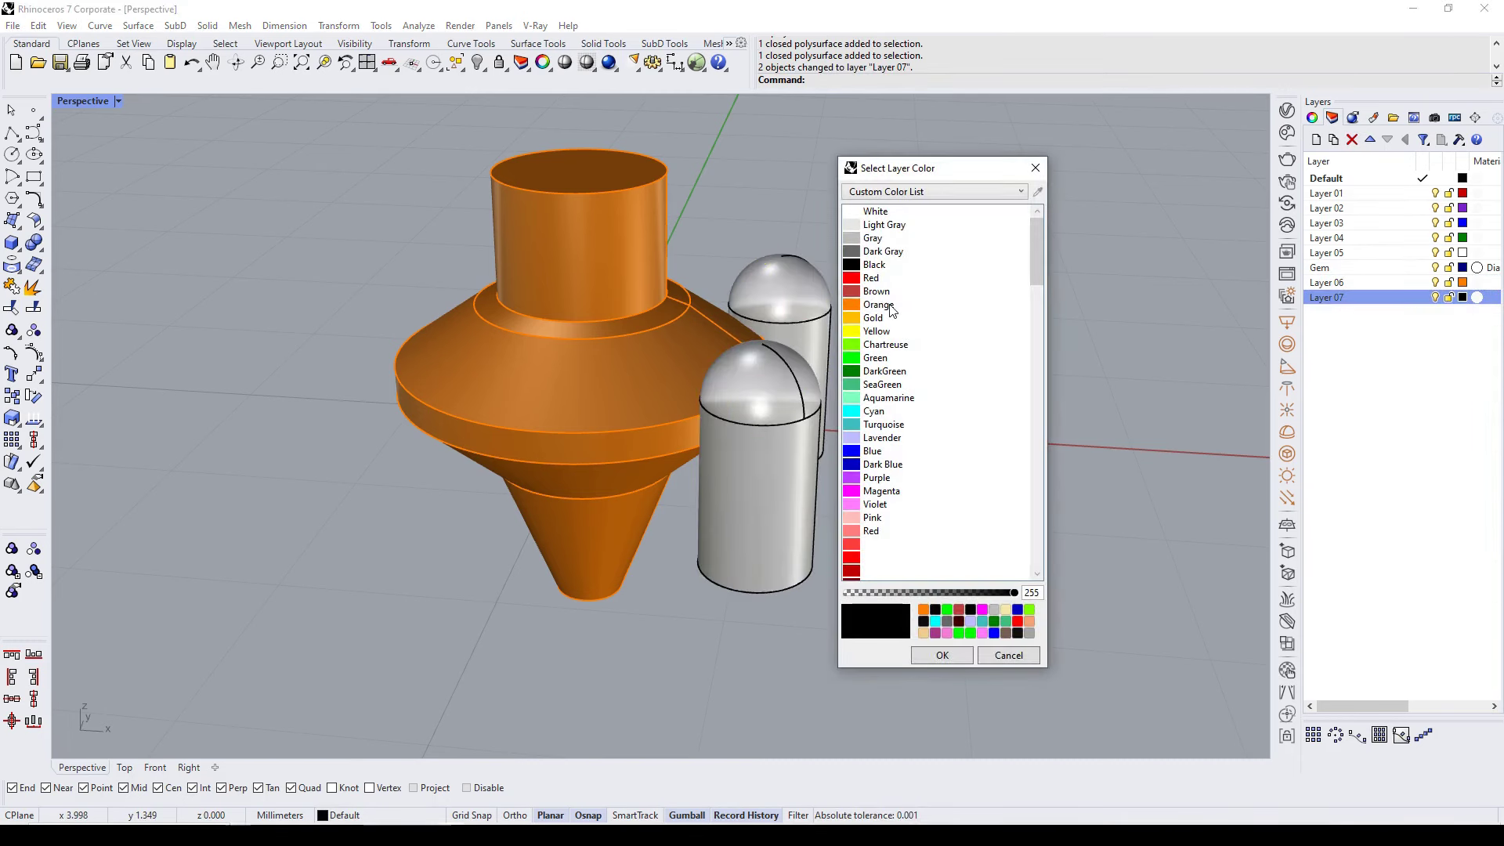
click(942, 654)
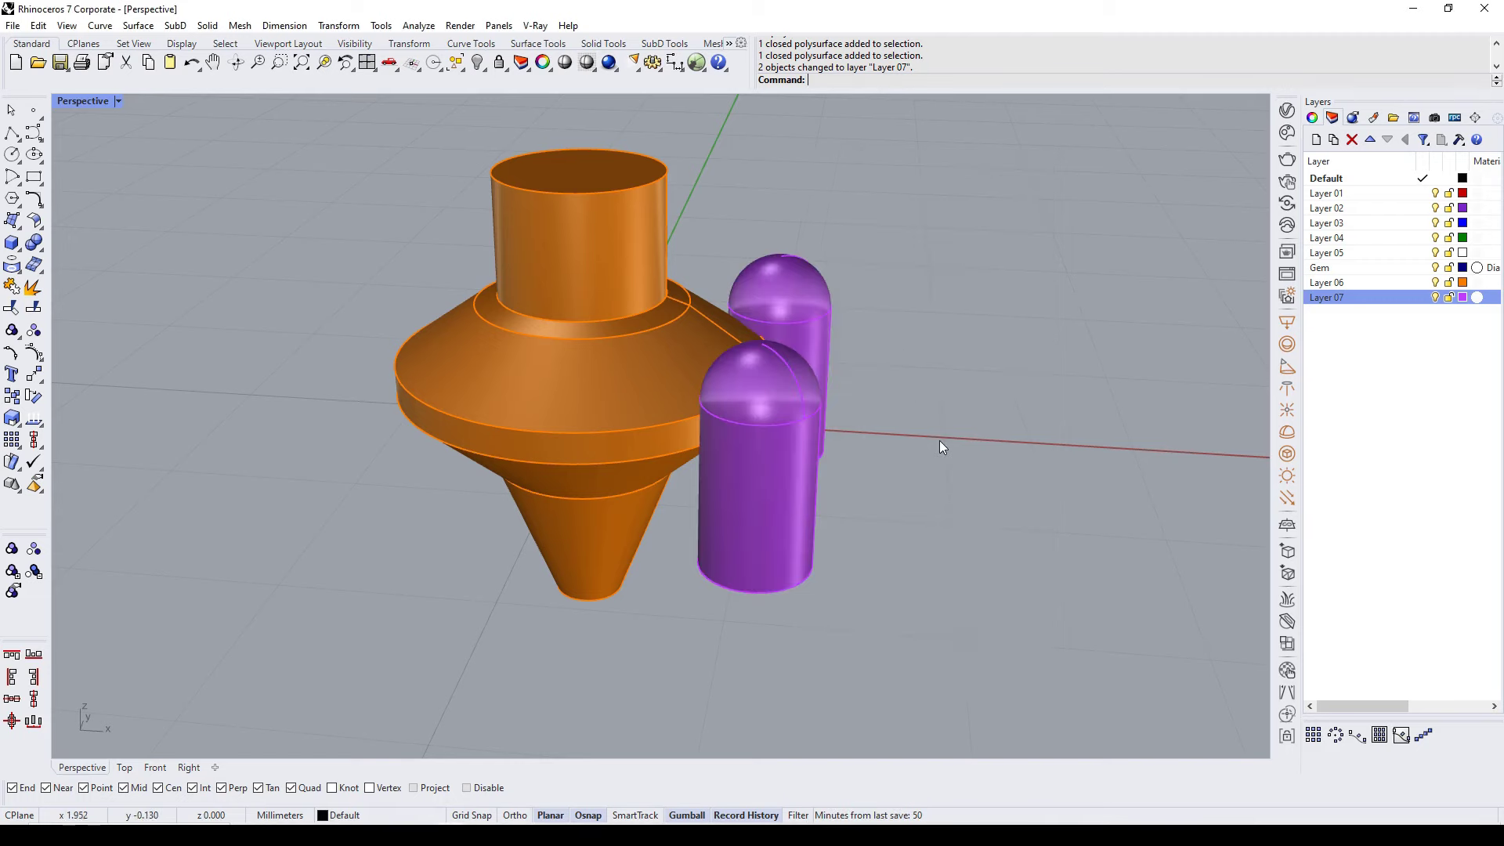
scroll(524, 402, down, 10)
right_drag(524, 402, 992, 185)
click(991, 185)
scroll(730, 351, down, 3)
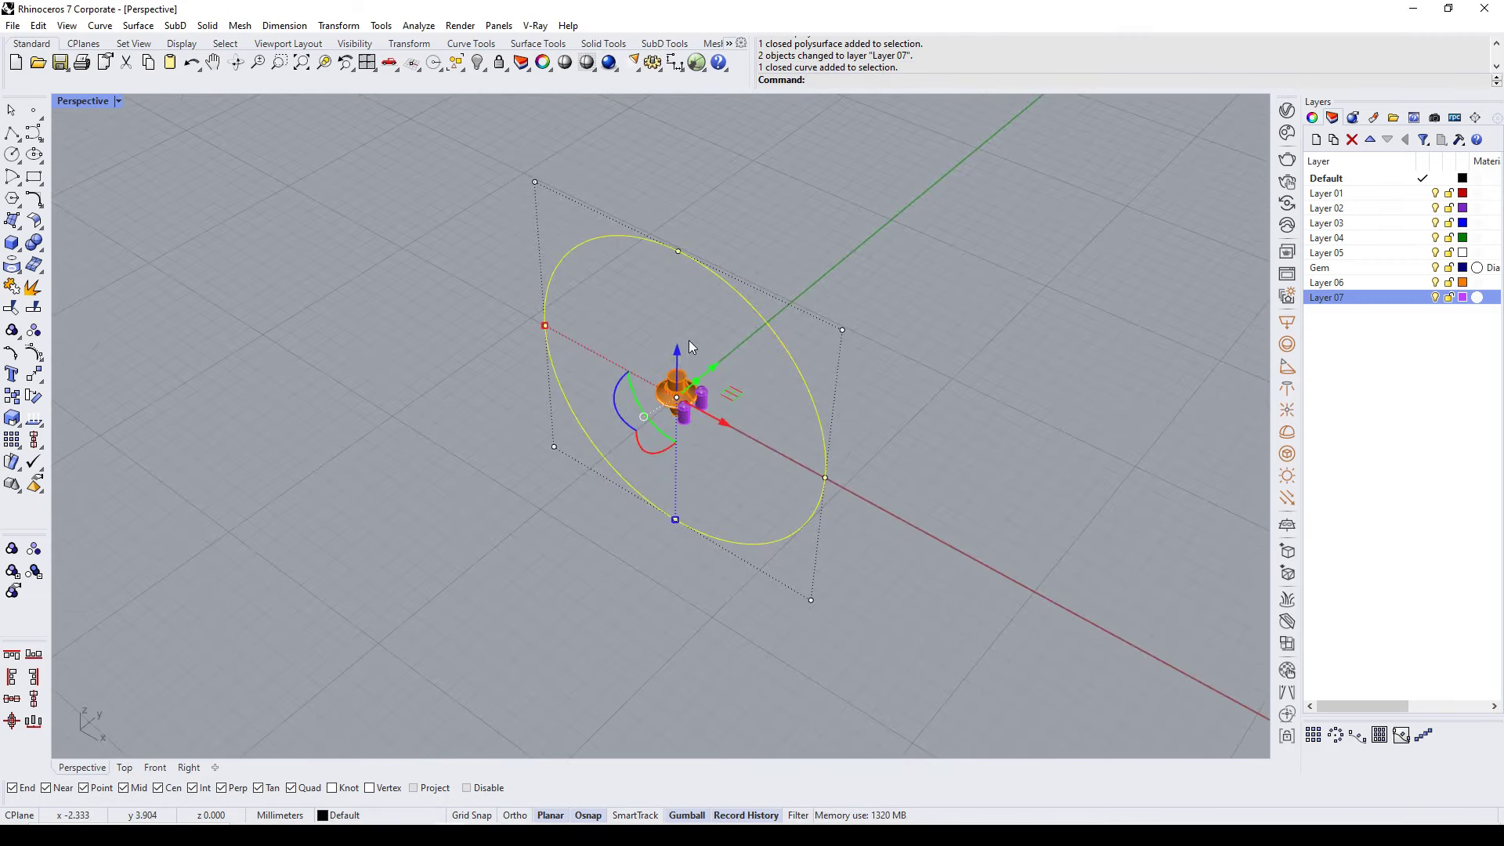
Step: Draw a 2x2 square on the vertical axis in the maximized Right view
key(ctrl+F3)
scroll(697, 265, up, 5)
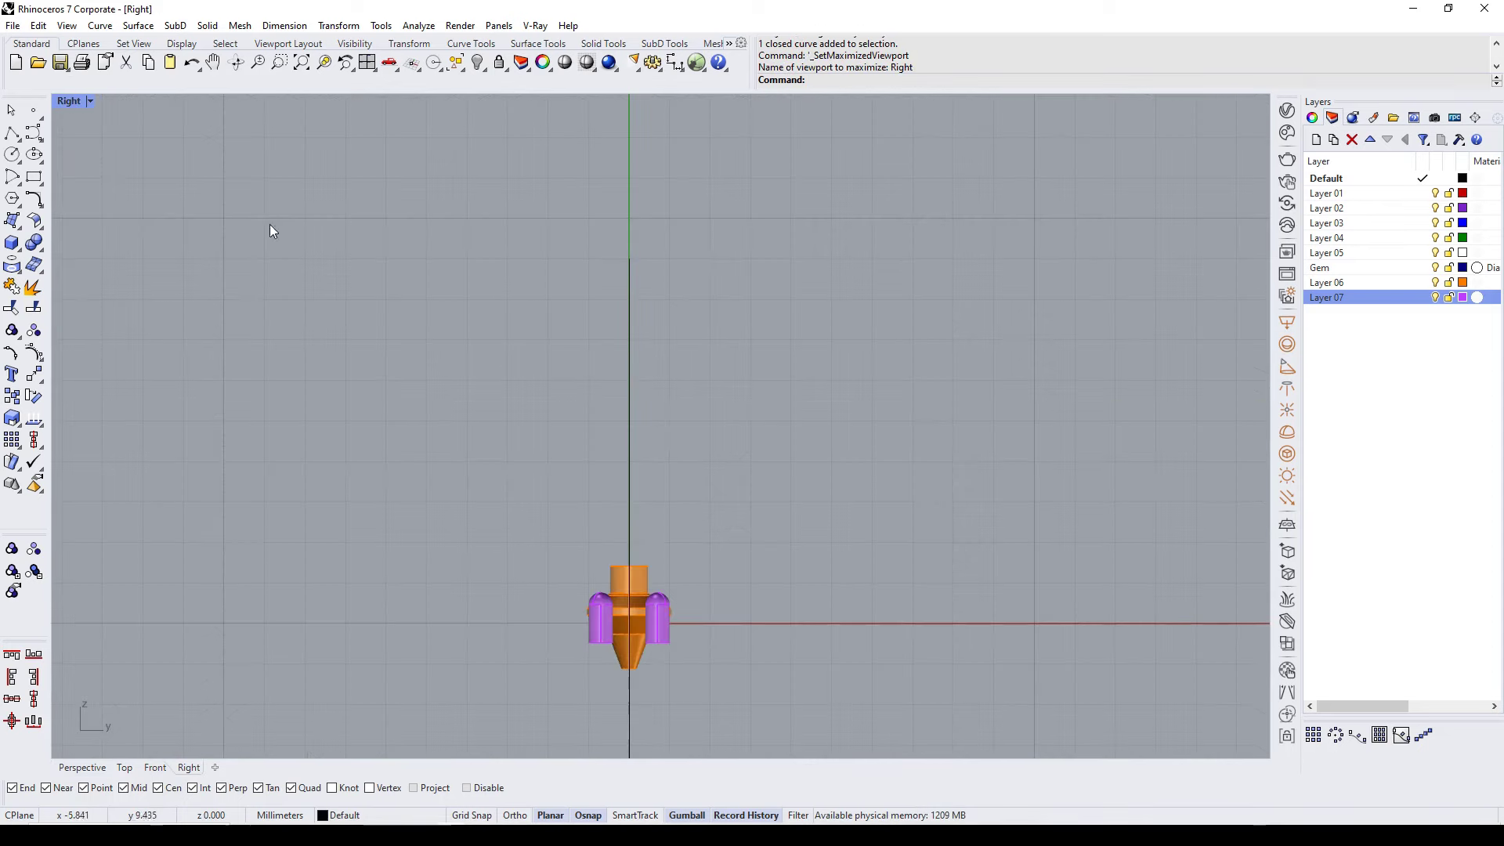
click(635, 259)
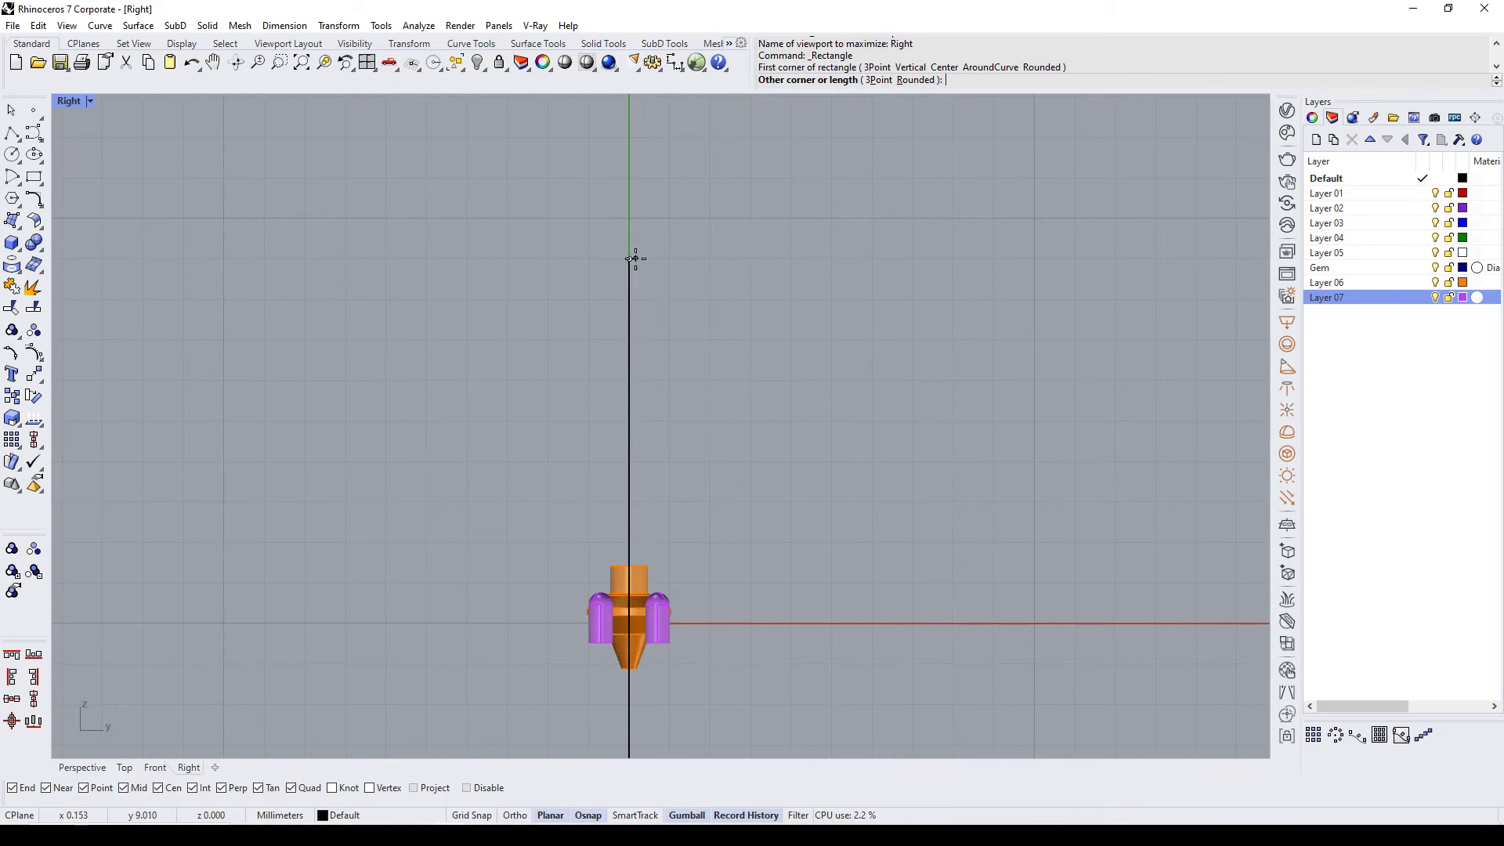
text(2)
key(Return)
key(Return)
key(Return)
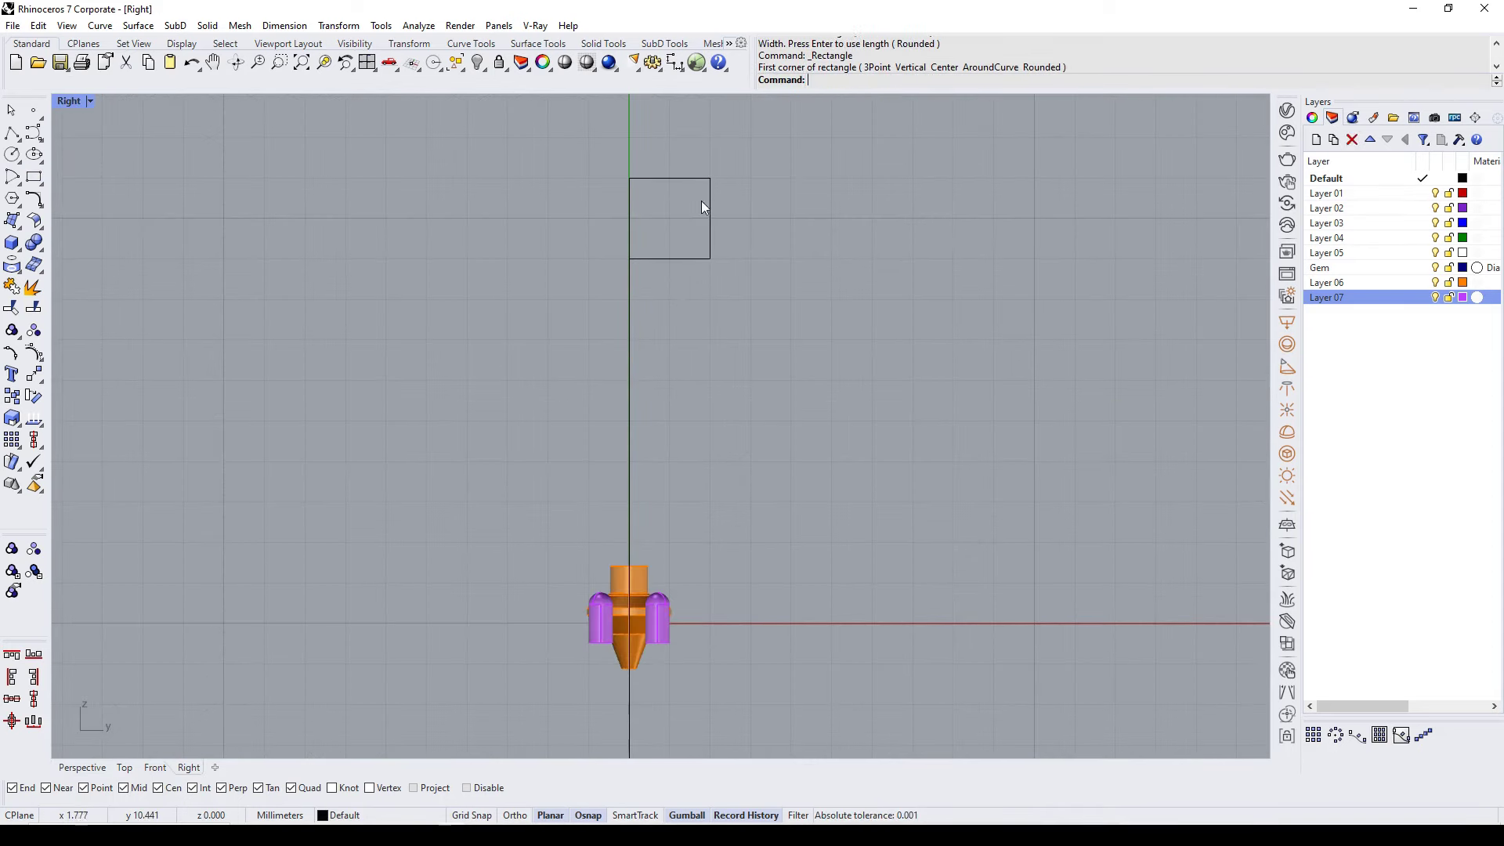
click(630, 205)
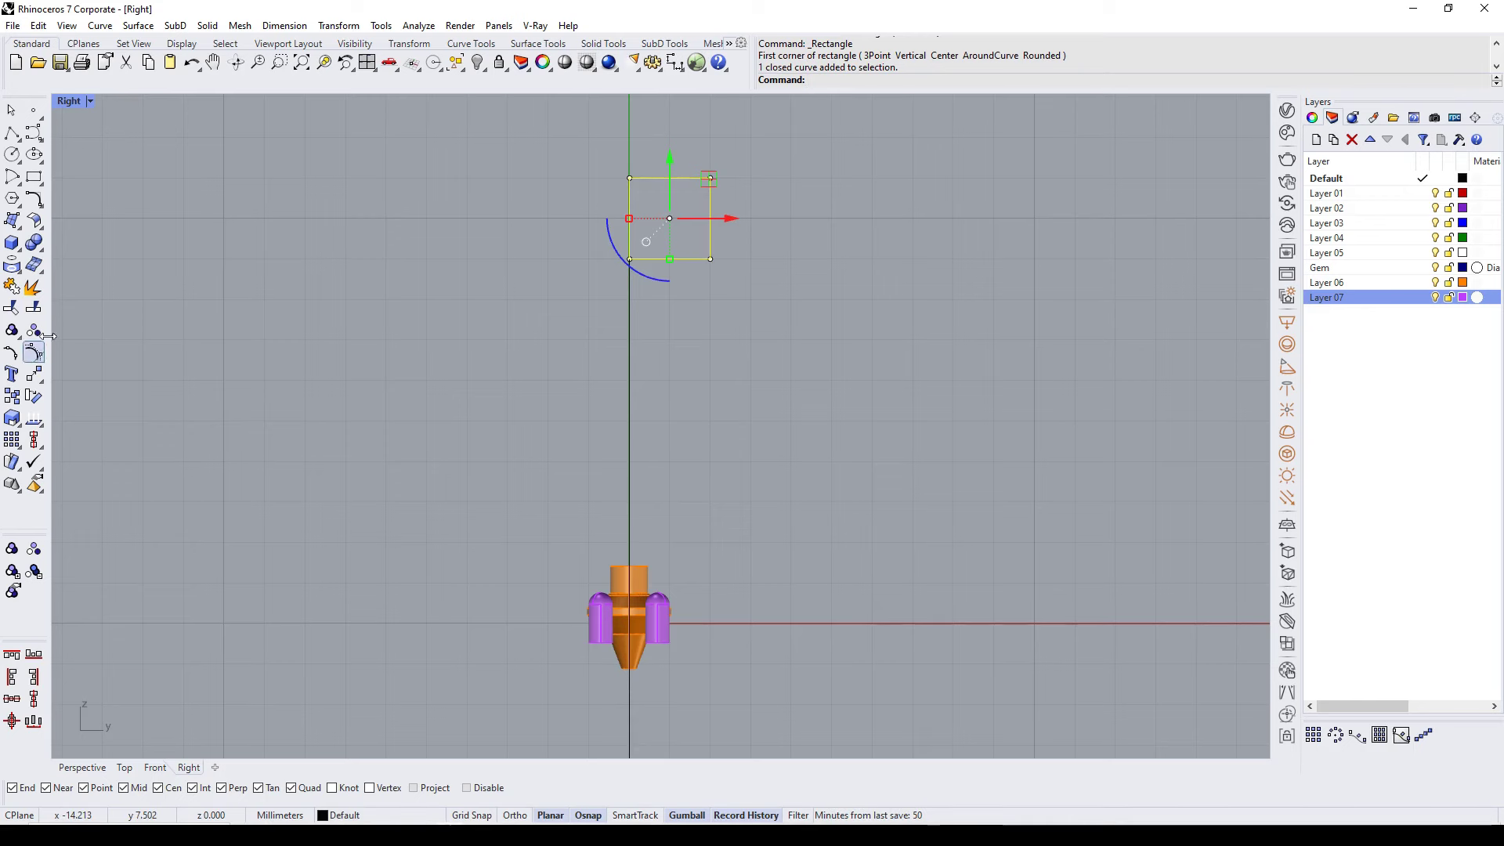
Step: Round the square's corners with FilletCorners at the 0.2 radius
click(36, 208)
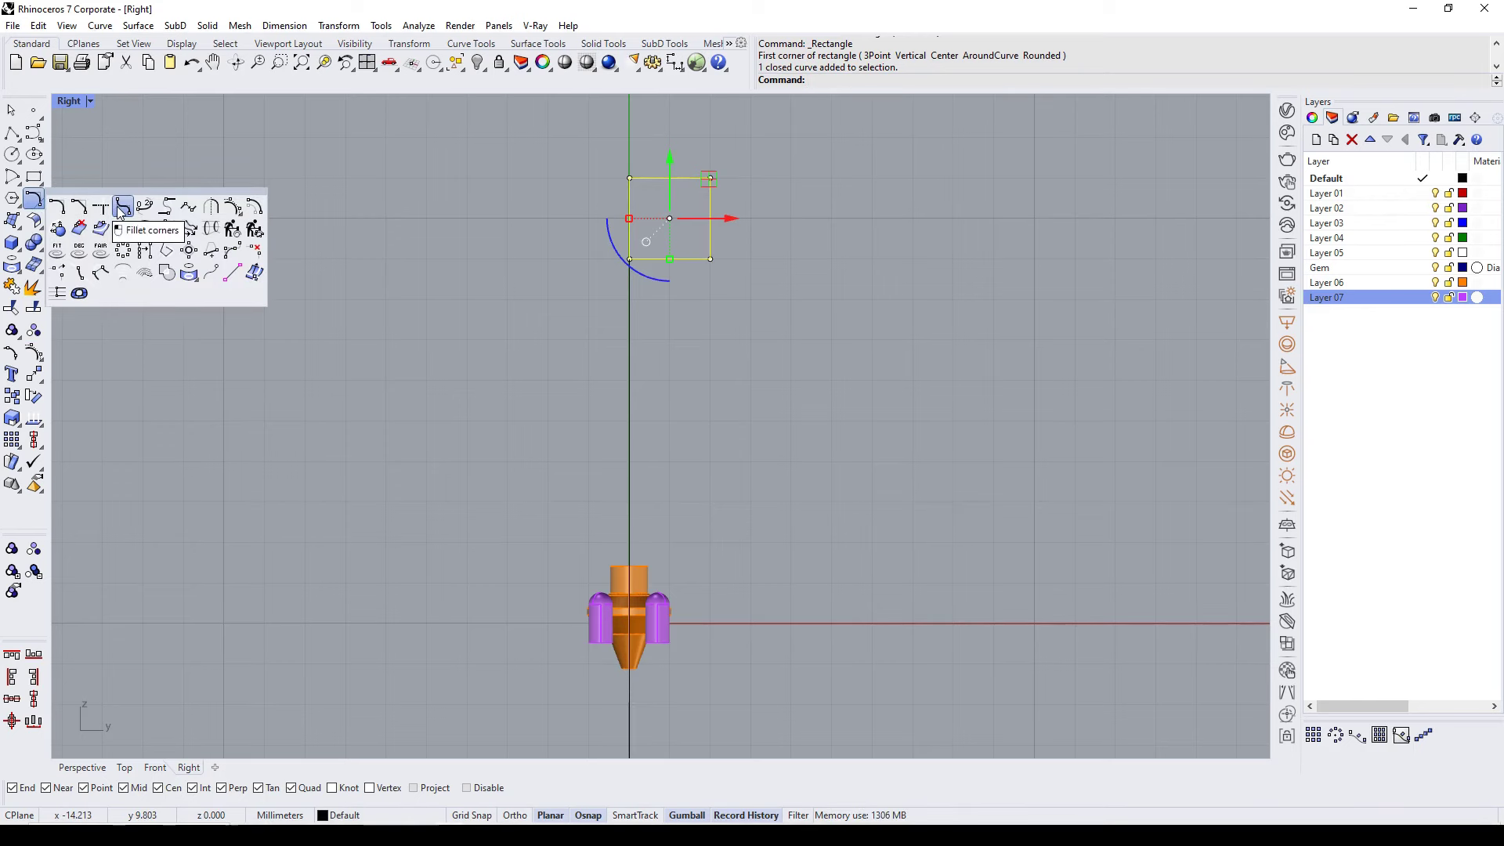
click(123, 208)
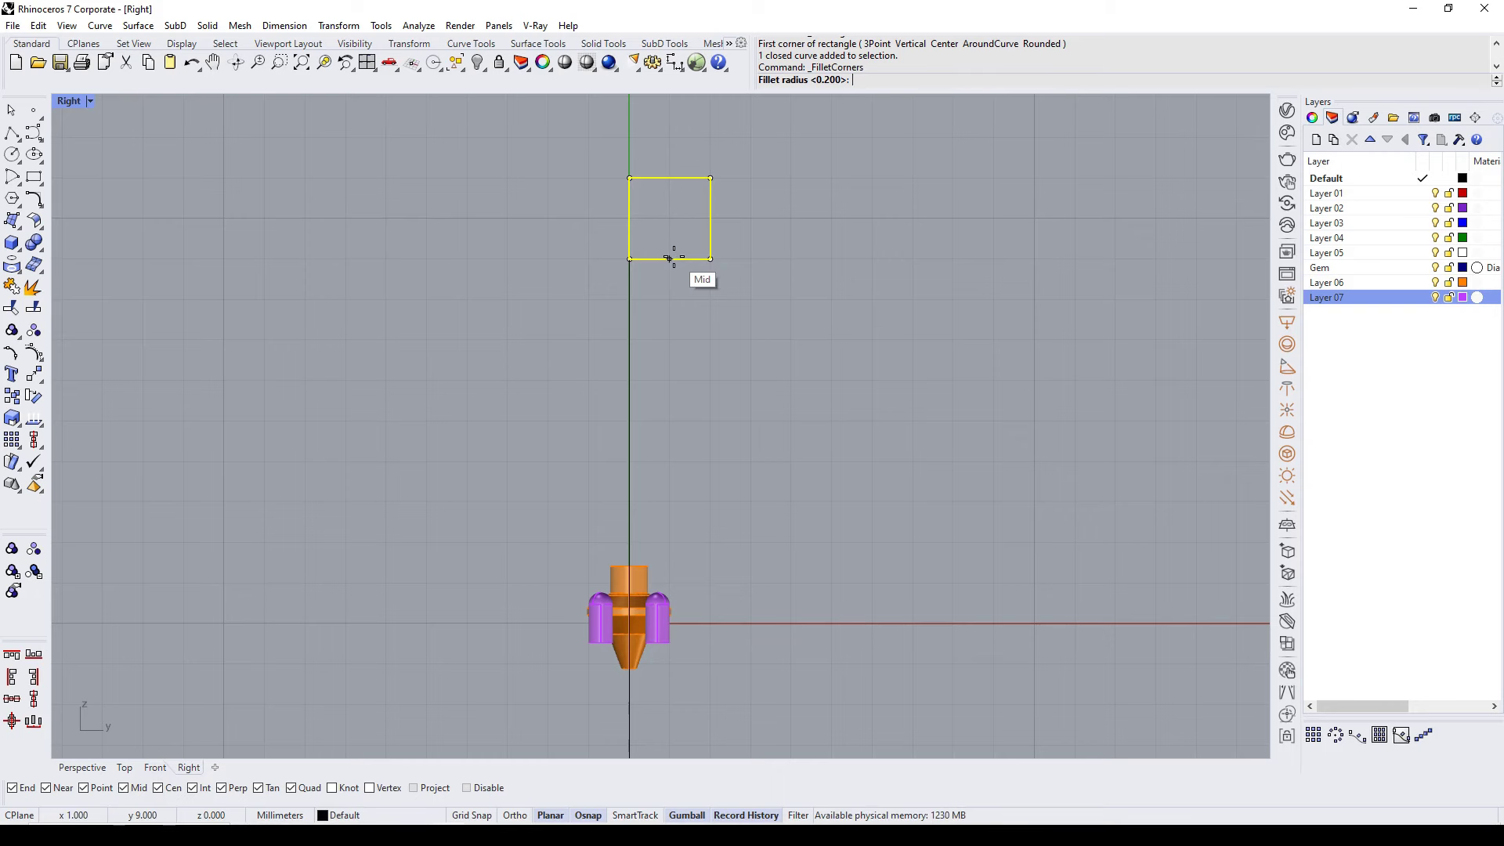
click(44, 200)
click(124, 208)
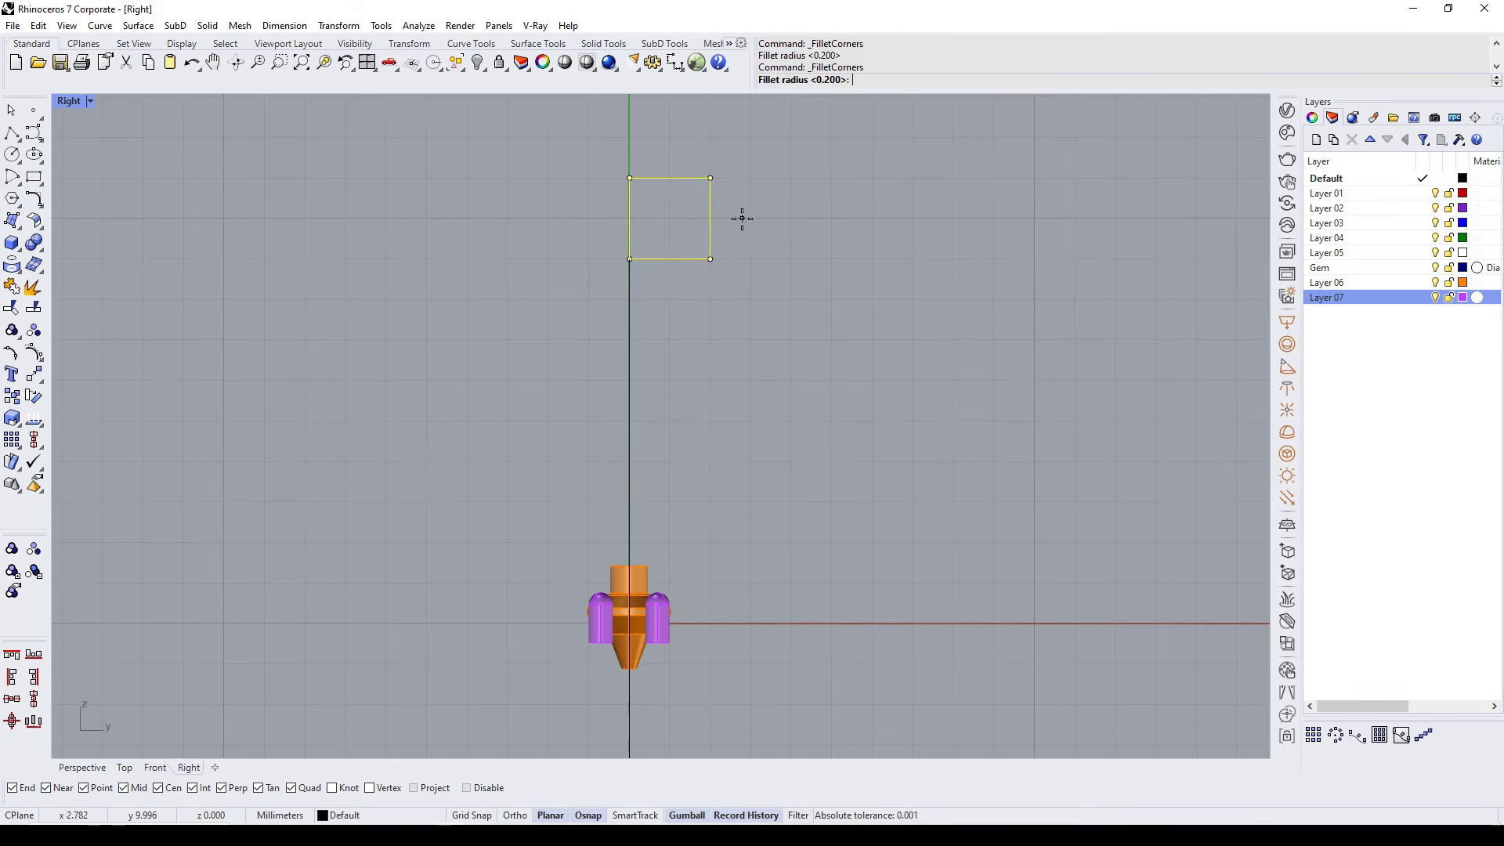
key(Return)
scroll(742, 218, up, 5)
scroll(717, 195, up, 4)
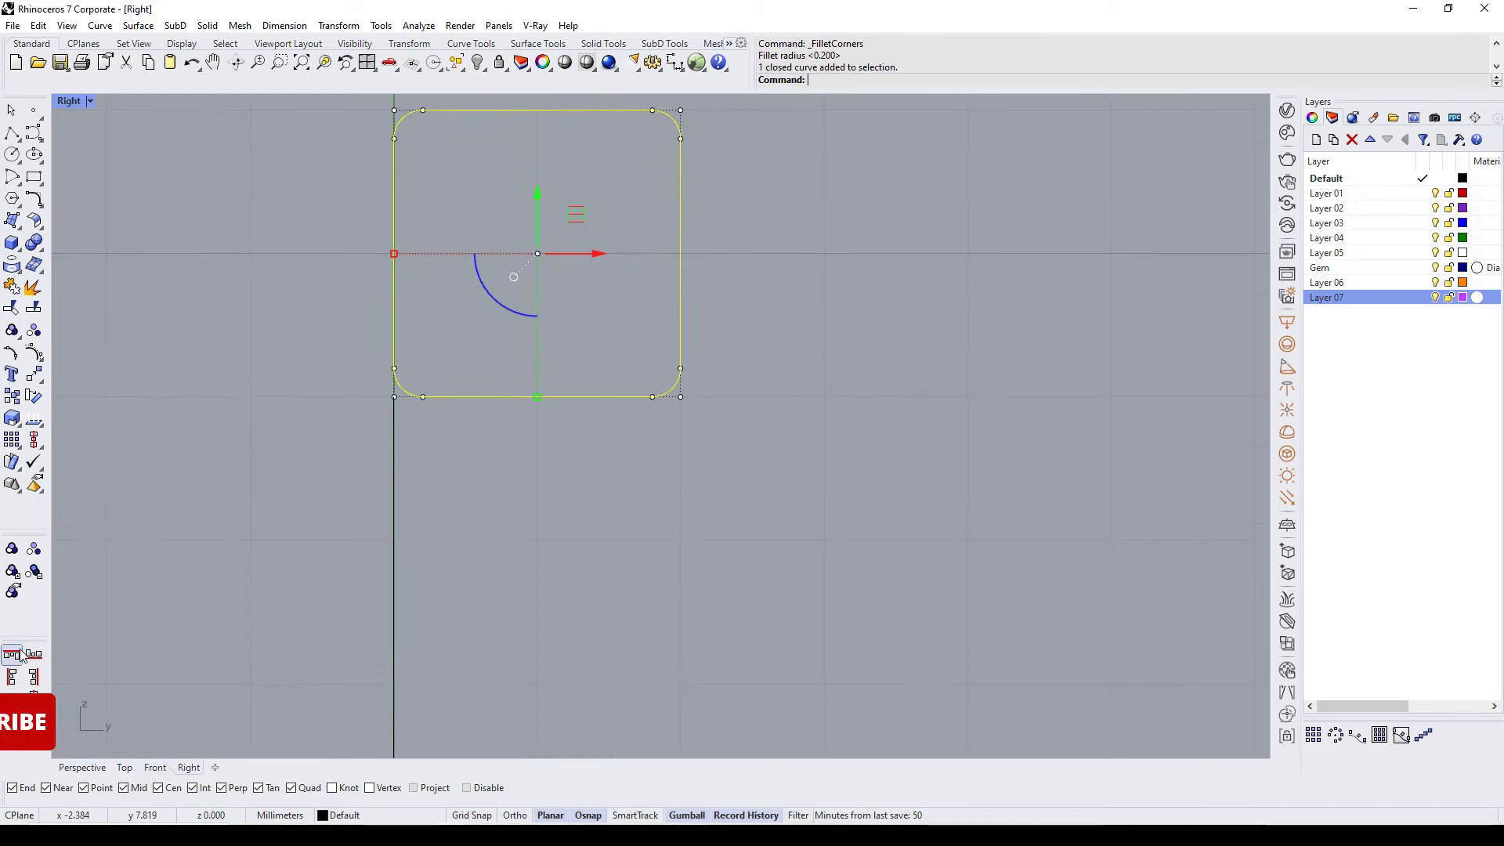
Step: Align the rounded square to the vertical centre axis
click(33, 698)
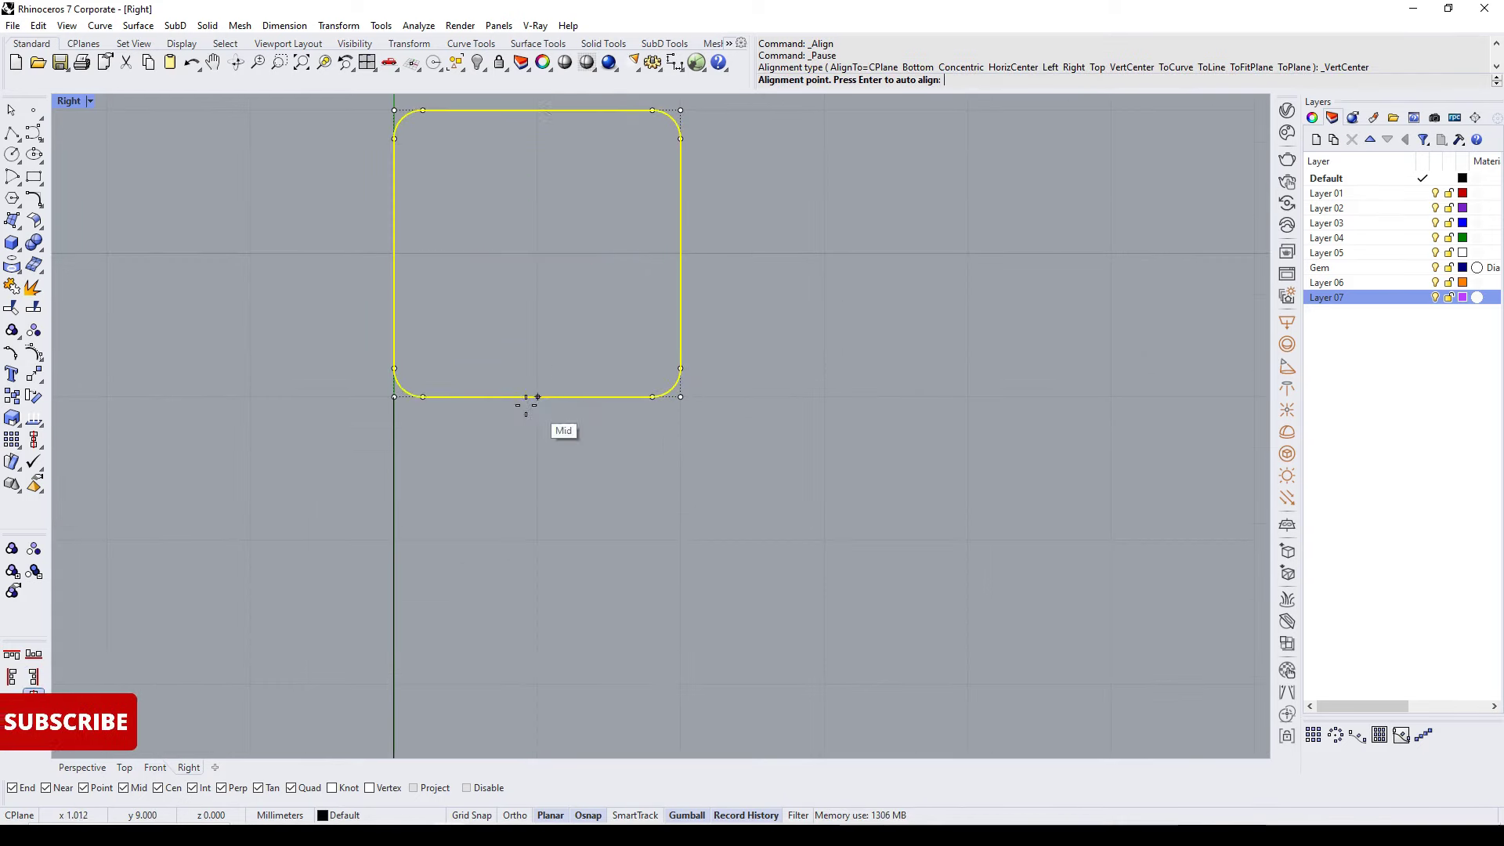
click(394, 397)
scroll(463, 395, down, 3)
scroll(463, 395, down, 3)
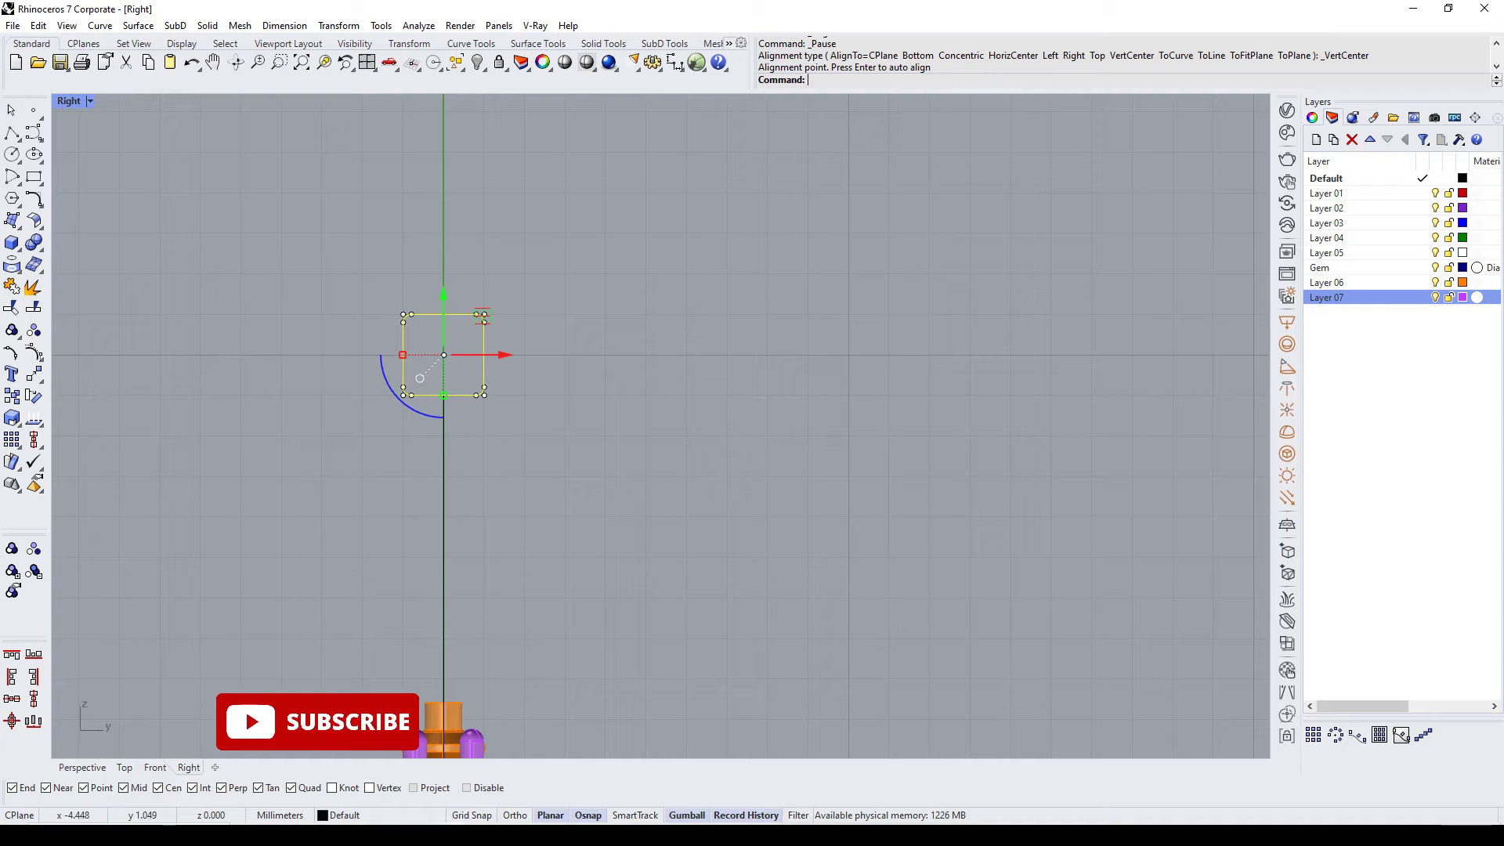
Step: Return to the Perspective view and zoom to fit the large circle
click(83, 767)
scroll(693, 361, down, 3)
click(674, 415)
mouse_move(674, 415)
right_down()
mouse_move(655, 501)
mouse_move(623, 359)
right_up()
key(ctrl+F2)
key(ctrl+F4)
key(ctrl+shift+e)
Step: Twist the large circle 45° about a vertical axis from its bottom to top
scroll(623, 358, down, 2)
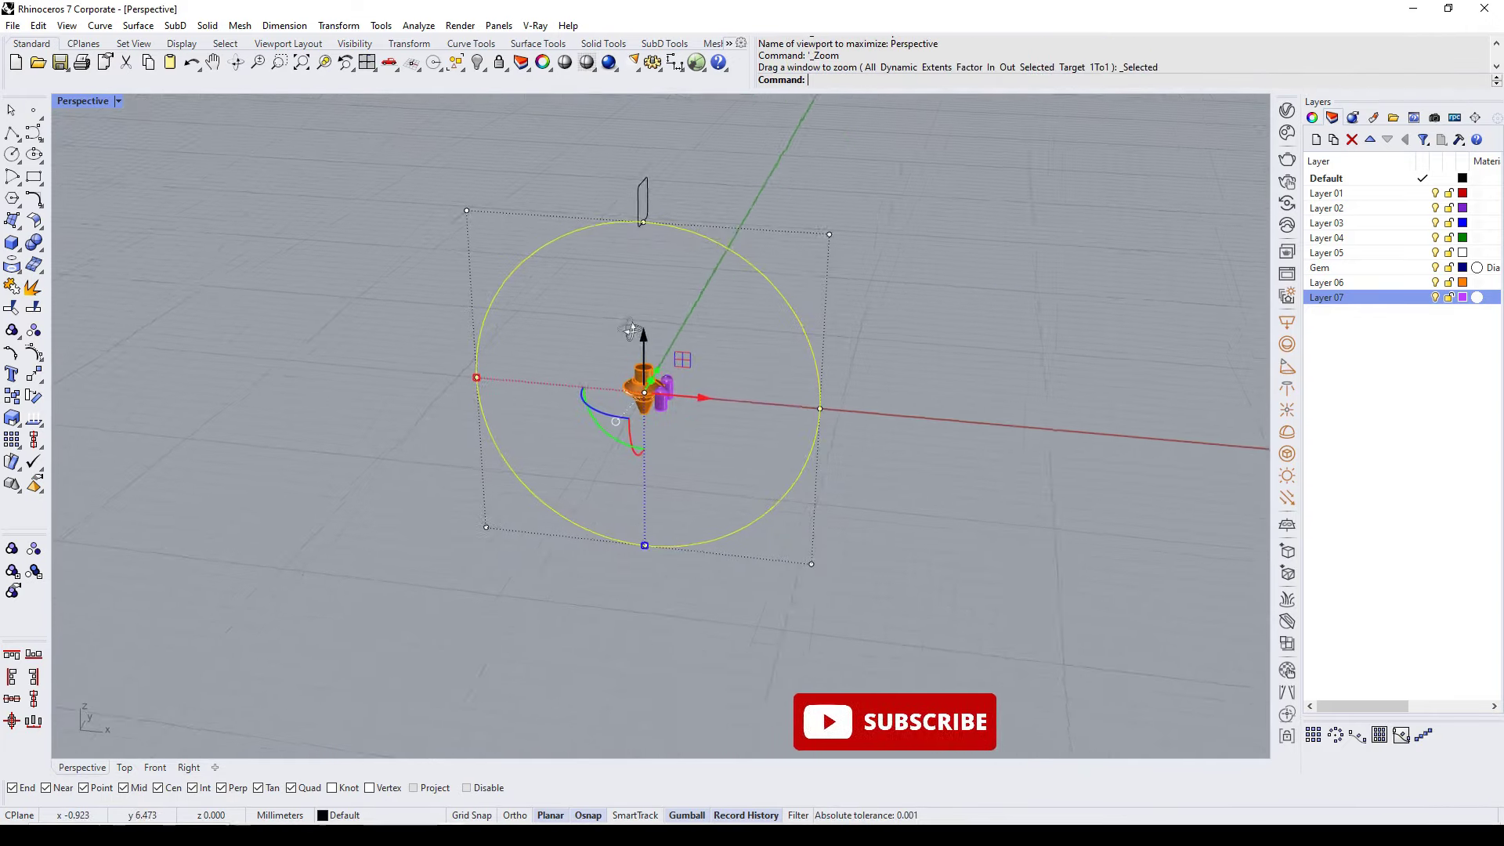
click(16, 467)
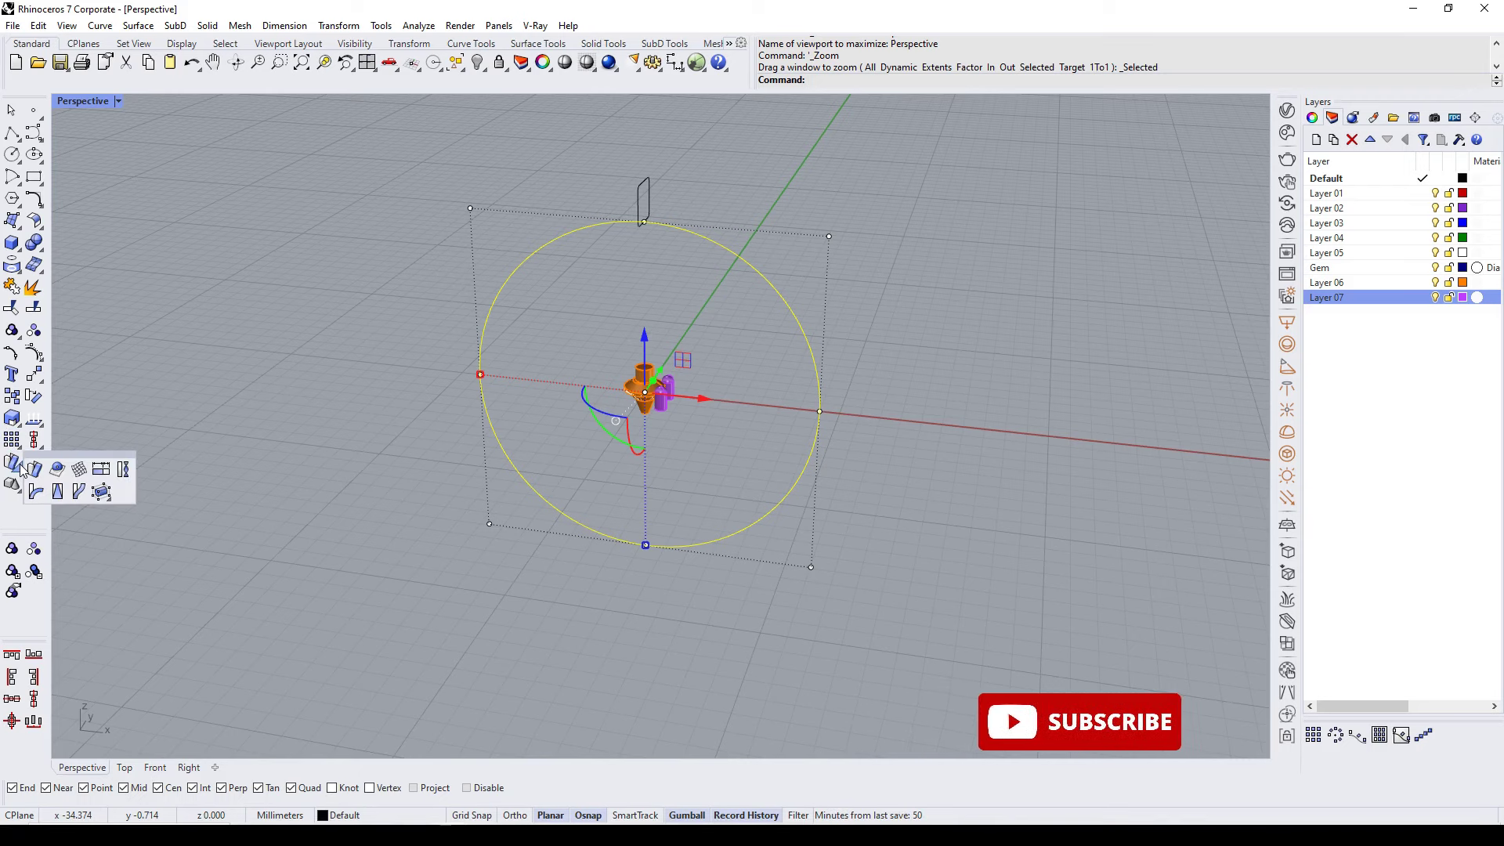
click(123, 468)
click(645, 544)
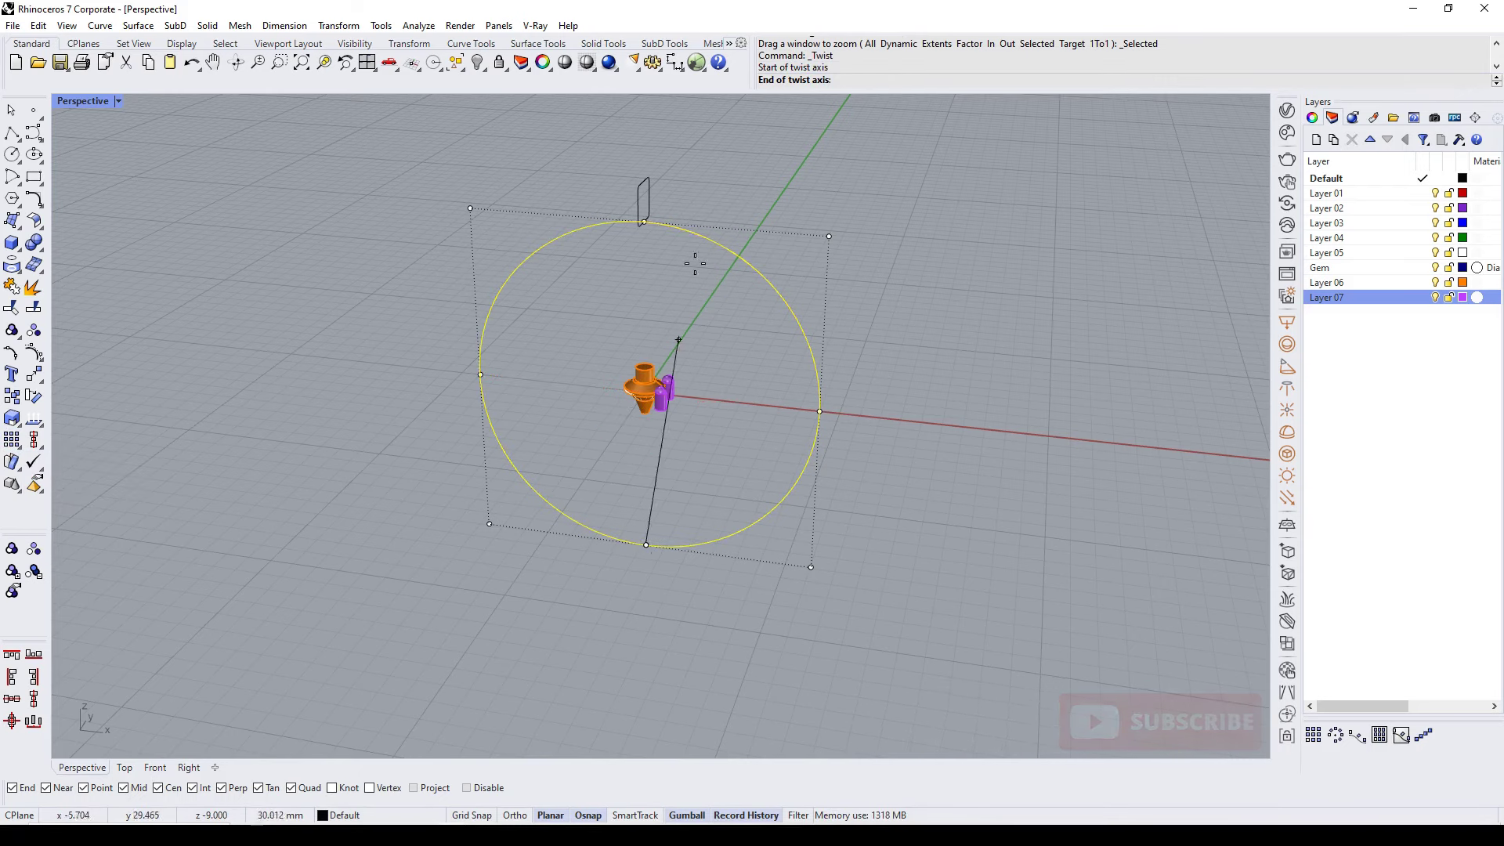
click(644, 222)
click(1059, 252)
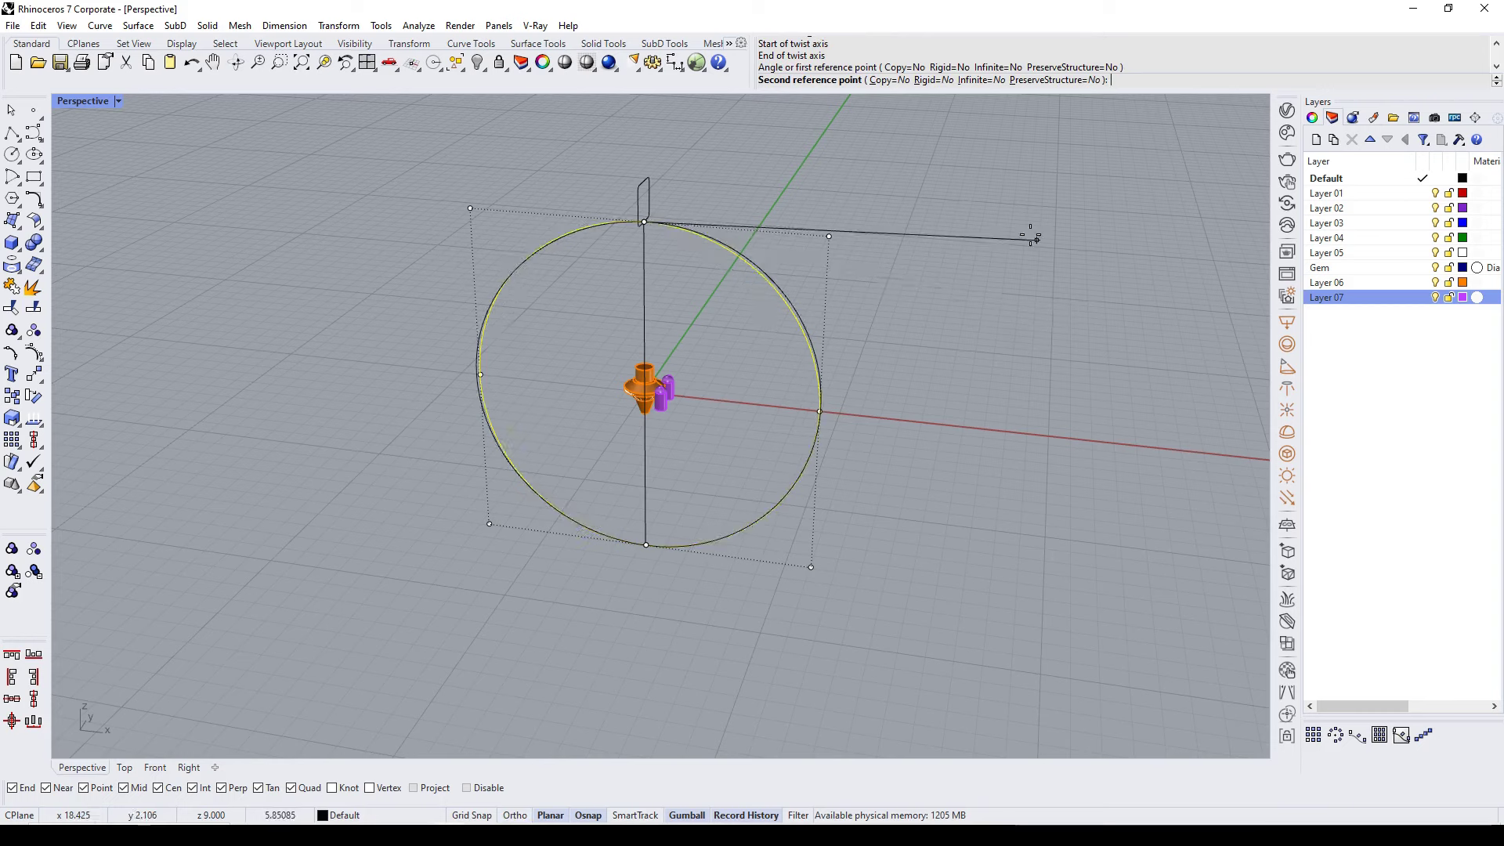
key(ctrl+F1)
scroll(1009, 225, down, 6)
scroll(915, 256, down, 2)
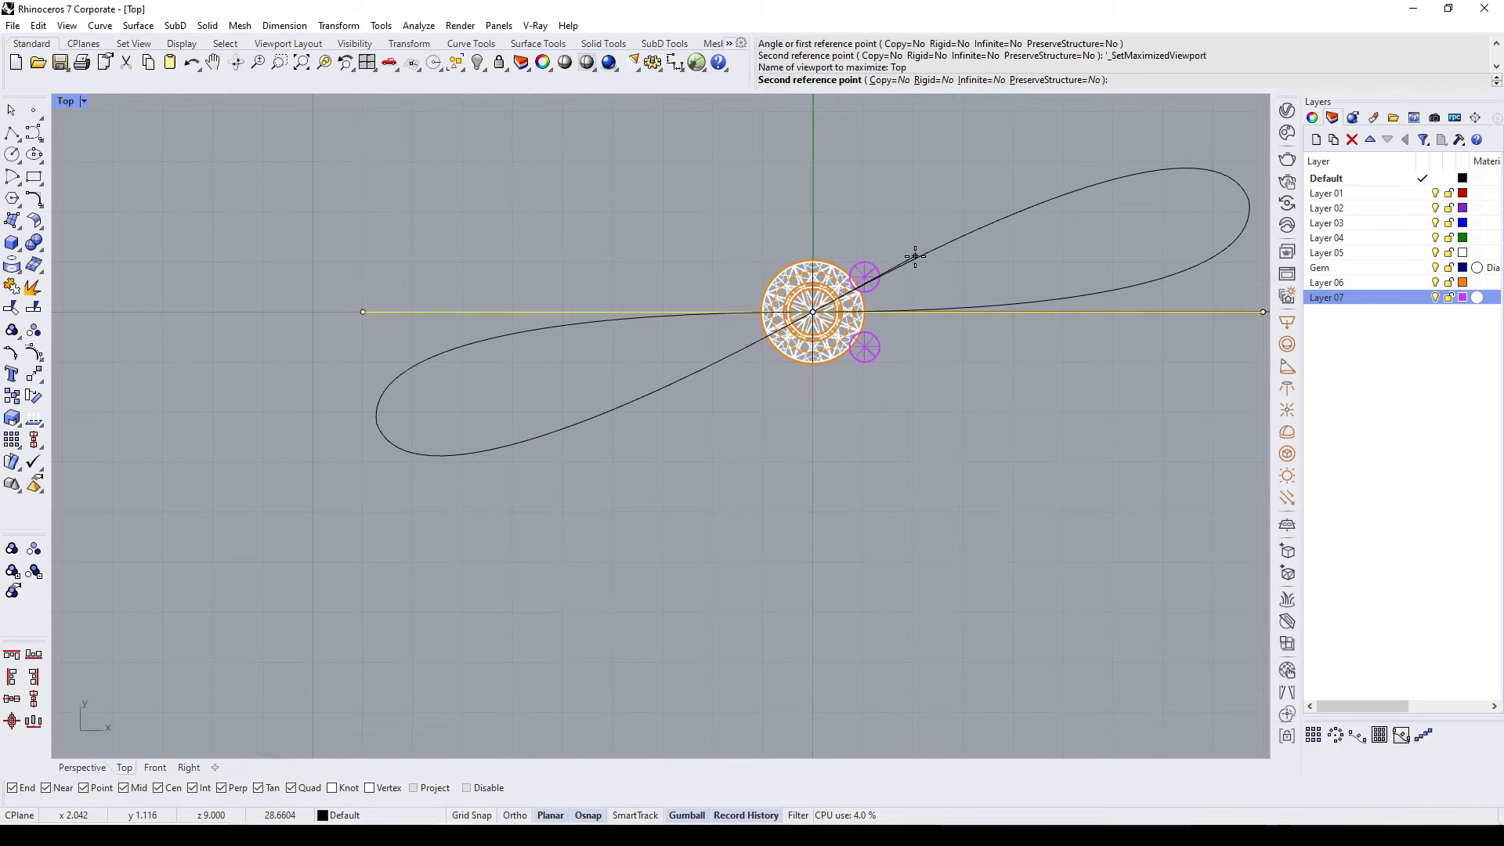
text(45)
key(Return)
Step: Inspect the twisted loop, then begin and cancel a first rotation in Top view
key(ctrl+F4)
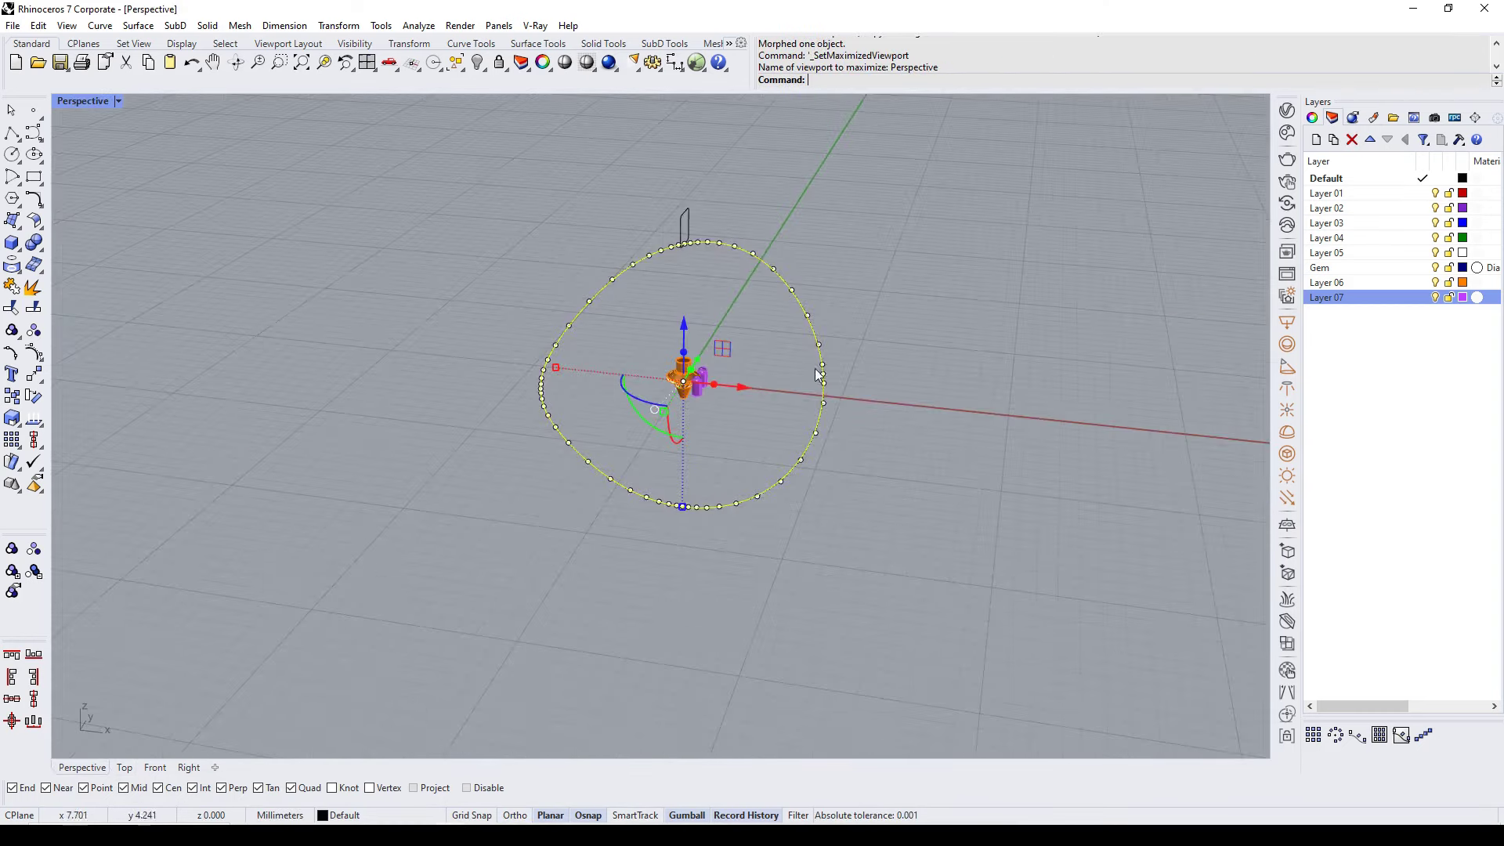
mouse_move(815, 388)
right_down()
mouse_move(532, 441)
mouse_move(754, 440)
right_up()
key(ctrl+F1)
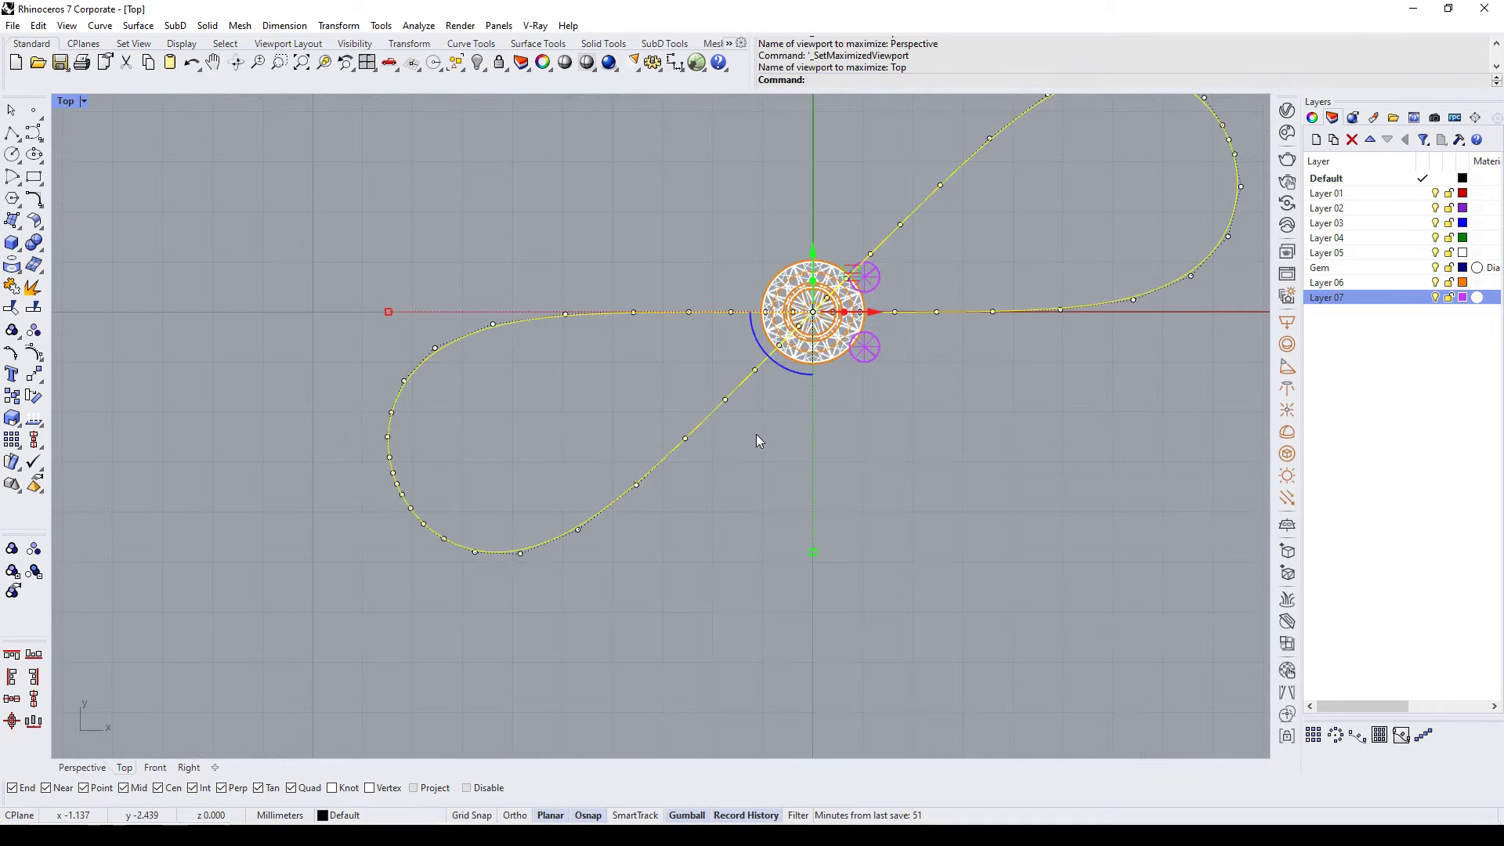
right_drag(815, 365, 601, 448)
text(0)
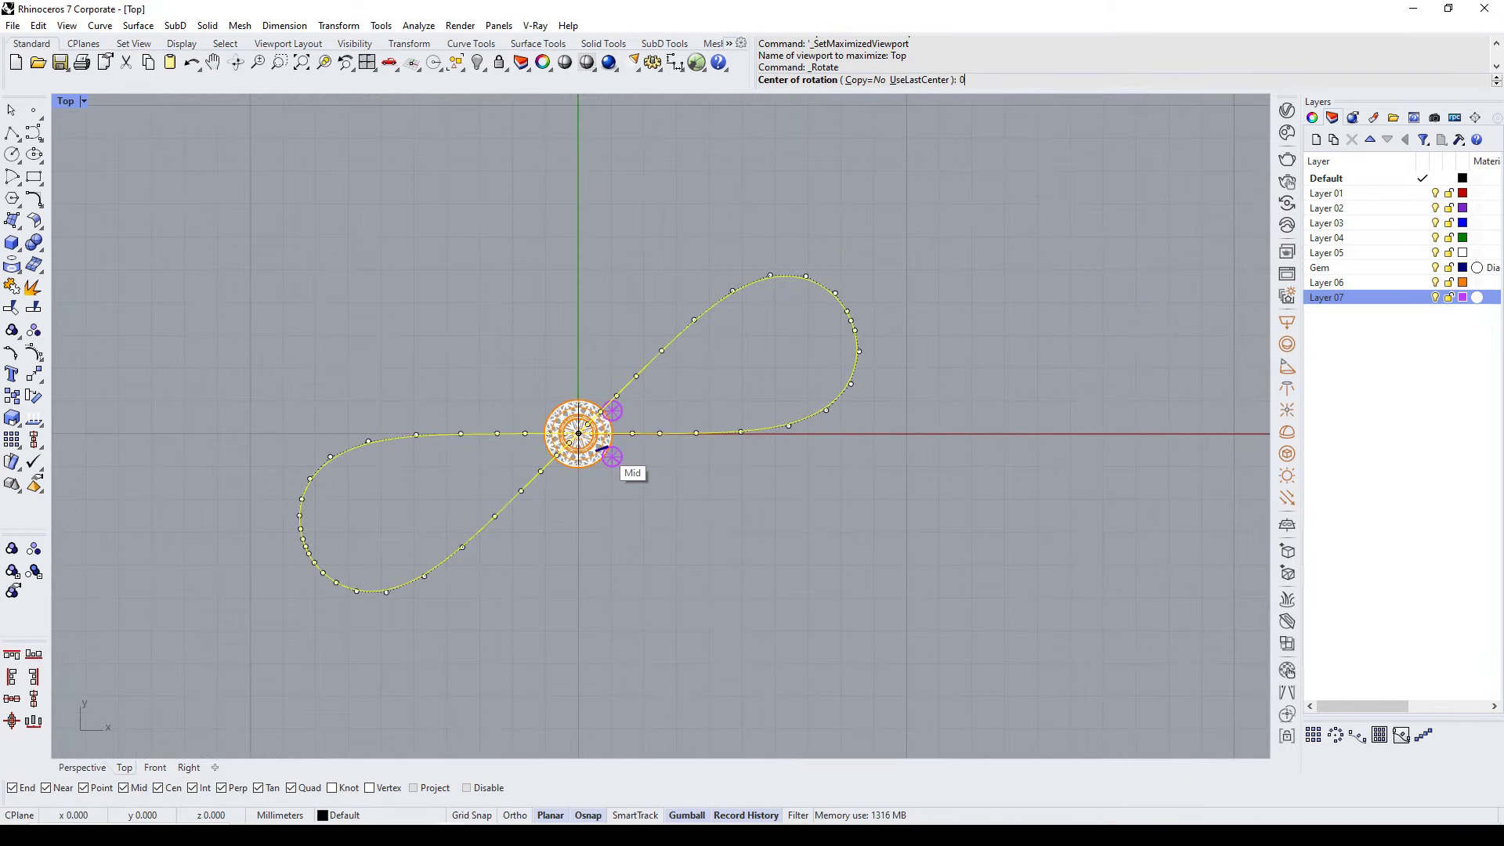
key(Return)
scroll(806, 328, up, 4)
click(880, 318)
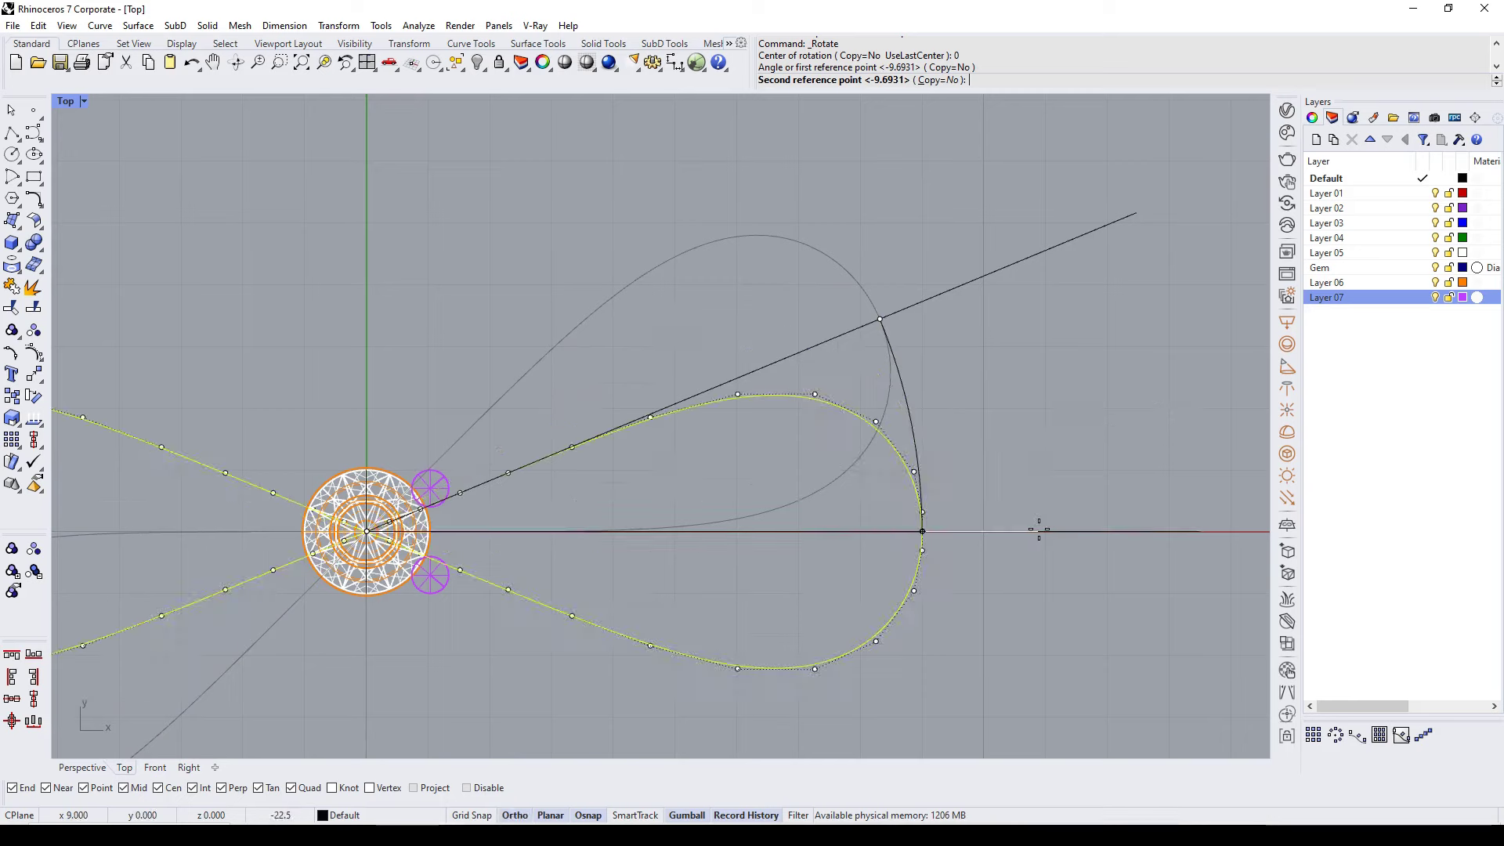
key(Escape)
Step: Rotate the rounded square profile -22.5° about the origin to follow the loop
key(ctrl+F3)
mouse_move(943, 398)
right_down()
mouse_move(784, 369)
mouse_move(694, 304)
right_up()
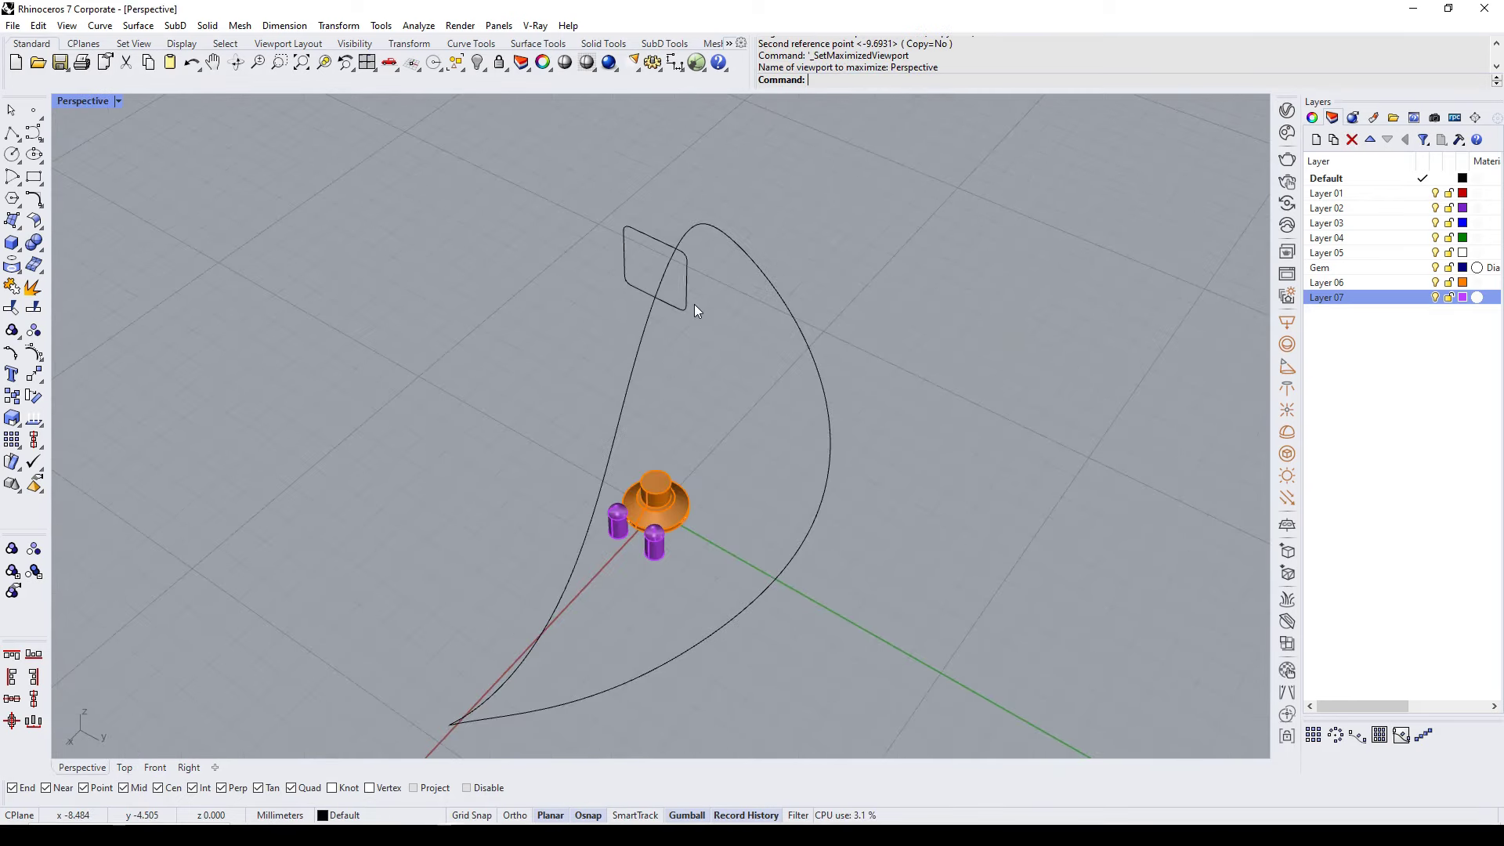
click(692, 303)
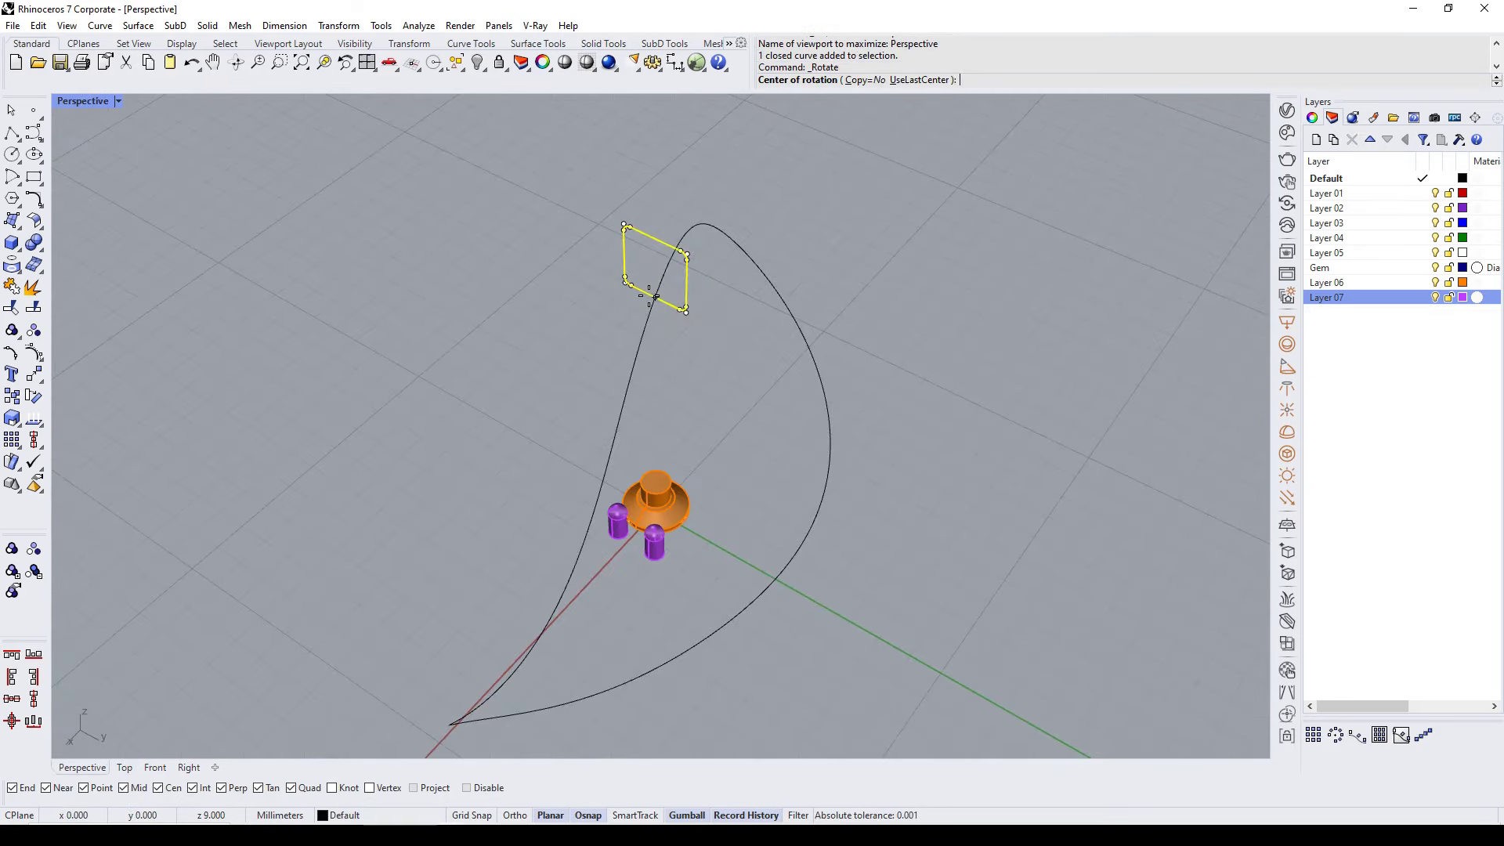
text(0)
key(Return)
key(ctrl+F1)
click(561, 531)
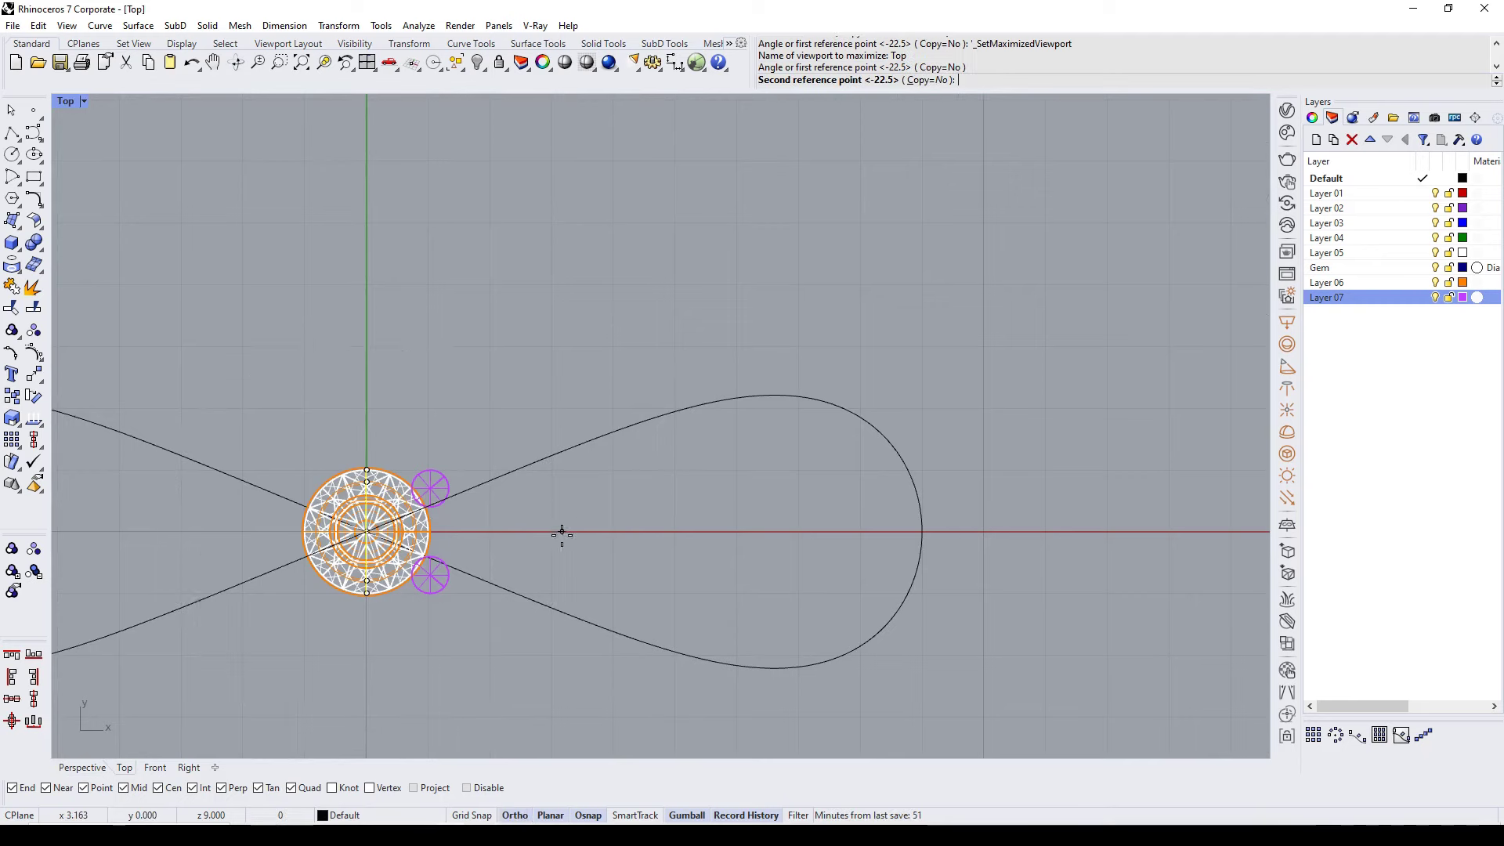
click(528, 464)
key(ctrl+F3)
key(Escape)
mouse_move(666, 414)
right_down()
mouse_move(669, 362)
mouse_move(525, 414)
mouse_move(625, 384)
right_up()
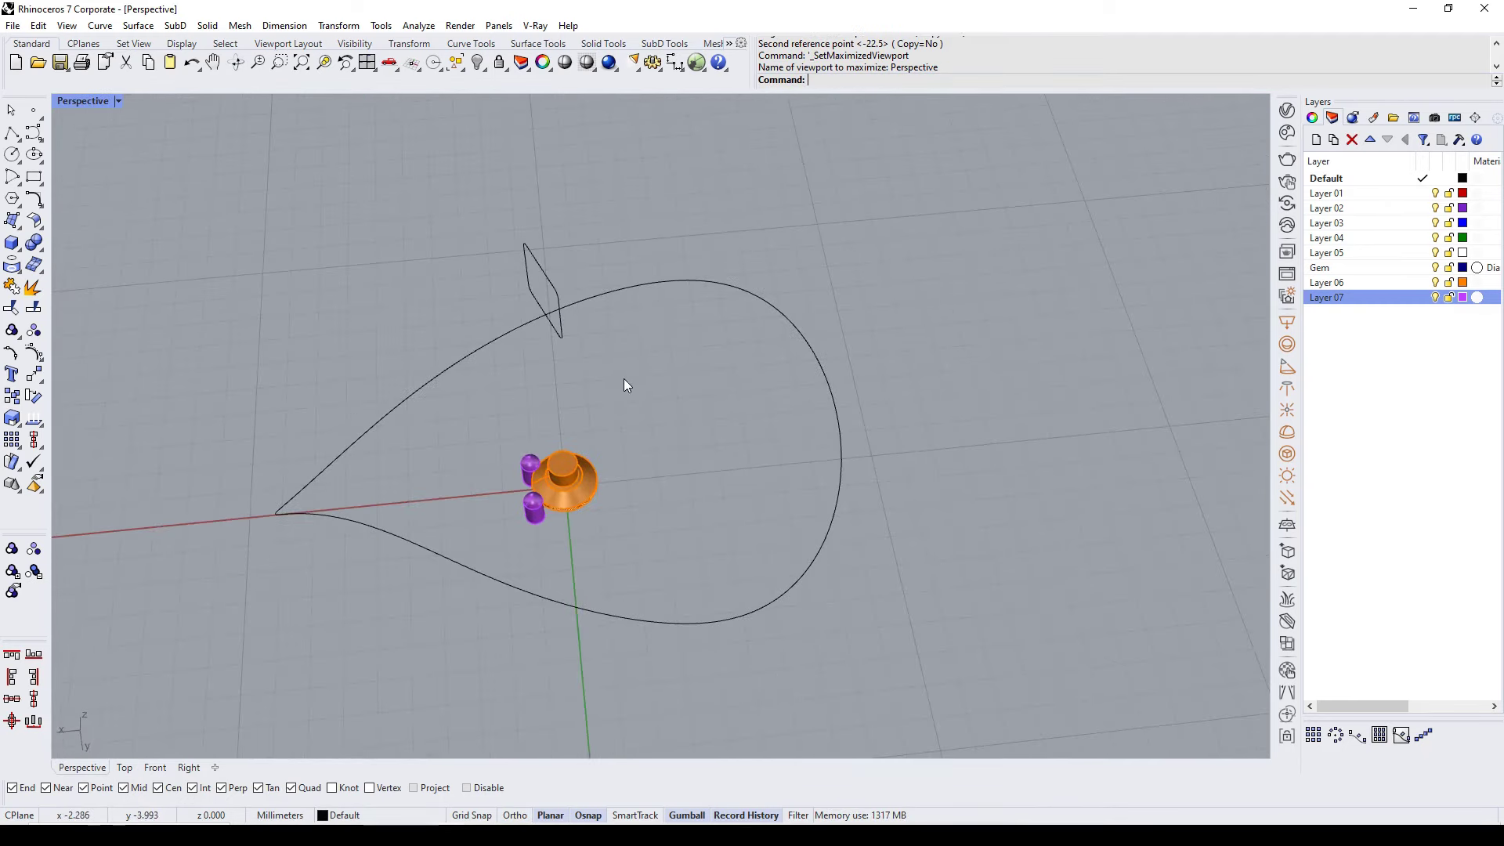
Step: Sweep1 the rounded profile along the twisted loop rail, accepting the seam and rail options
click(15, 286)
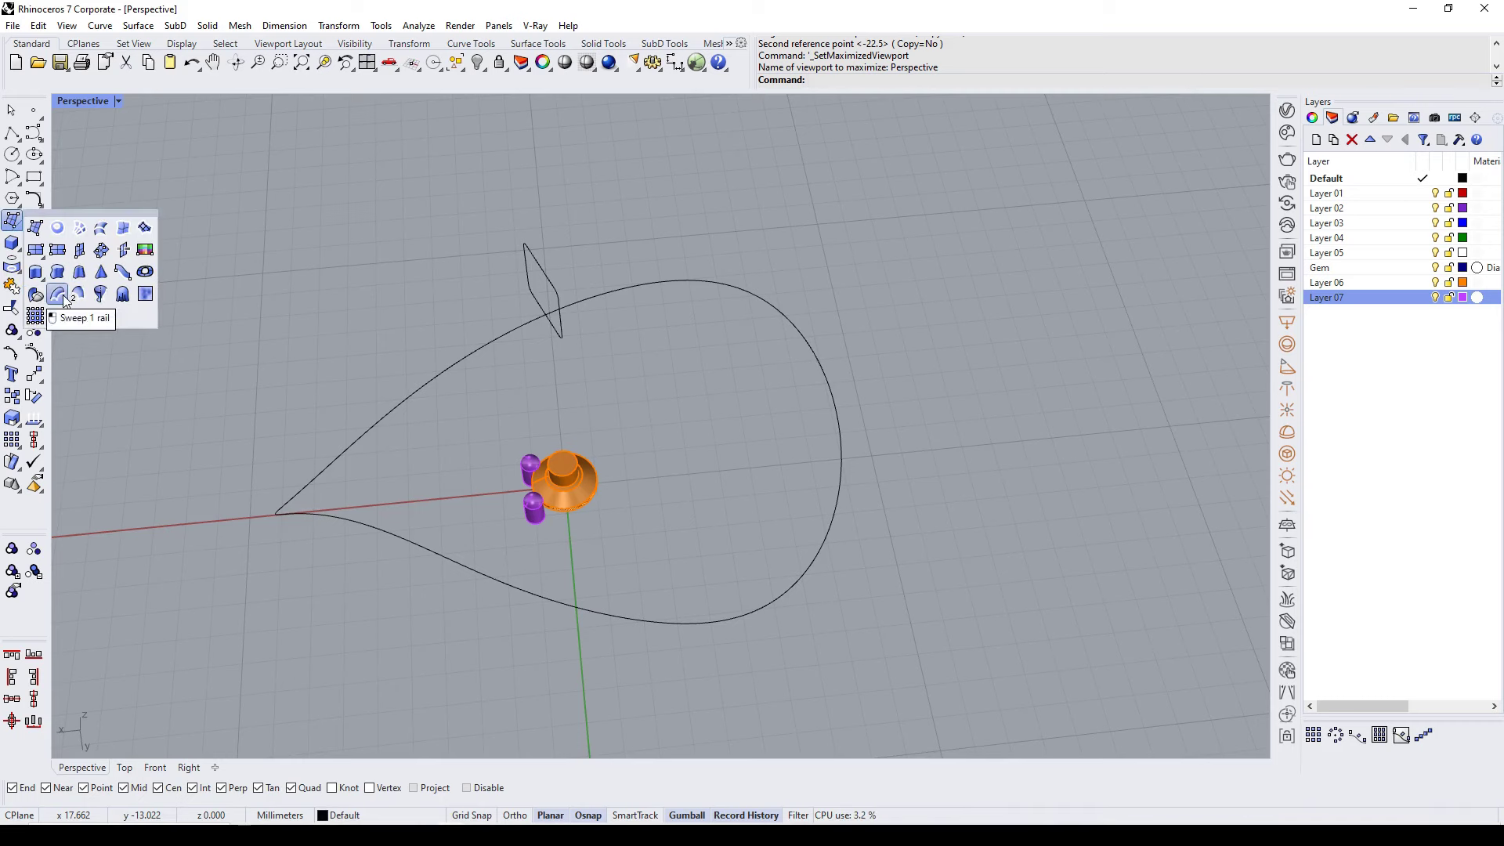
click(83, 293)
click(580, 301)
key(Return)
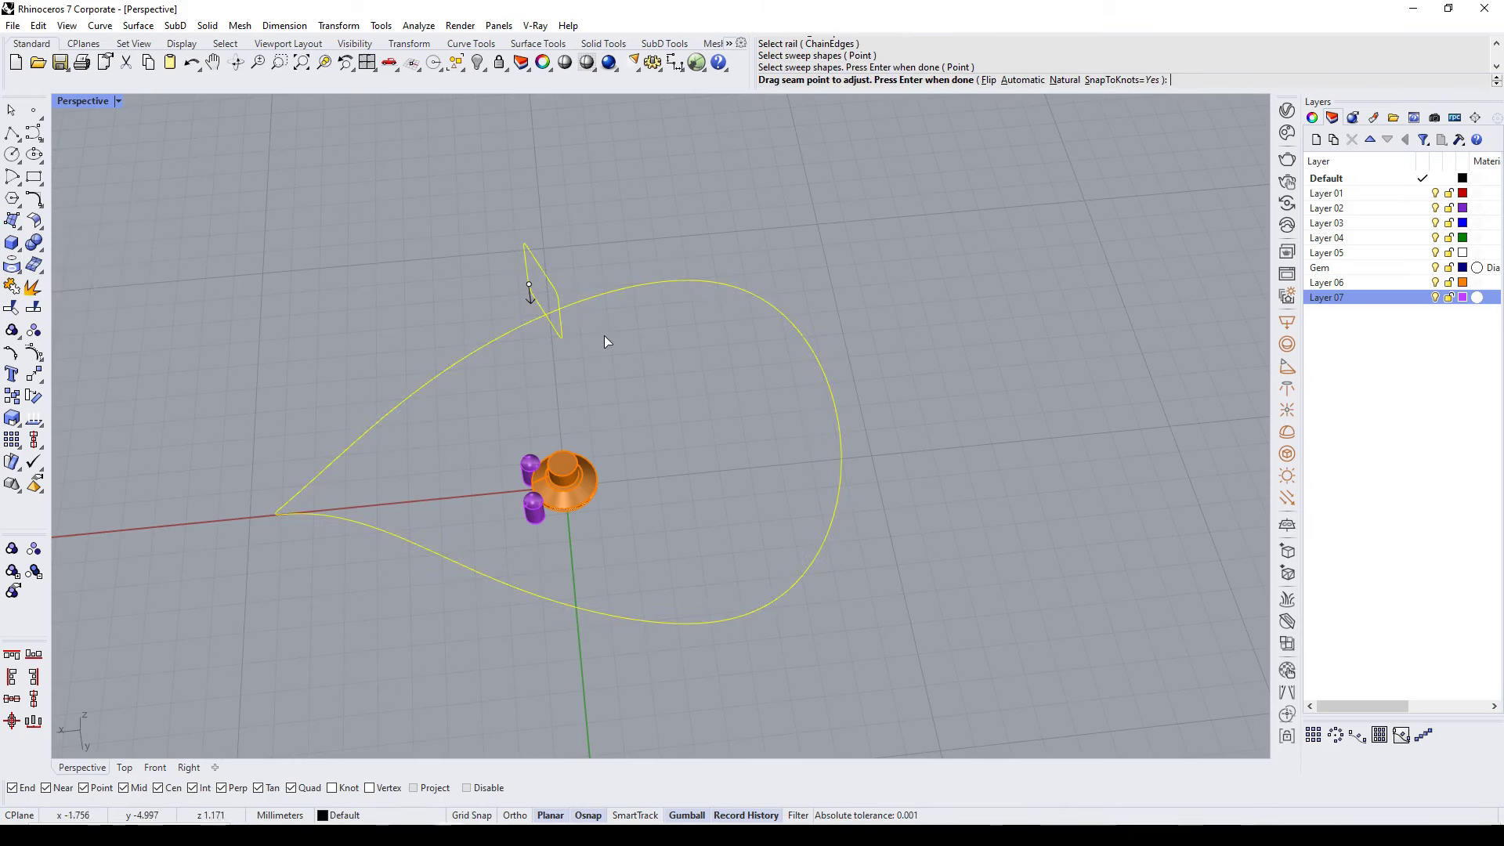
key(Return)
right_drag(609, 331, 673, 438)
scroll(752, 407, down, 3)
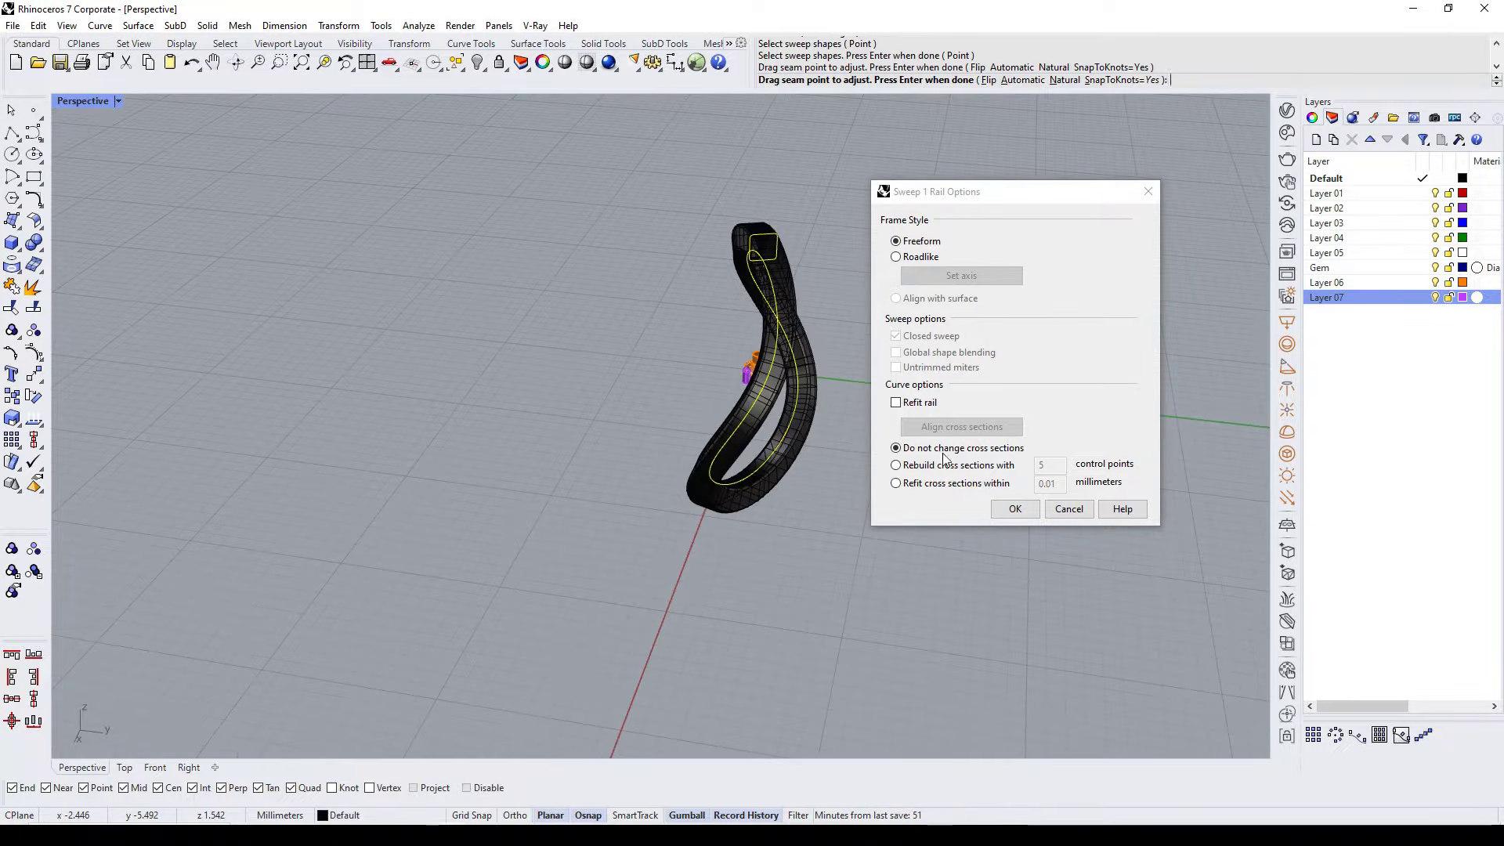
click(1016, 509)
scroll(633, 191, up, 3)
mouse_move(633, 192)
right_down()
mouse_move(640, 177)
mouse_move(537, 360)
mouse_move(377, 218)
mouse_move(524, 288)
mouse_move(680, 275)
mouse_move(693, 243)
mouse_move(667, 249)
right_up()
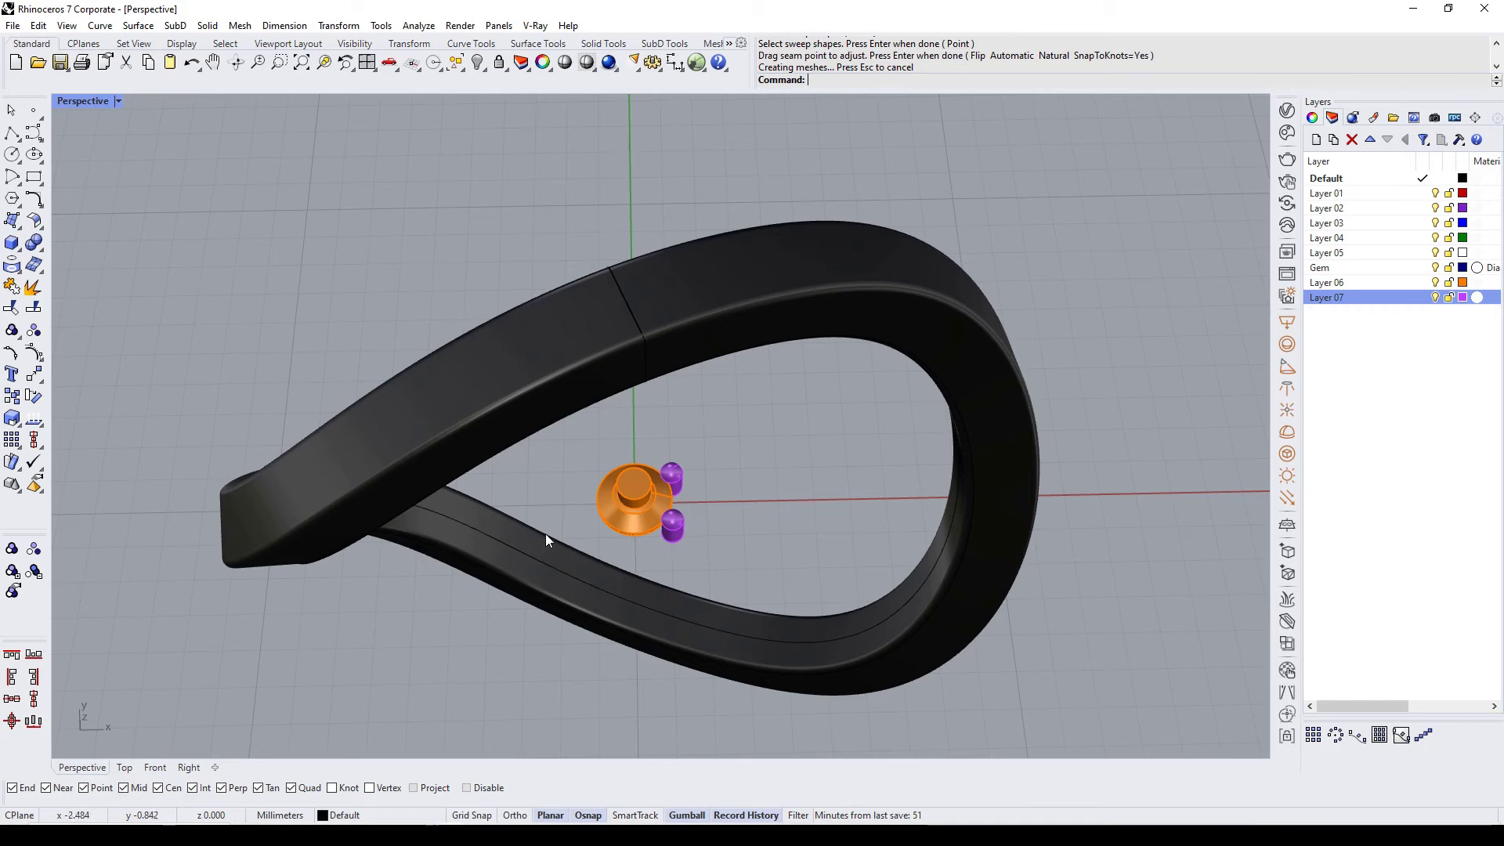
Step: Select the gem setting with its prongs, then set the viewport to shaded display
scroll(641, 478, up, 3)
click(641, 478)
drag(595, 447, 551, 524)
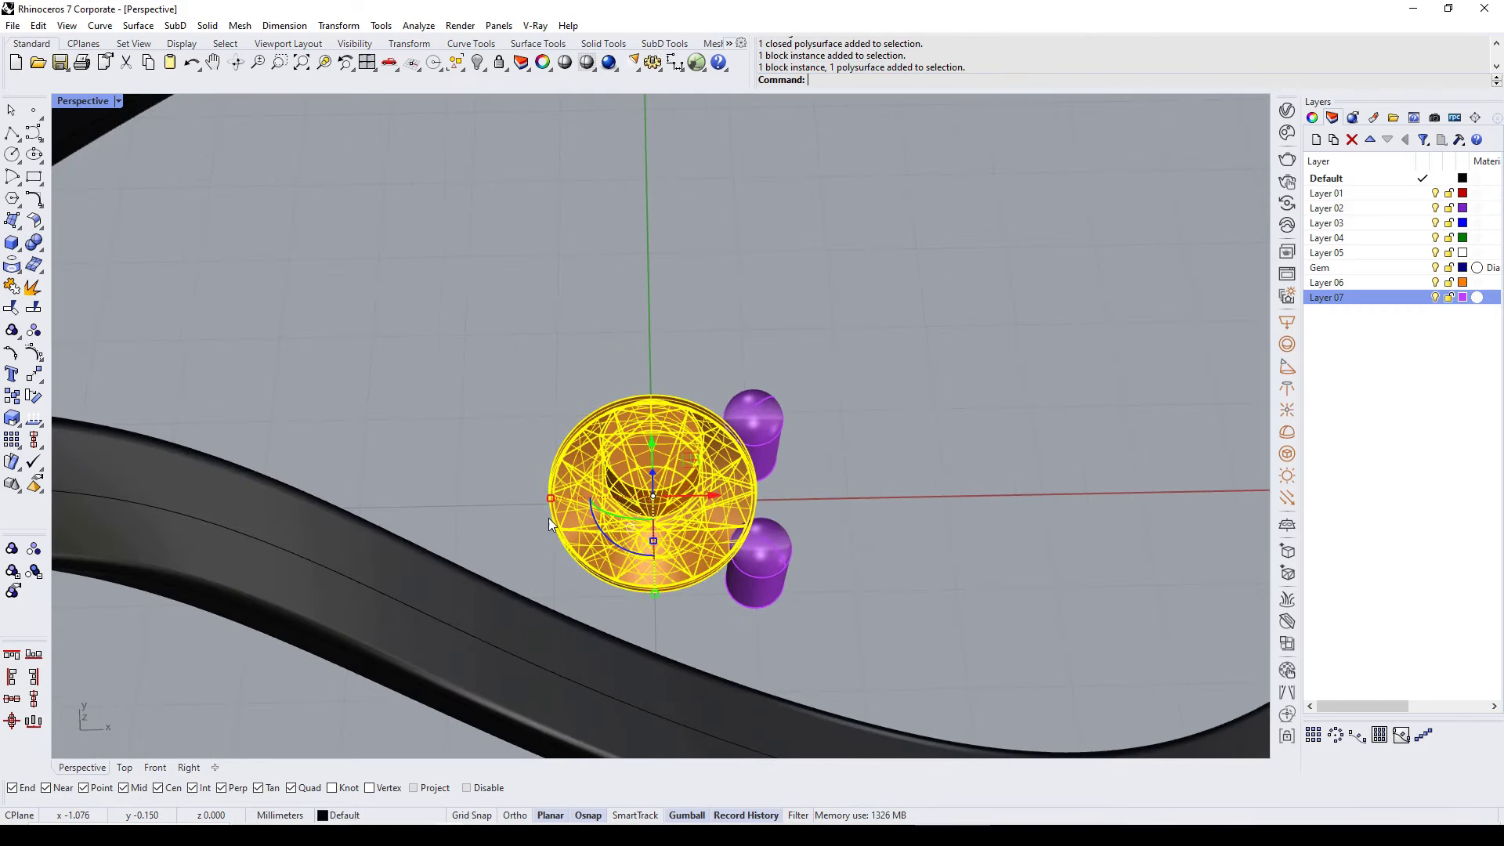
scroll(562, 517, down, 5)
key(ctrl+alt+w)
key(ctrl+alt+s)
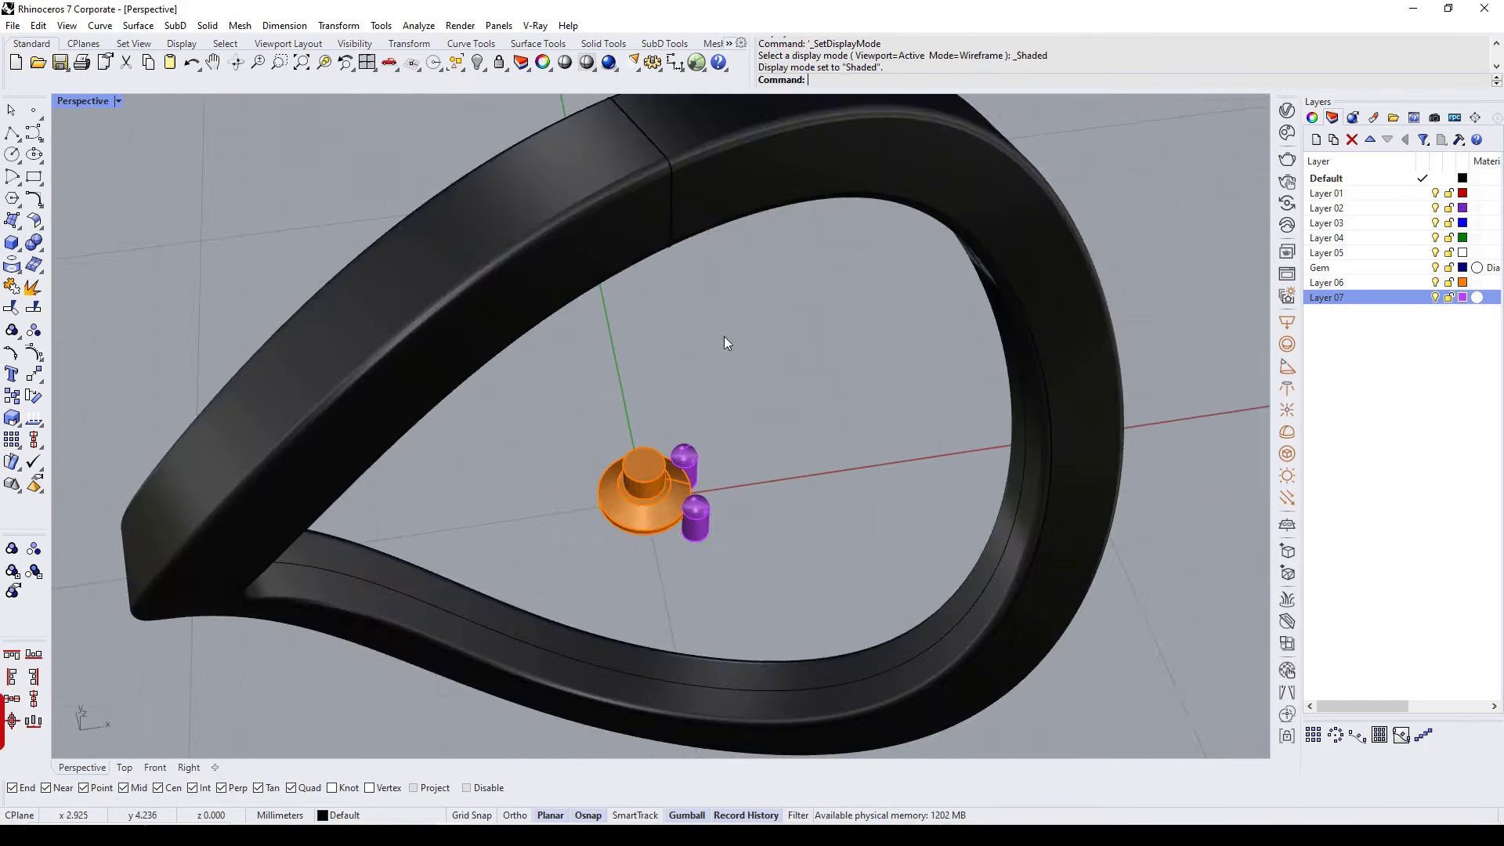
Step: Extract a lengthwise isocurve along the band's top face and pick the gem setting to array
click(20, 273)
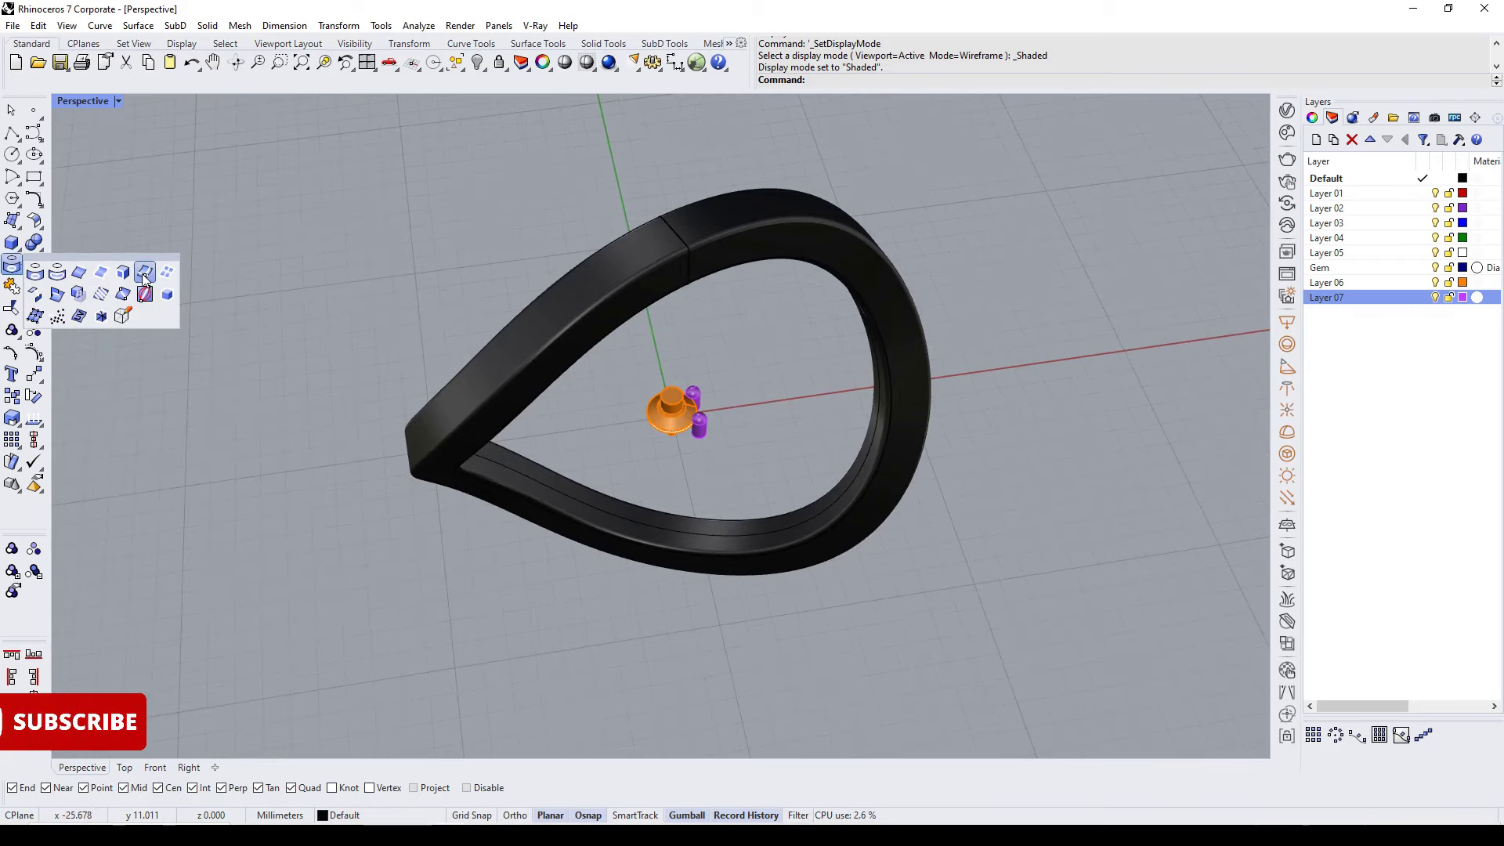
click(145, 274)
scroll(689, 228, up, 3)
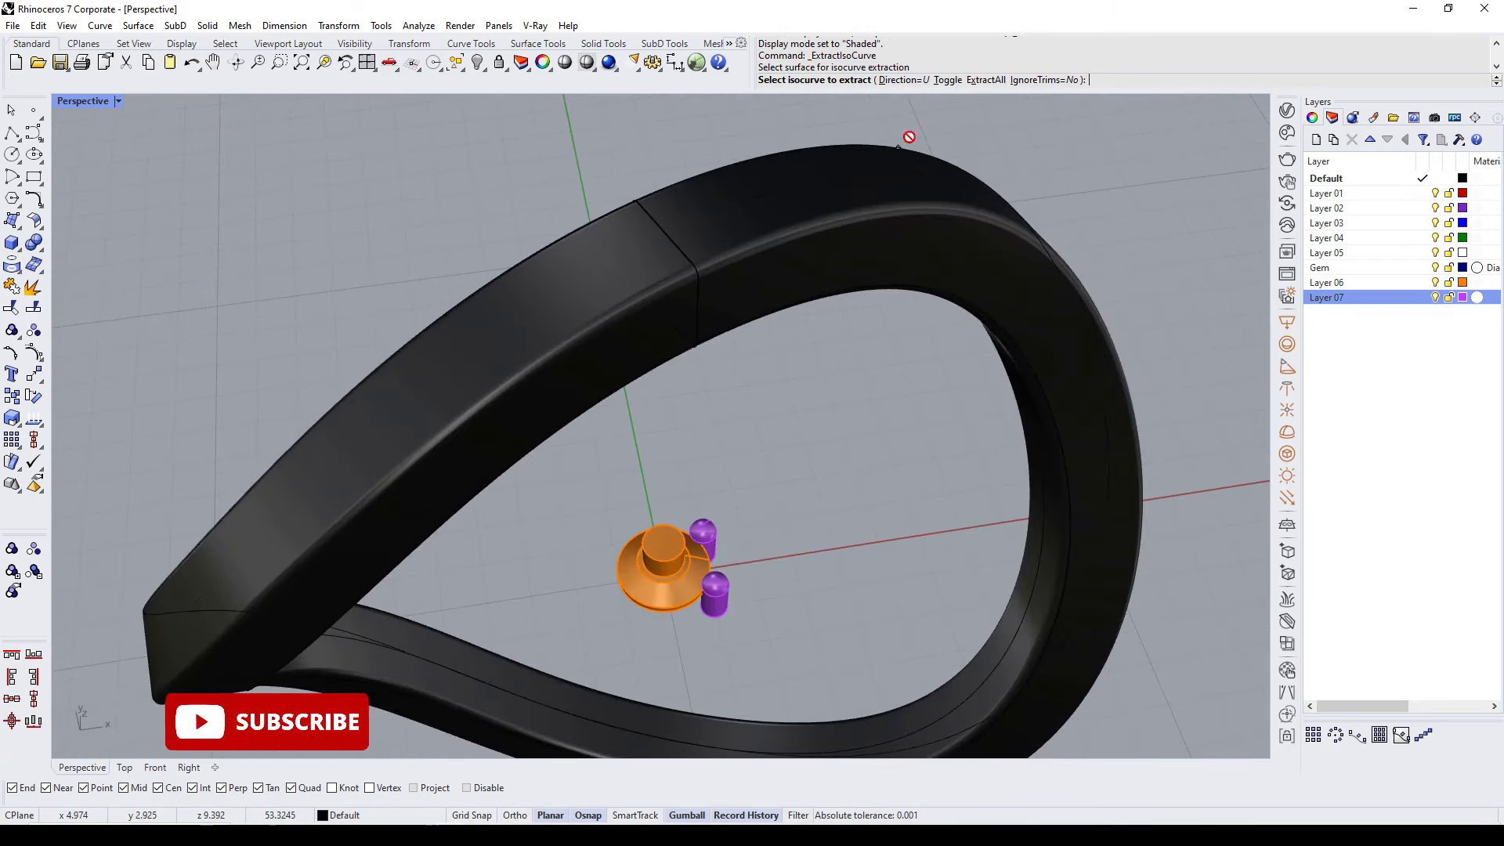
click(705, 245)
key(Return)
mouse_move(705, 245)
right_down()
mouse_move(705, 373)
mouse_move(660, 379)
mouse_move(684, 374)
right_up()
key(Escape)
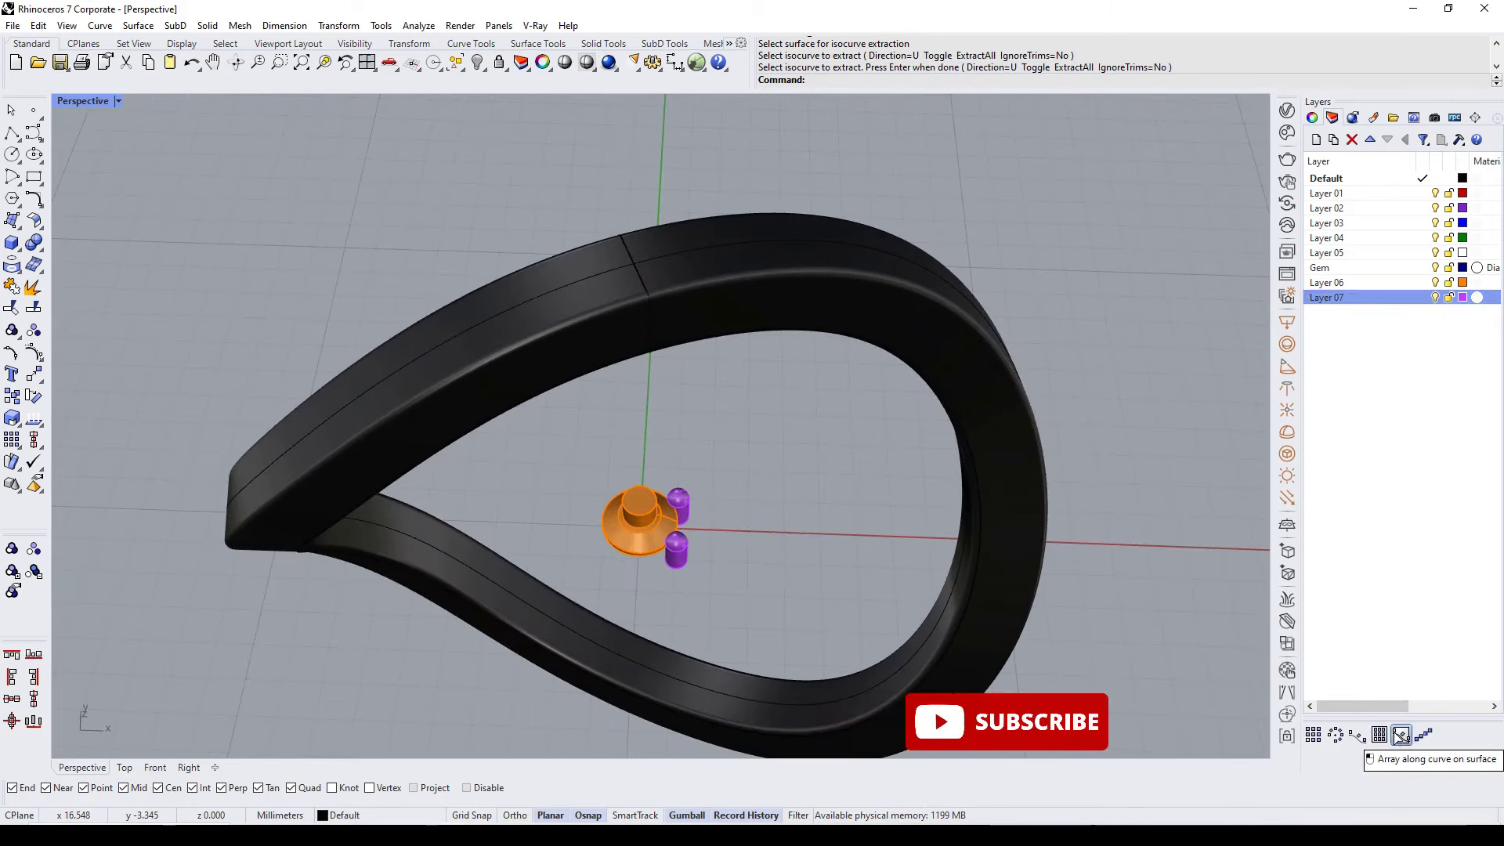
click(1400, 735)
click(643, 528)
Step: Pick the band as the array target surface, then cancel the array
scroll(642, 528, up, 5)
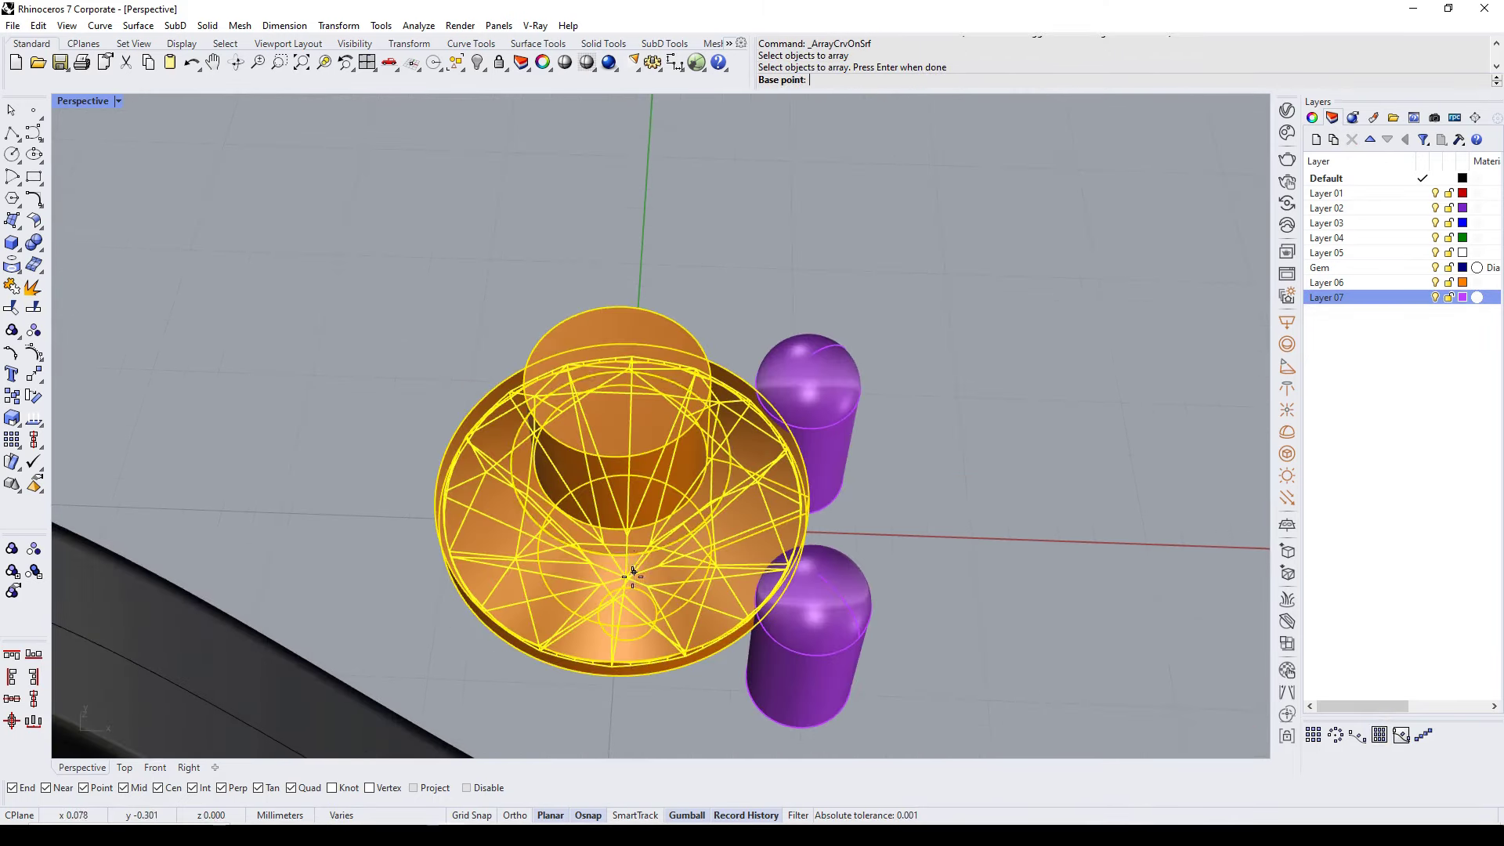
mouse_move(633, 574)
right_down()
mouse_move(624, 629)
mouse_move(683, 613)
mouse_move(709, 387)
mouse_move(647, 489)
right_up()
key(ctrl+alt+w)
scroll(694, 603, down, 5)
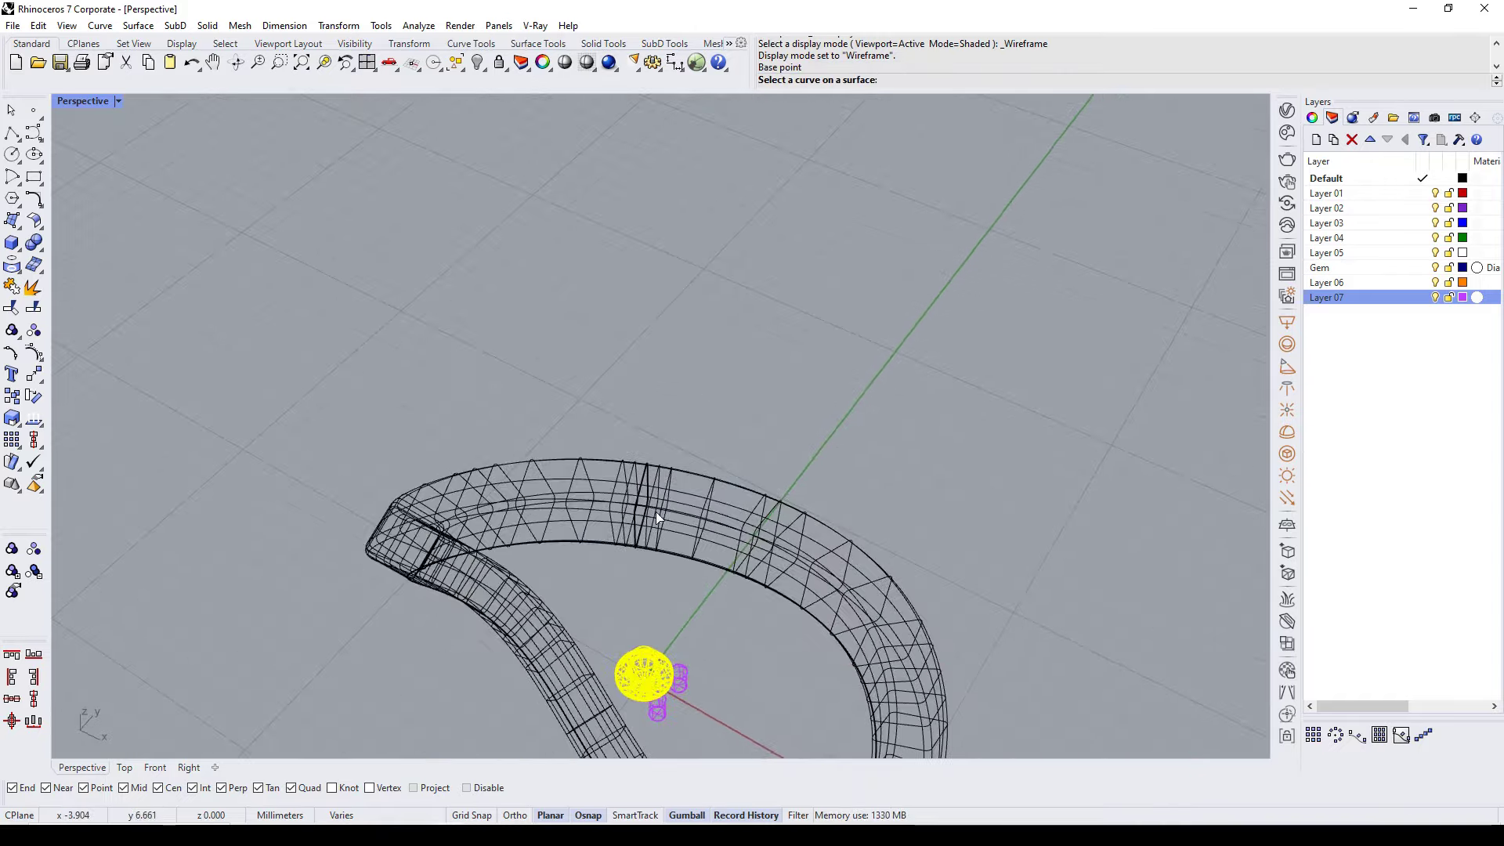
key(ctrl+alt+s)
scroll(647, 489, up, 3)
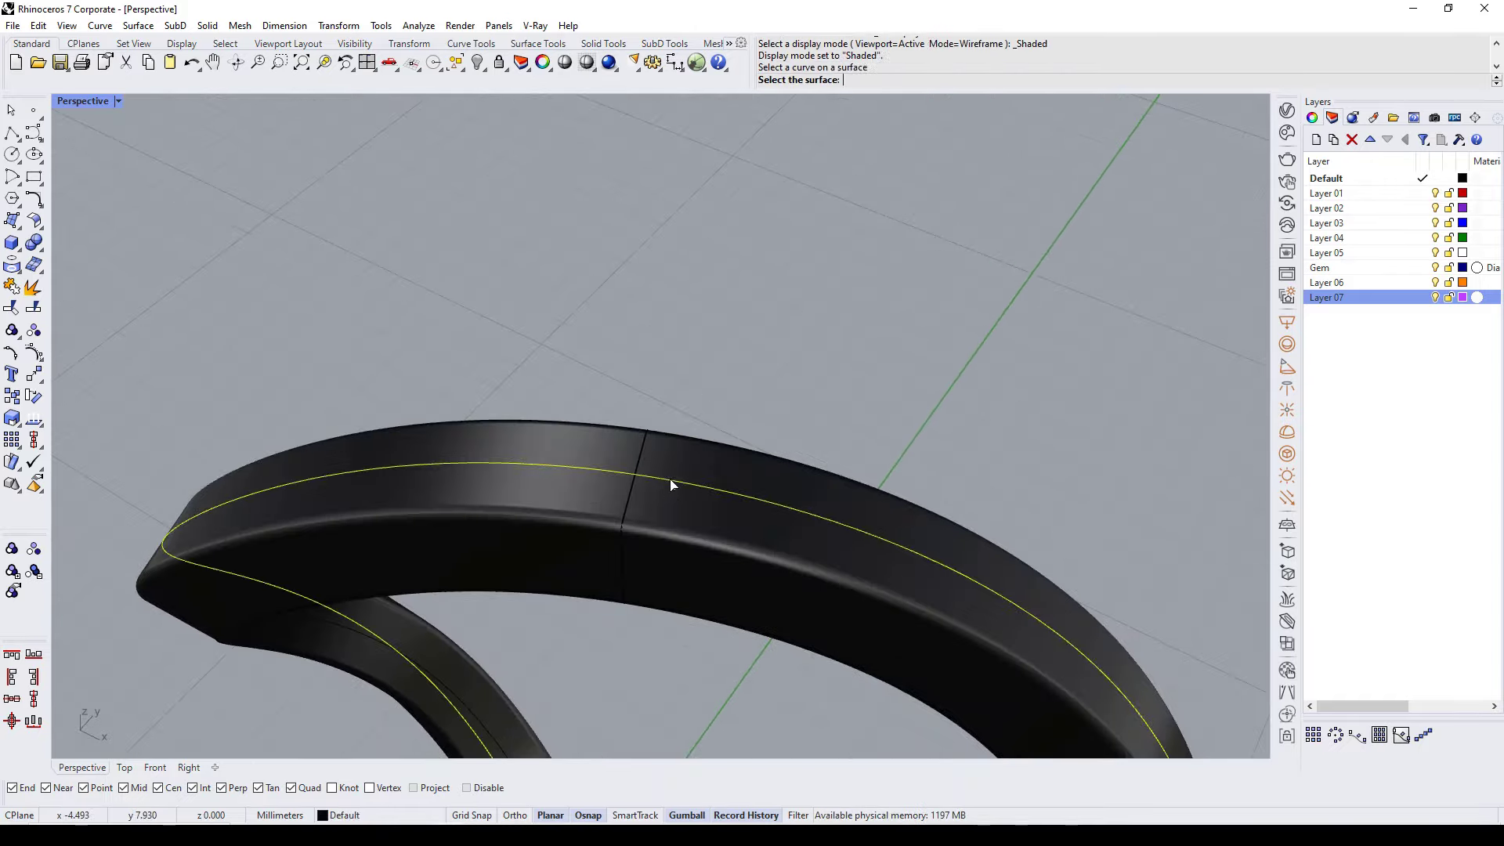
click(662, 507)
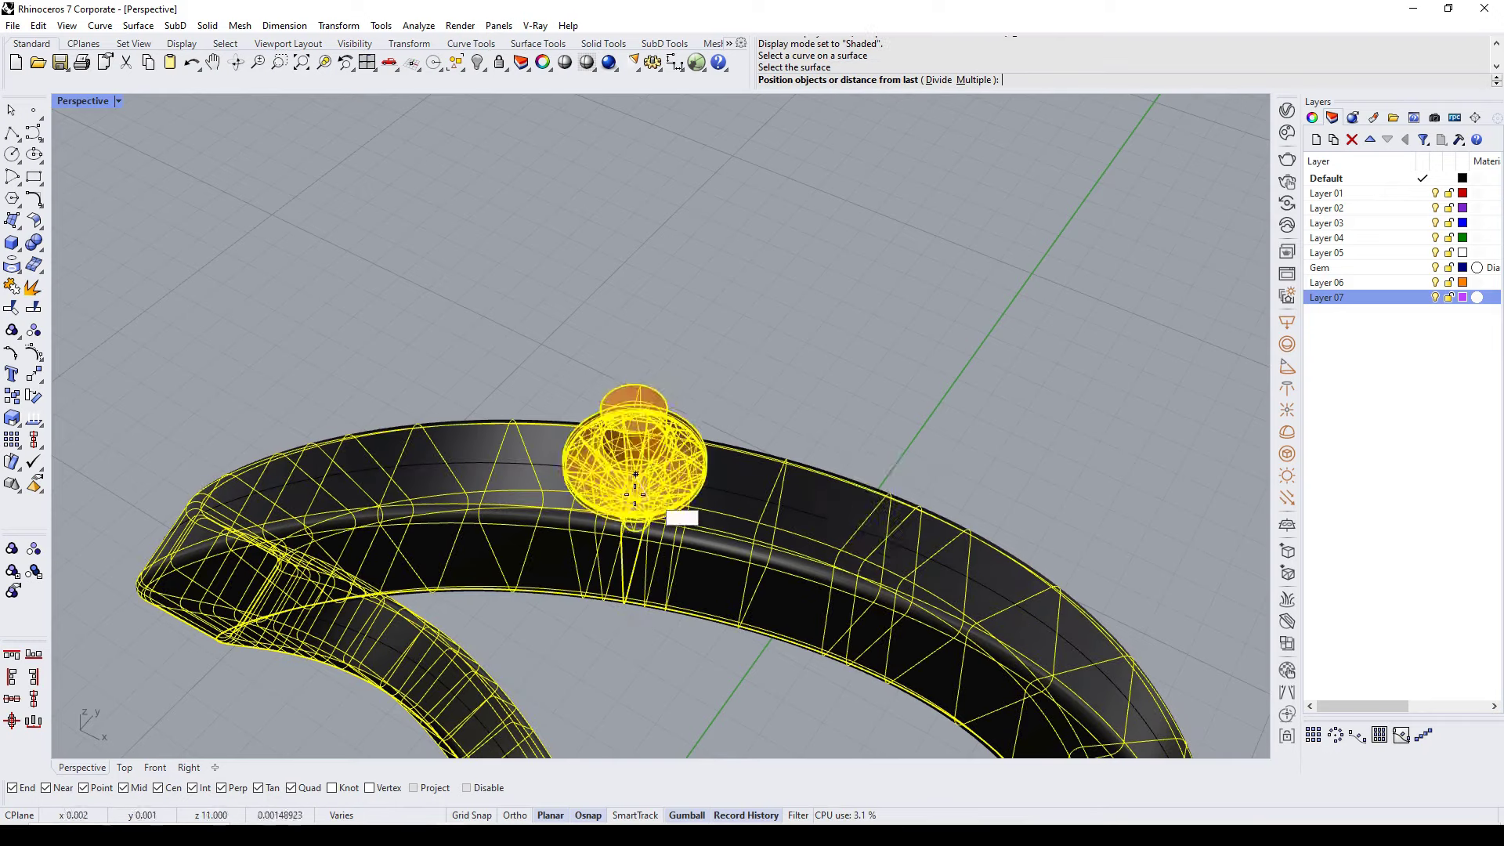
key(Escape)
Step: Measure the extracted band curve with Analyze > Length: 72.213 mm
right_drag(773, 467, 708, 460)
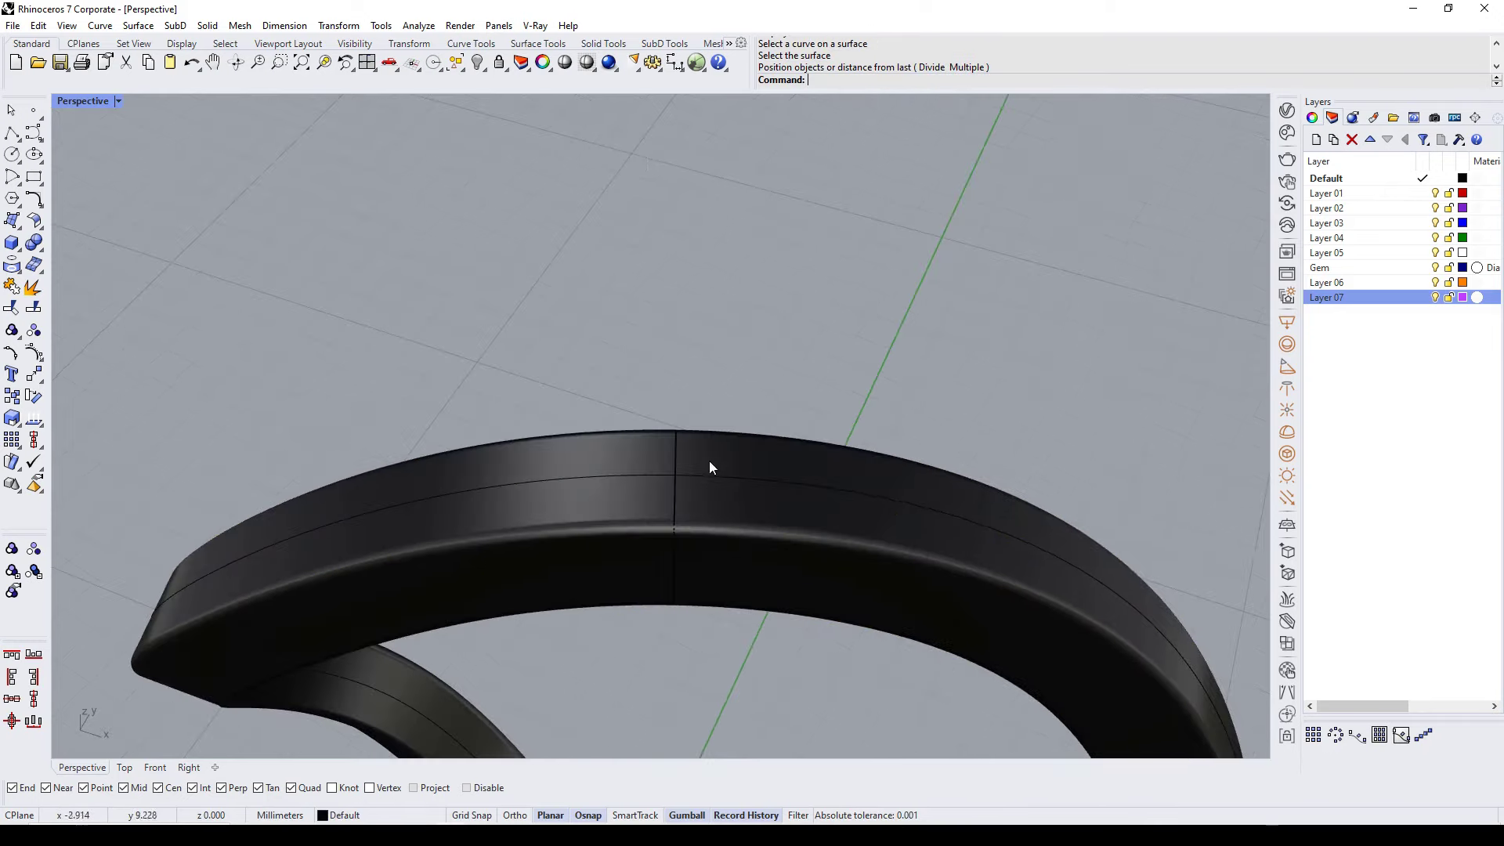
click(418, 25)
click(458, 159)
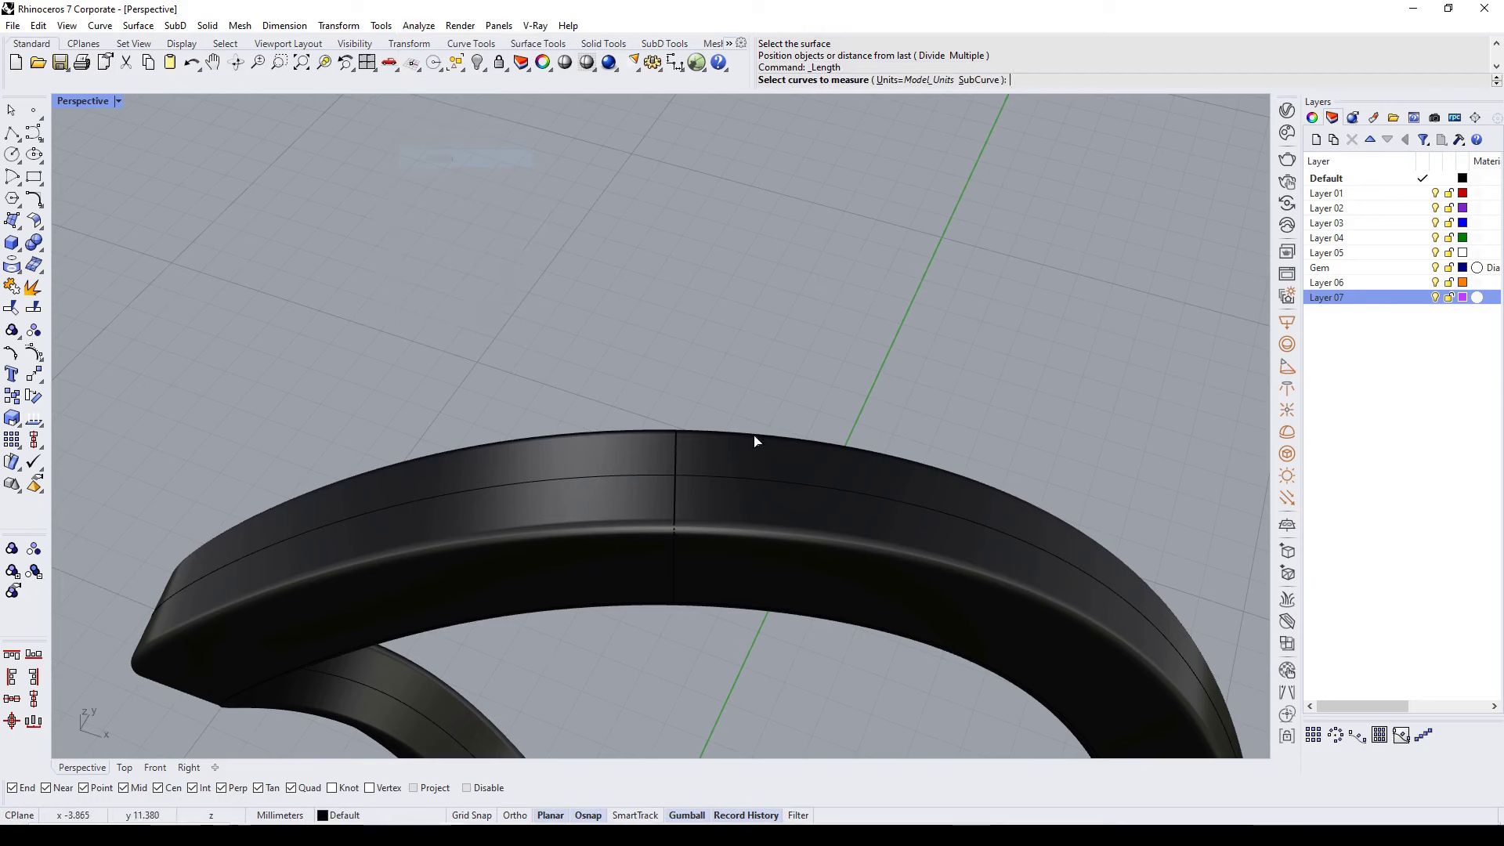
click(786, 483)
key(Return)
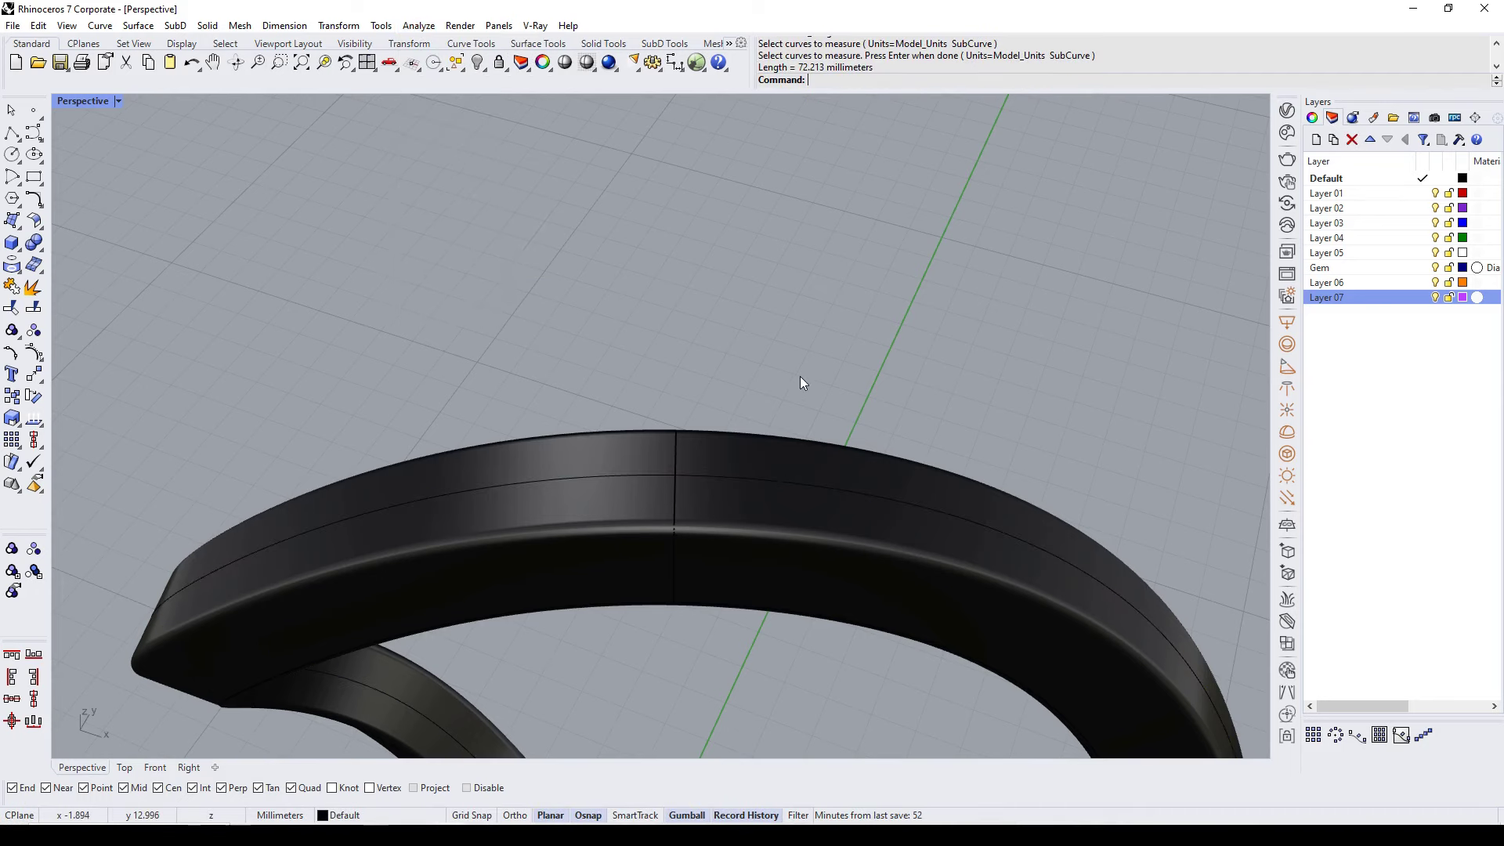
Step: Compute 72.2 ÷ 2 = 36.1 in Calculator, then return to the model in wireframe
key(alt+Tab)
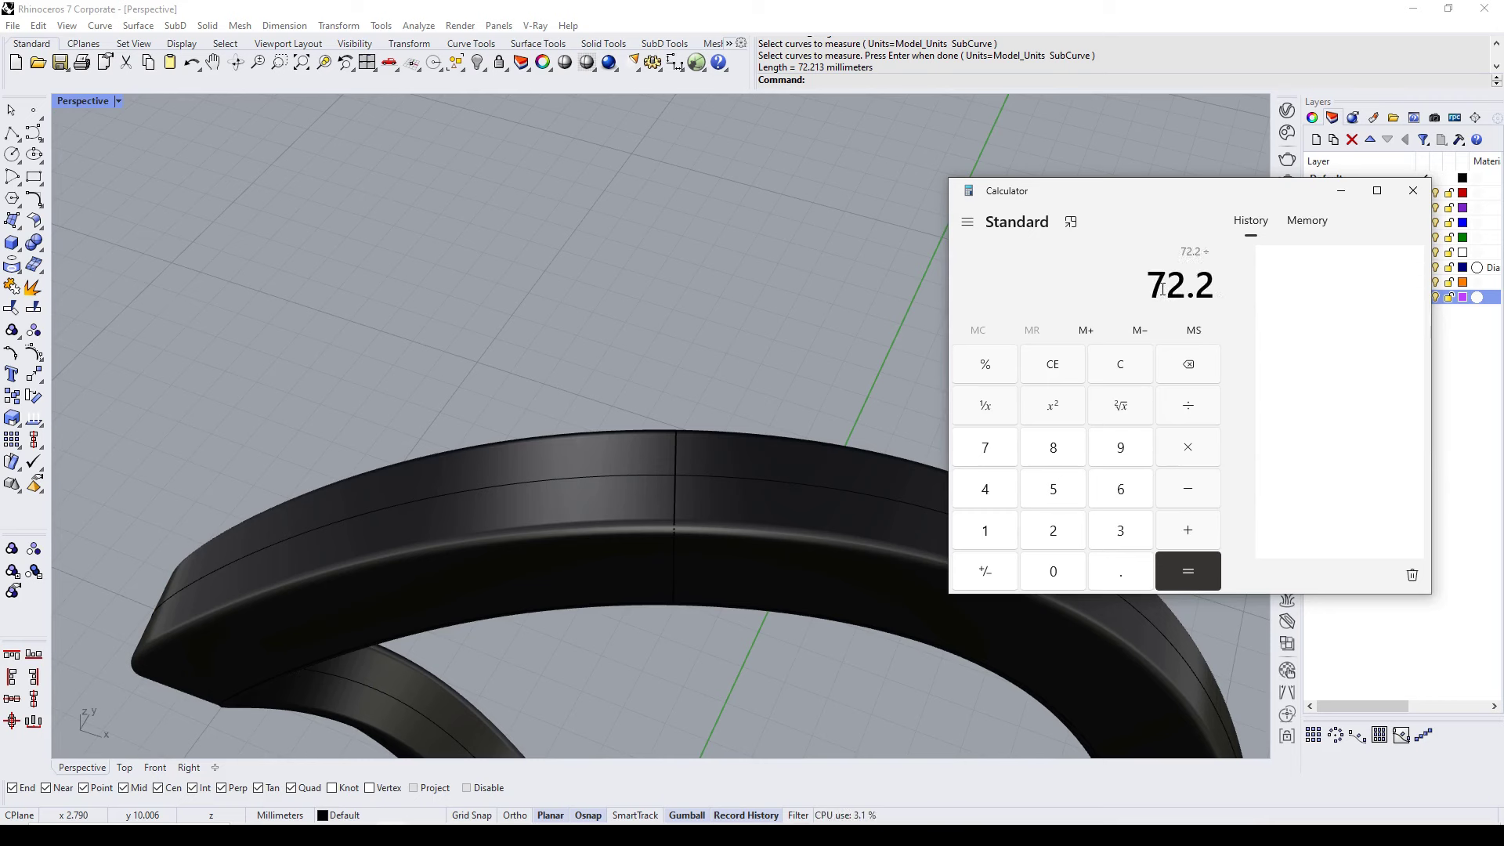
click(779, 278)
scroll(675, 354, down, 5)
scroll(674, 501, up, 5)
key(ctrl+alt+w)
Step: Dimension across the gem's girdle in the maximized Top view, reading 2.00 mm
right_drag(671, 502, 653, 480)
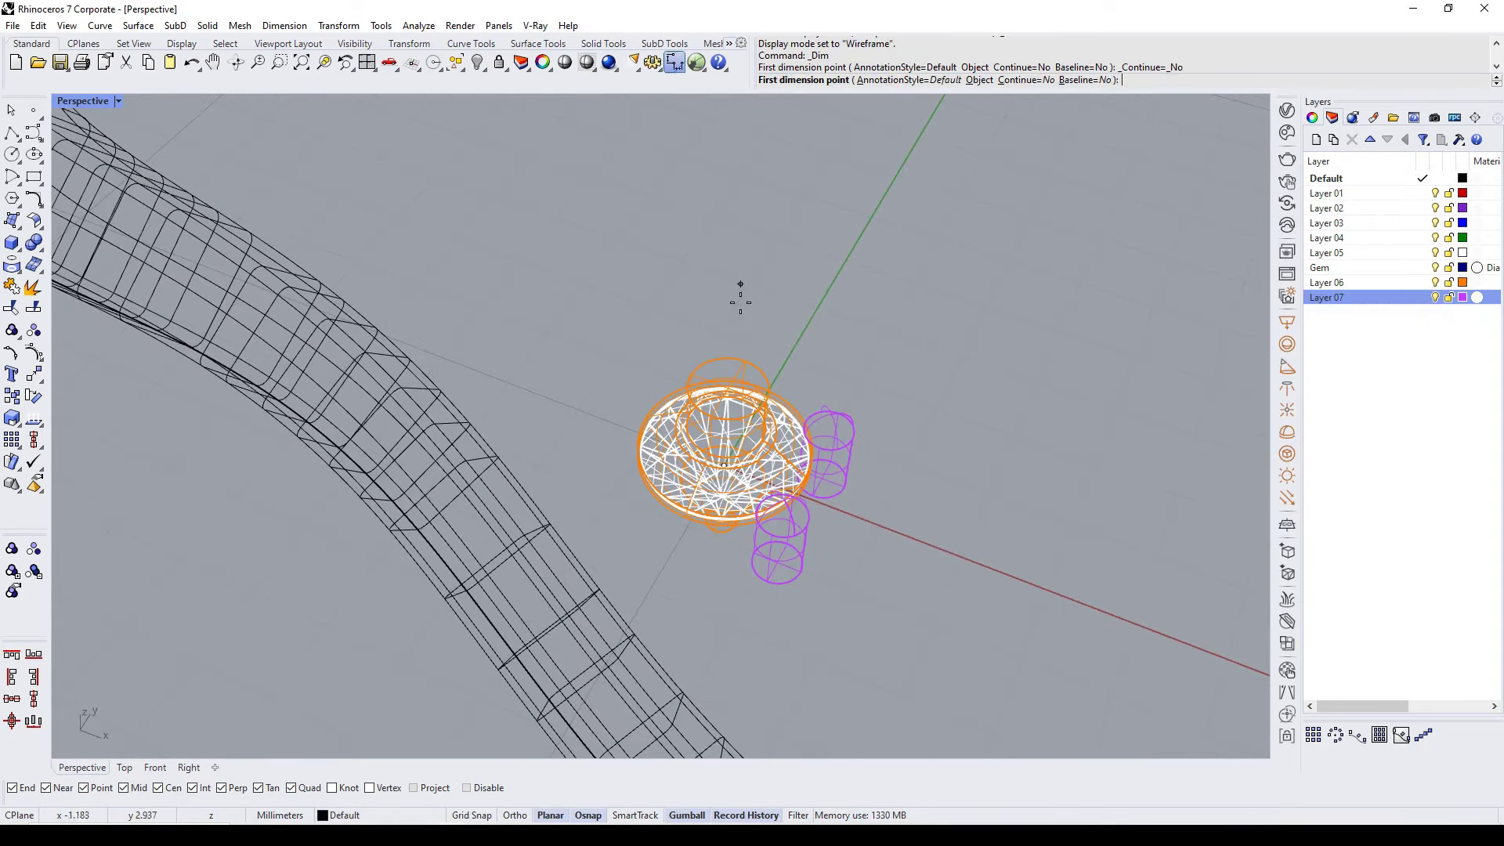
key(ctrl+F1)
scroll(369, 549, up, 3)
scroll(486, 560, up, 3)
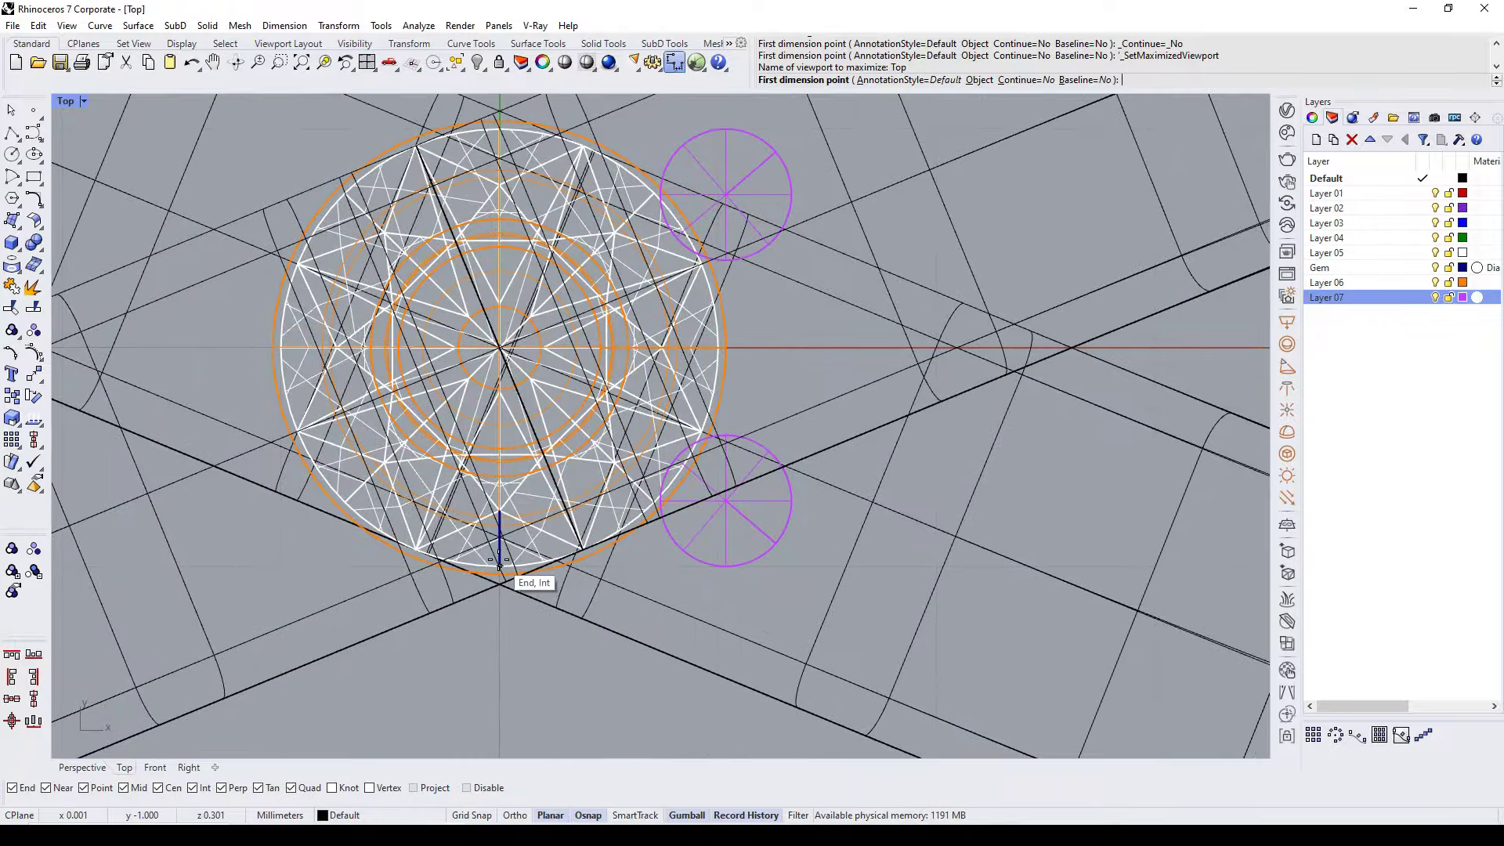
click(499, 127)
scroll(705, 329, down, 5)
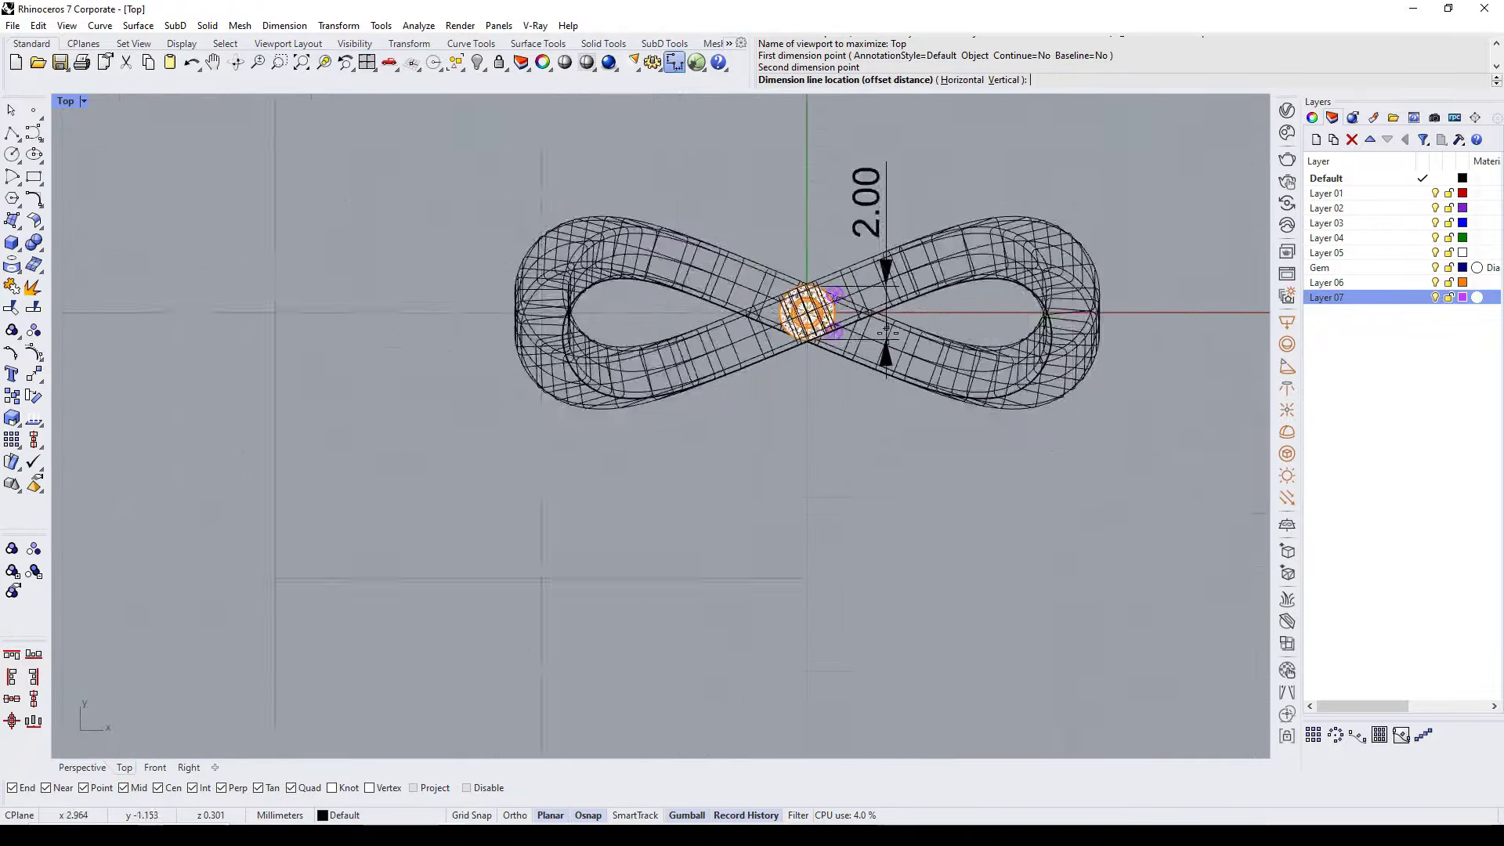
Step: Return to the shaded Perspective view turned toward the ring and gem
key(ctrl+F4)
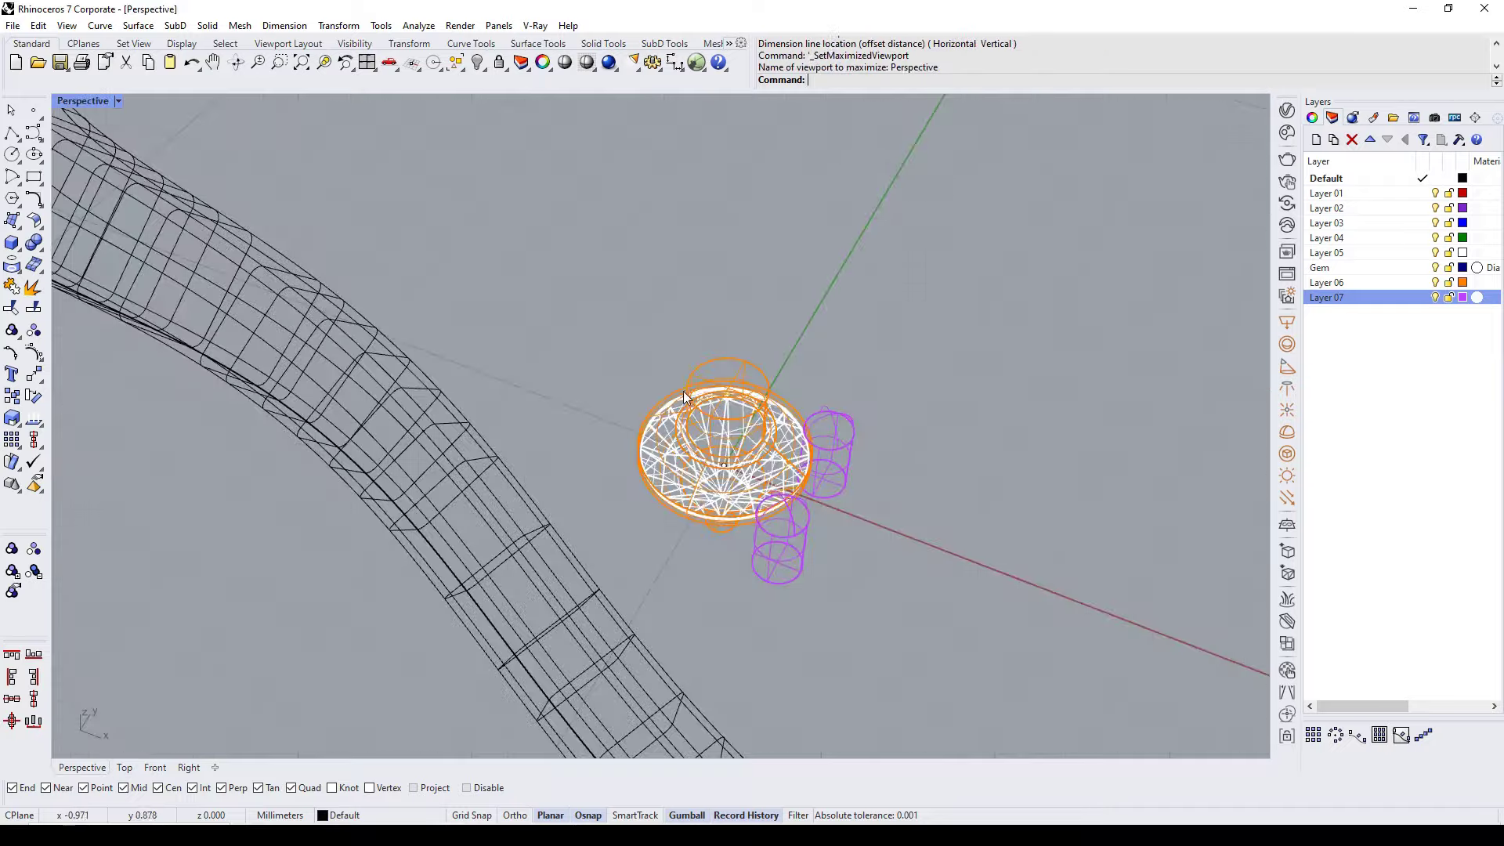
scroll(700, 412, down, 3)
key(ctrl+alt+s)
scroll(784, 313, down, 2)
scroll(867, 218, up, 3)
right_drag(867, 218, 719, 330)
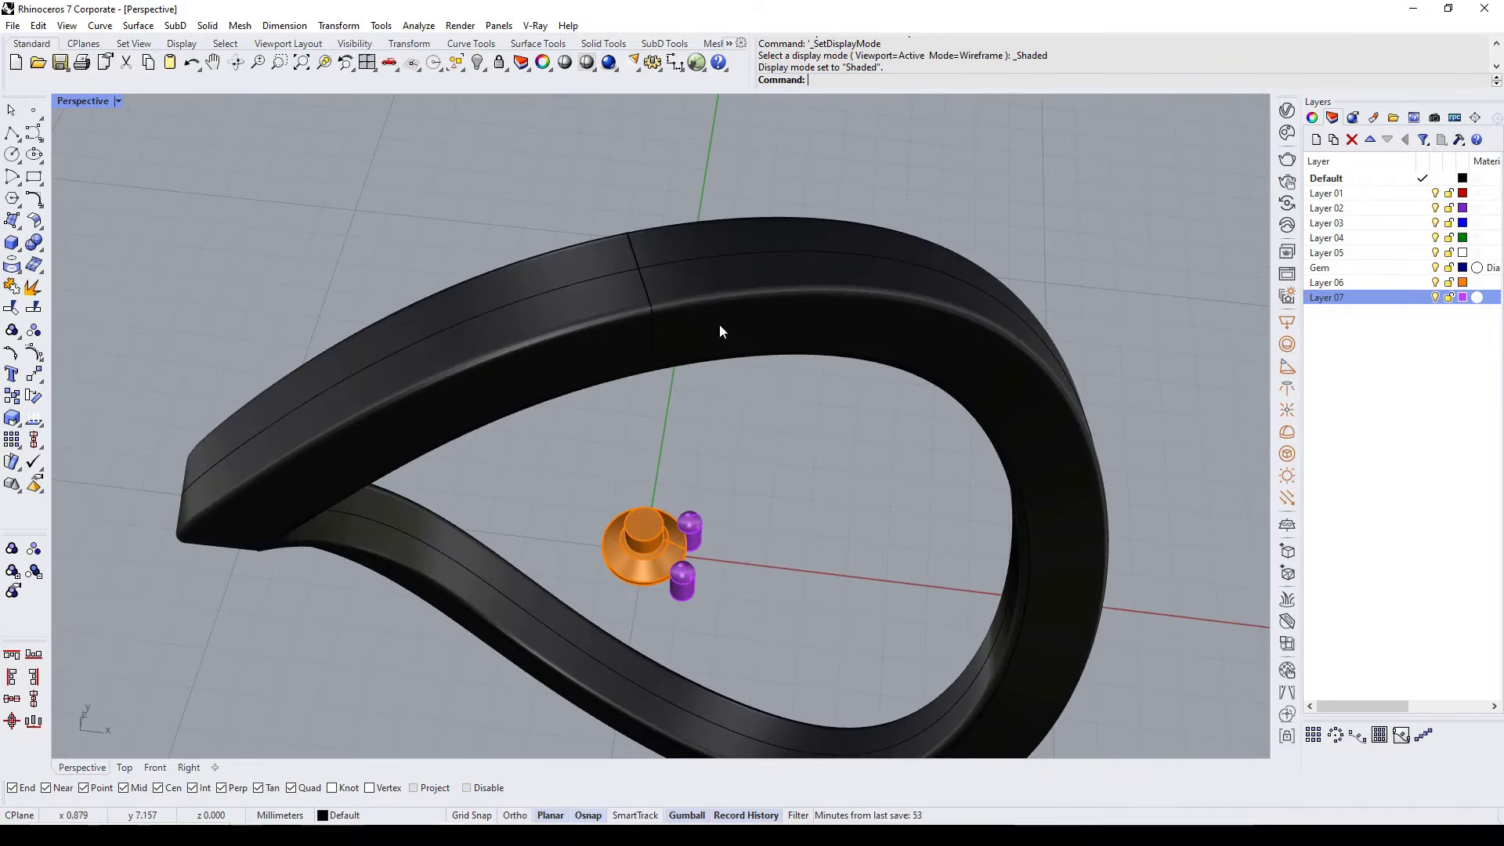
key(alt+Tab)
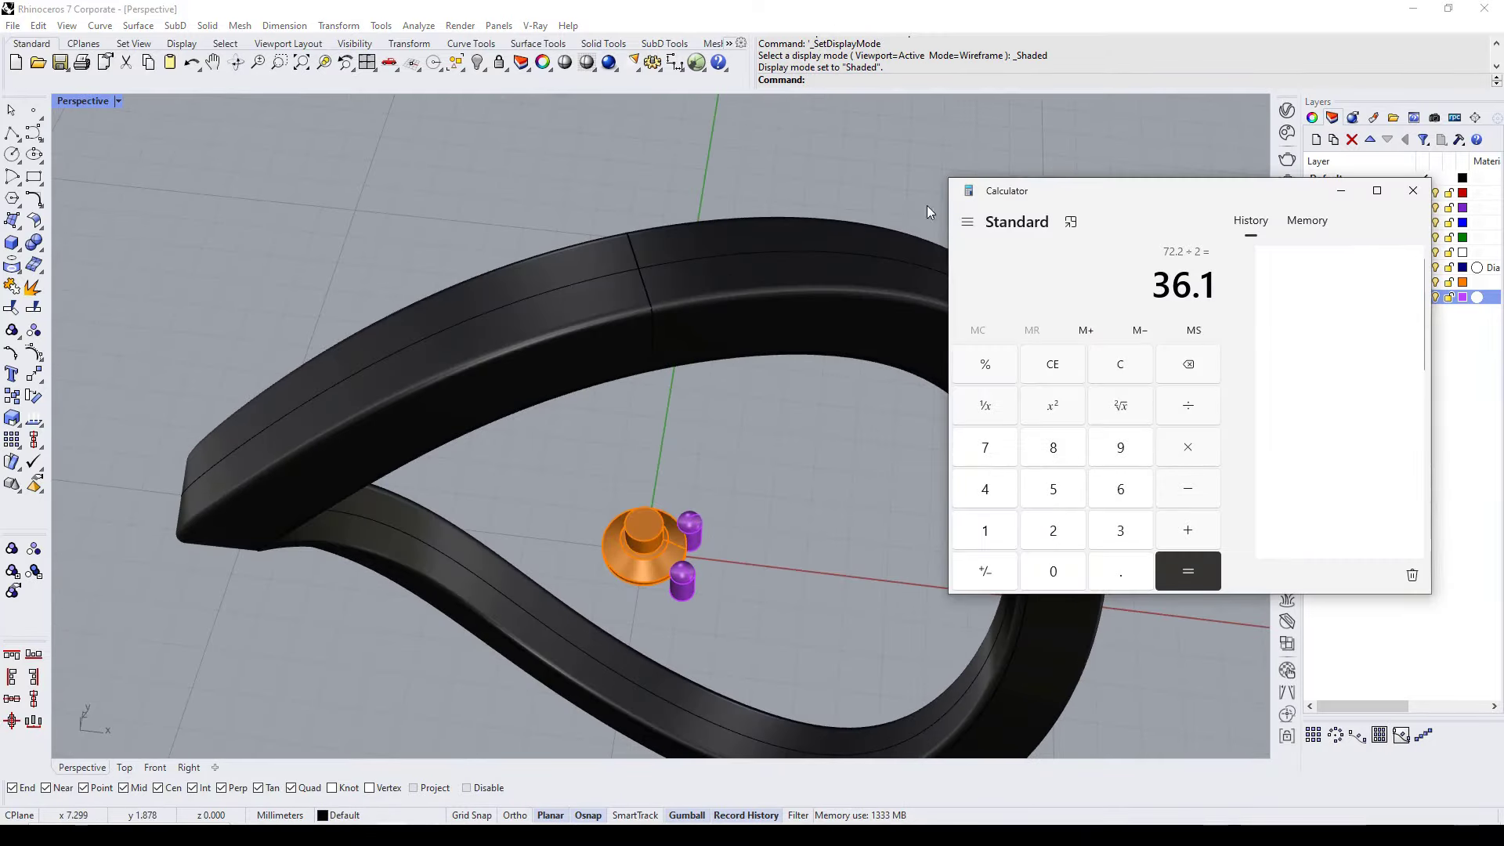
key(alt+Tab)
Step: Confirm the gem setting as the object to array along the band
scroll(654, 550, up, 4)
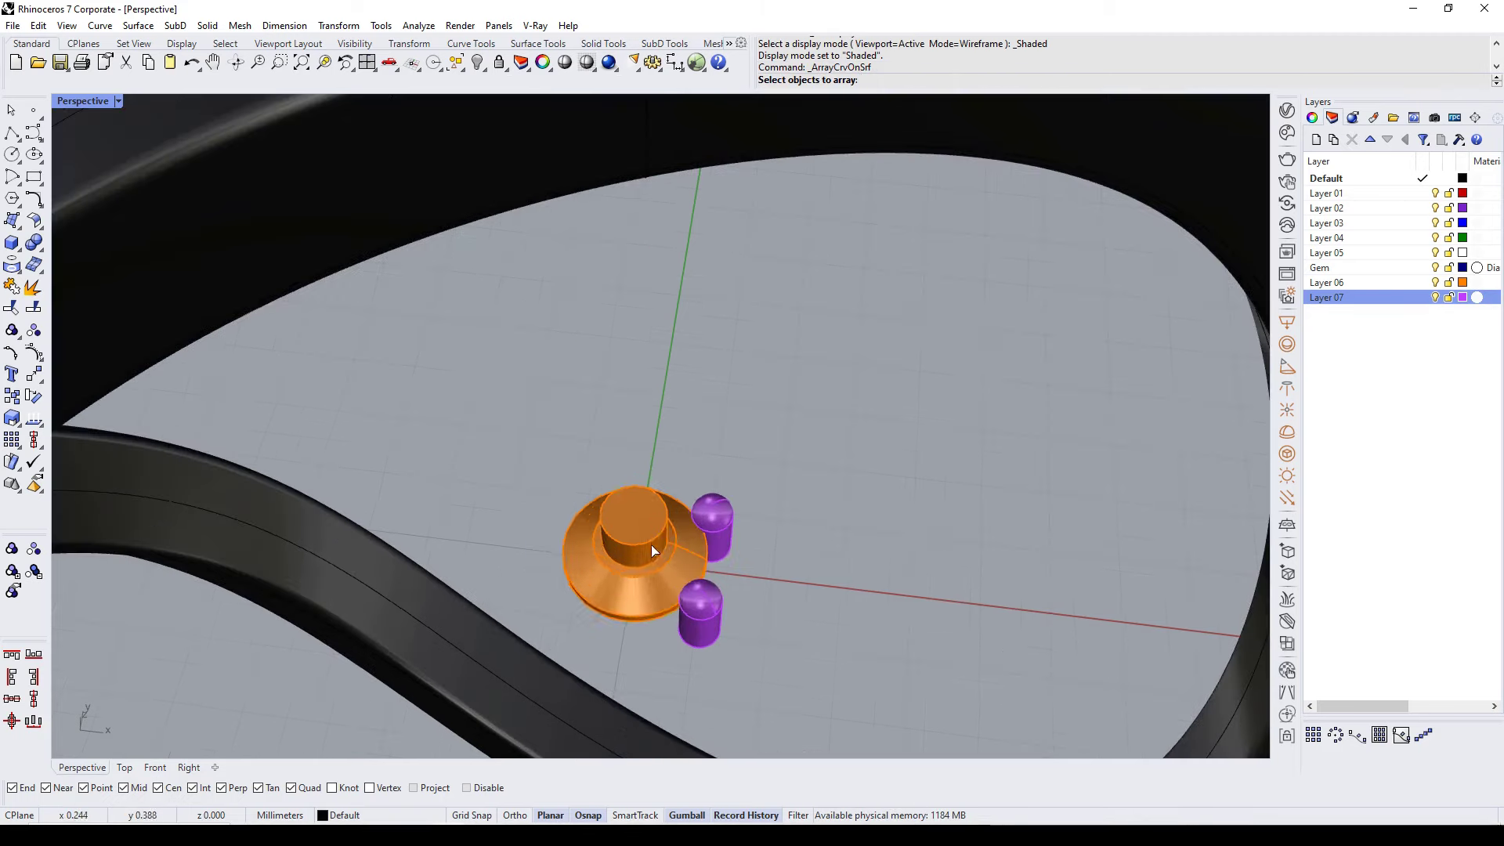
scroll(587, 565, up, 3)
key(Return)
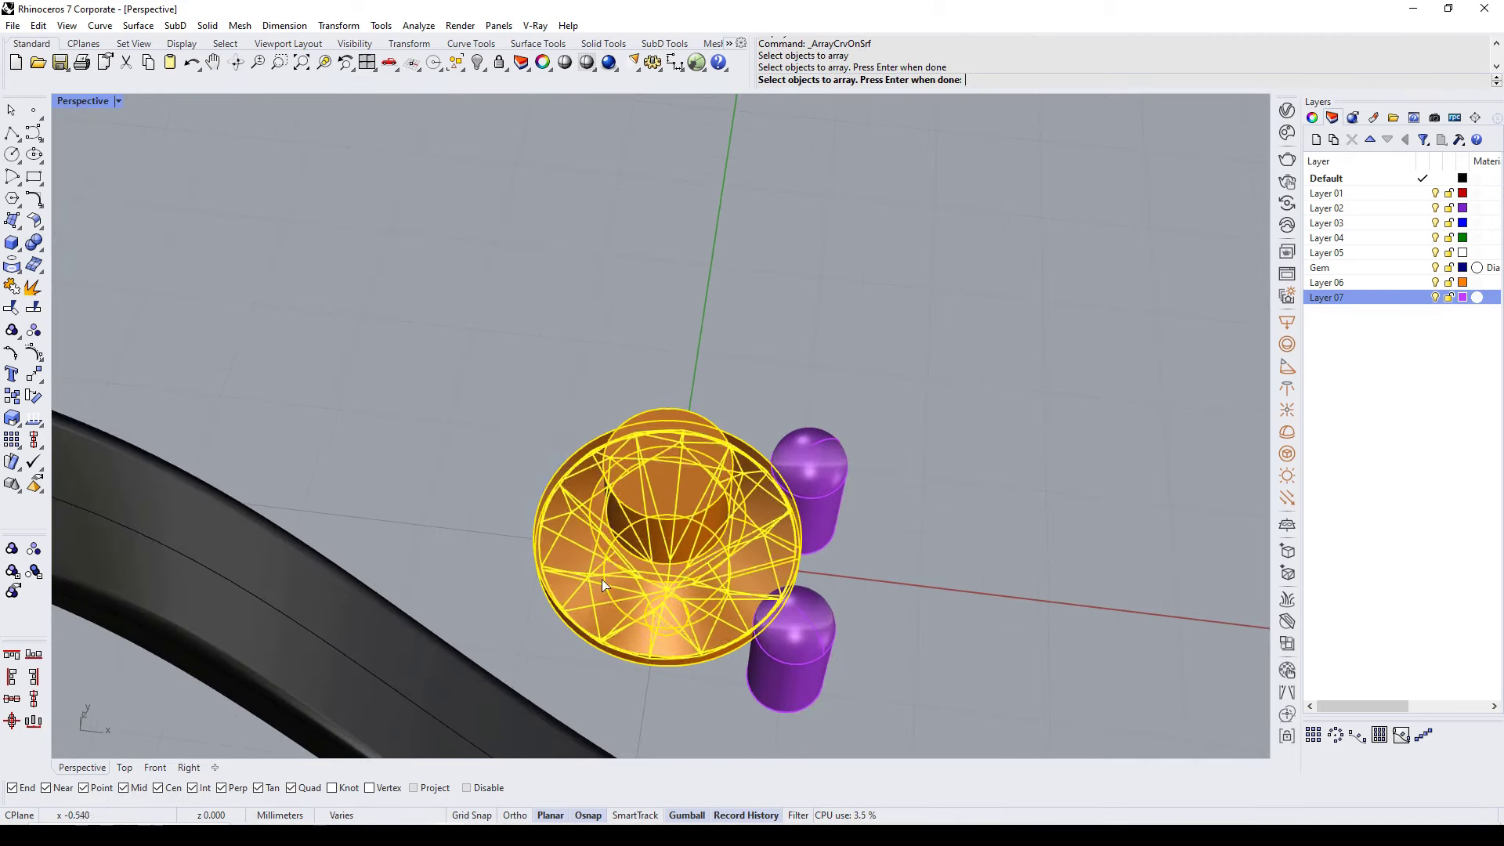
scroll(689, 564, up, 3)
key(ctrl+alt+w)
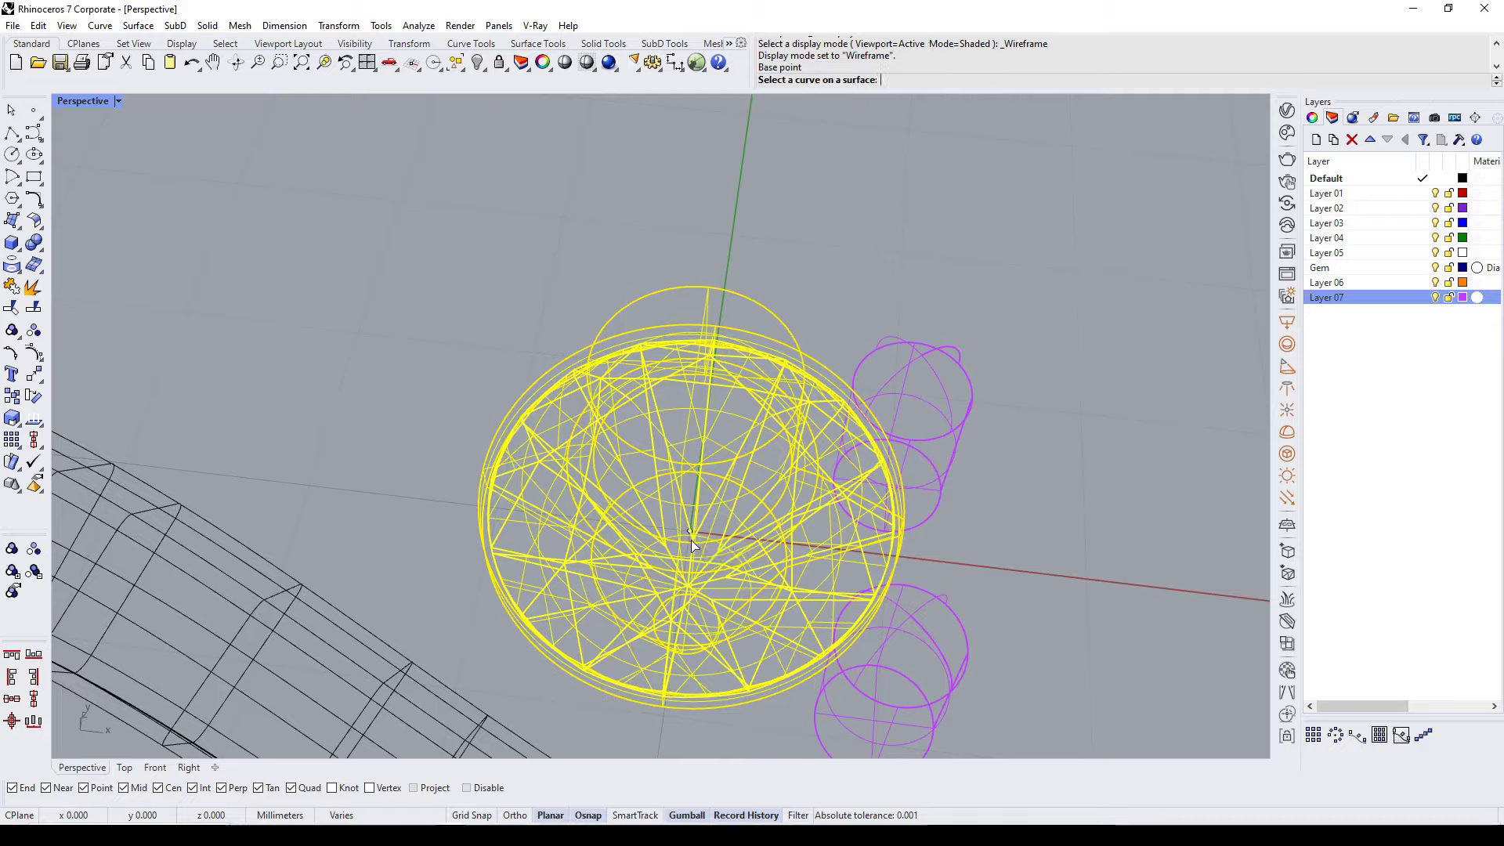
scroll(692, 546, down, 5)
scroll(744, 411, up, 3)
key(ctrl+alt+s)
Step: Array 36 gem settings evenly along the band curve on the band surface
click(681, 400)
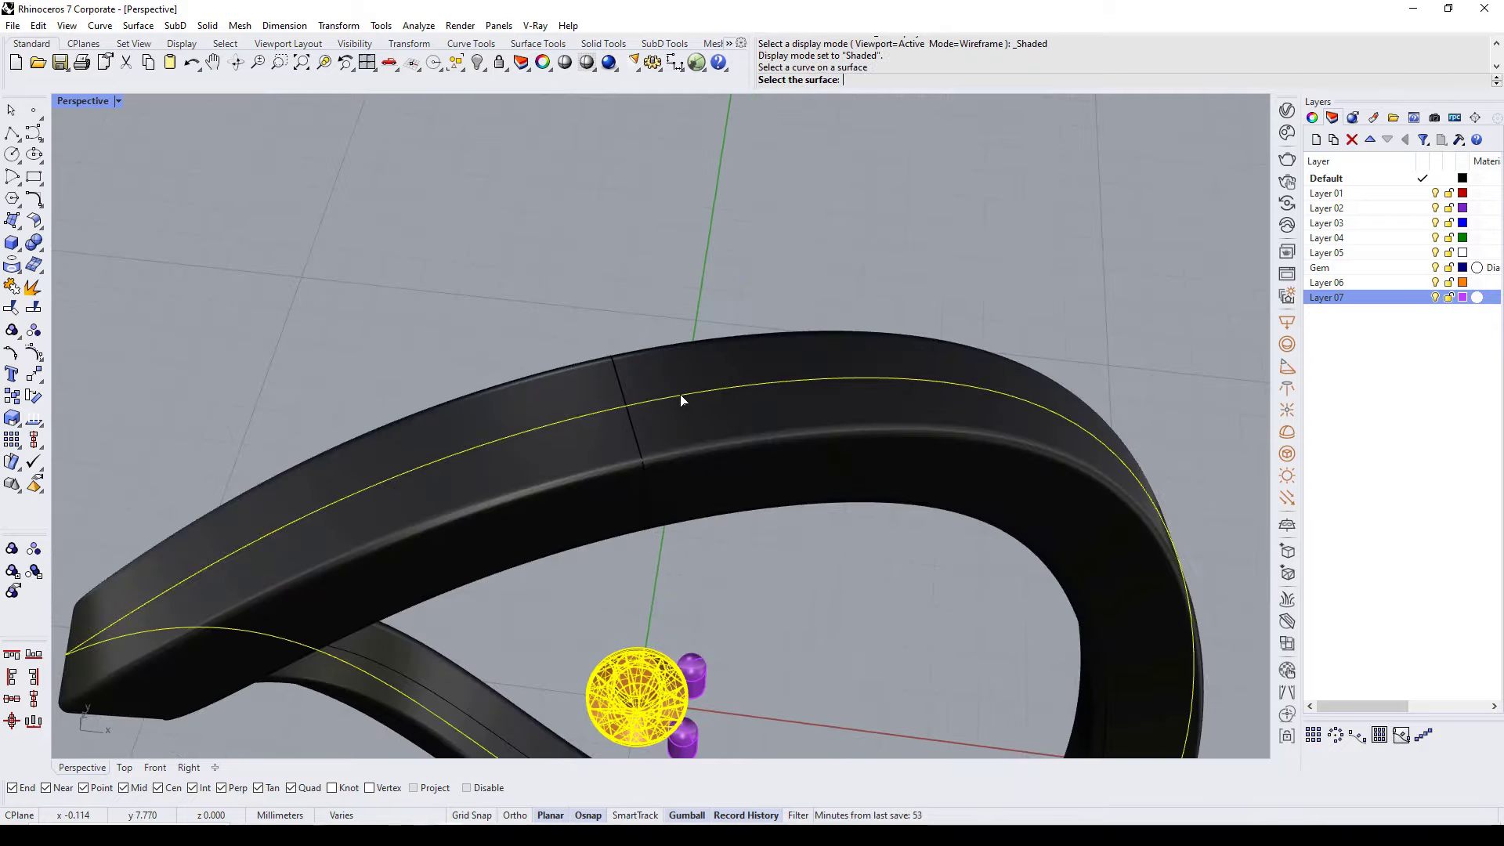
click(931, 67)
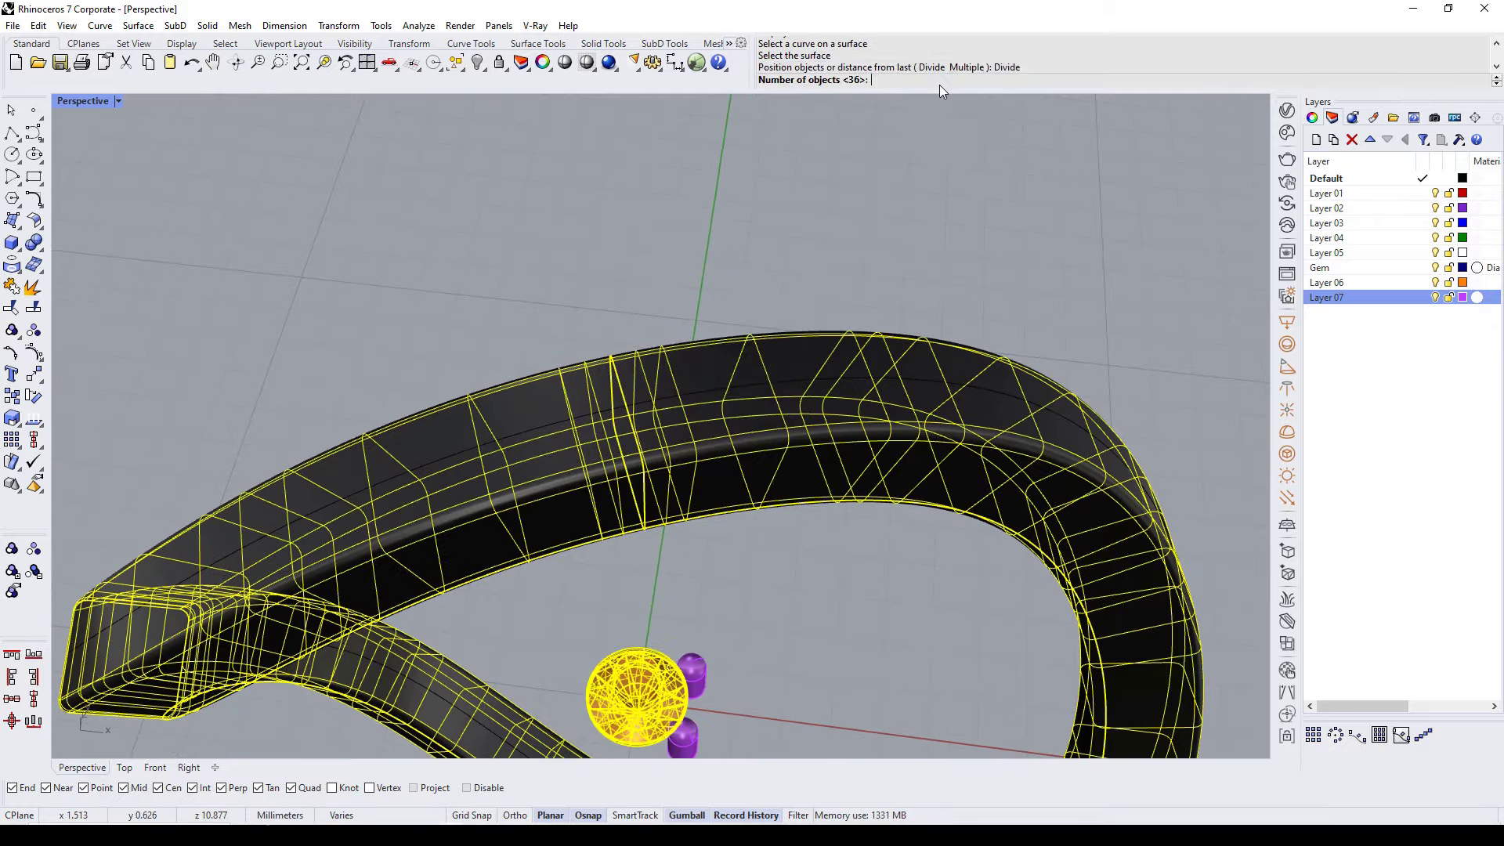
text(36)
key(Return)
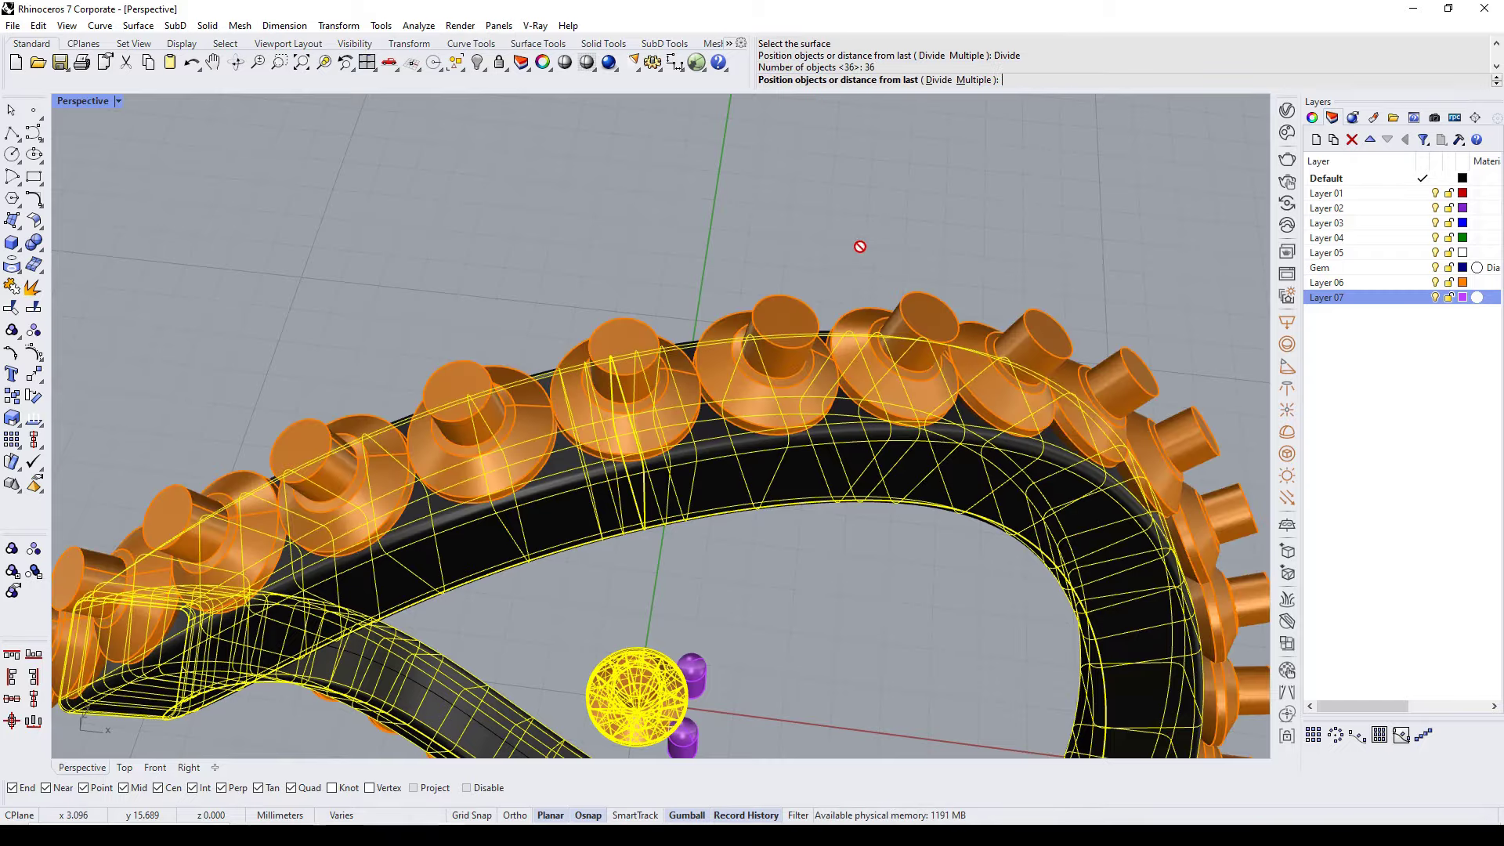
right_drag(860, 246, 701, 306)
key(Return)
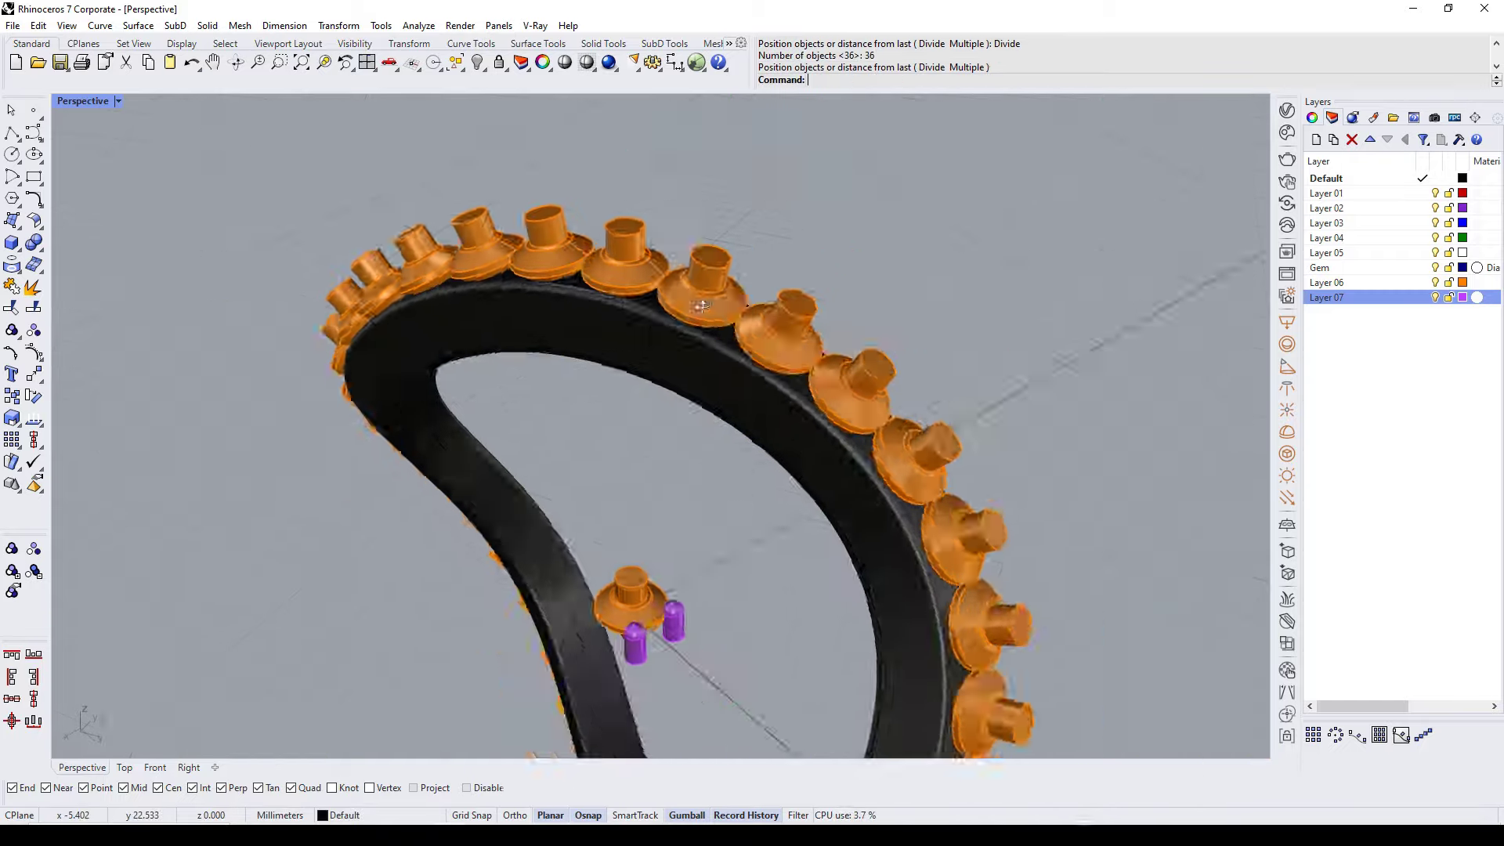
right_drag(702, 305, 829, 345)
Step: Choose the purple prongs to array and set the array base point at the gem centre
scroll(744, 485, up, 5)
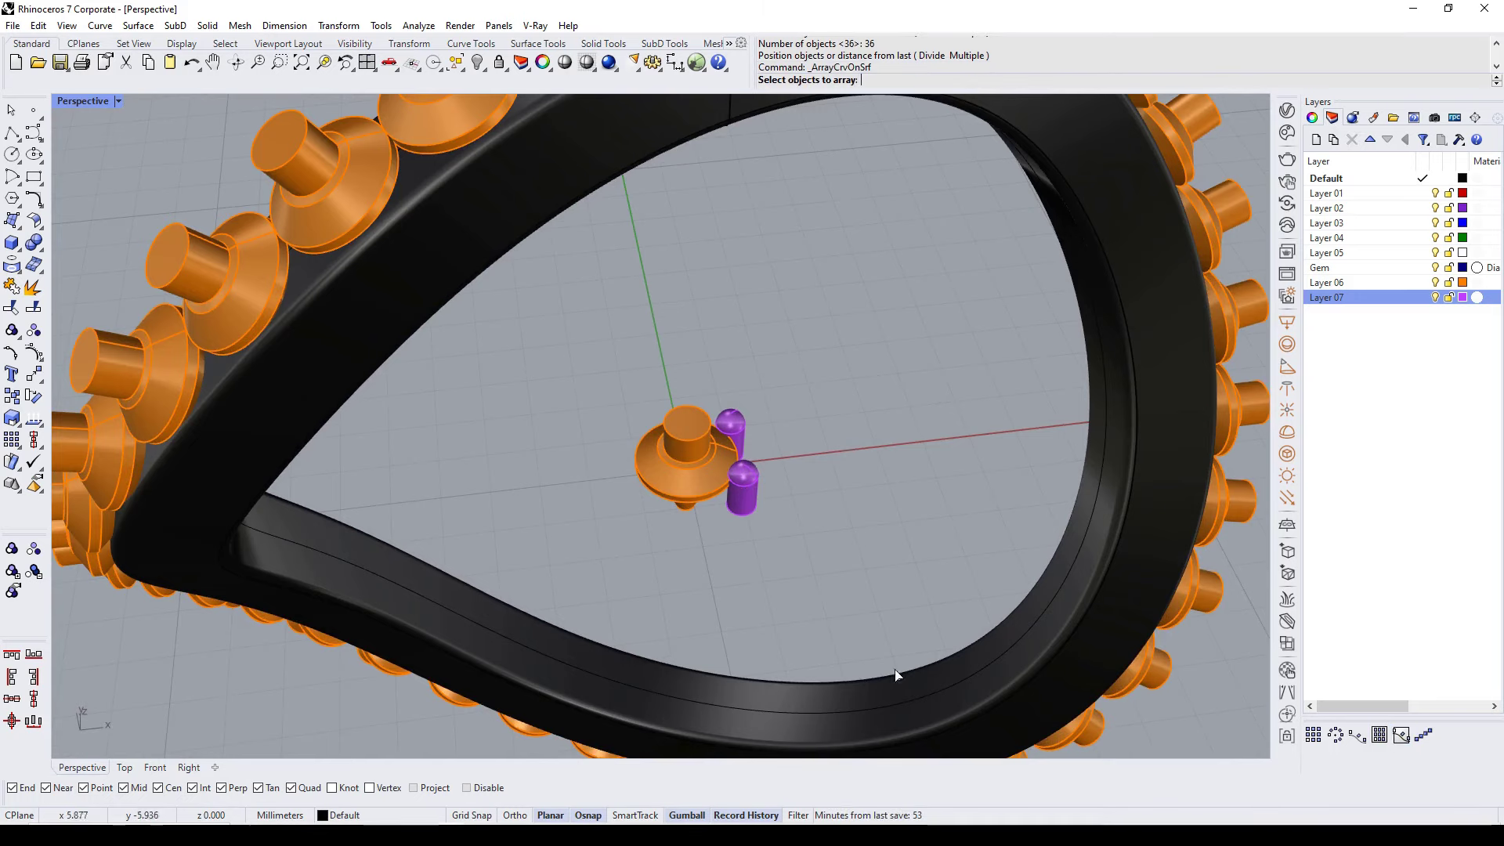
key(Return)
scroll(688, 506, up, 2)
key(ctrl+alt+w)
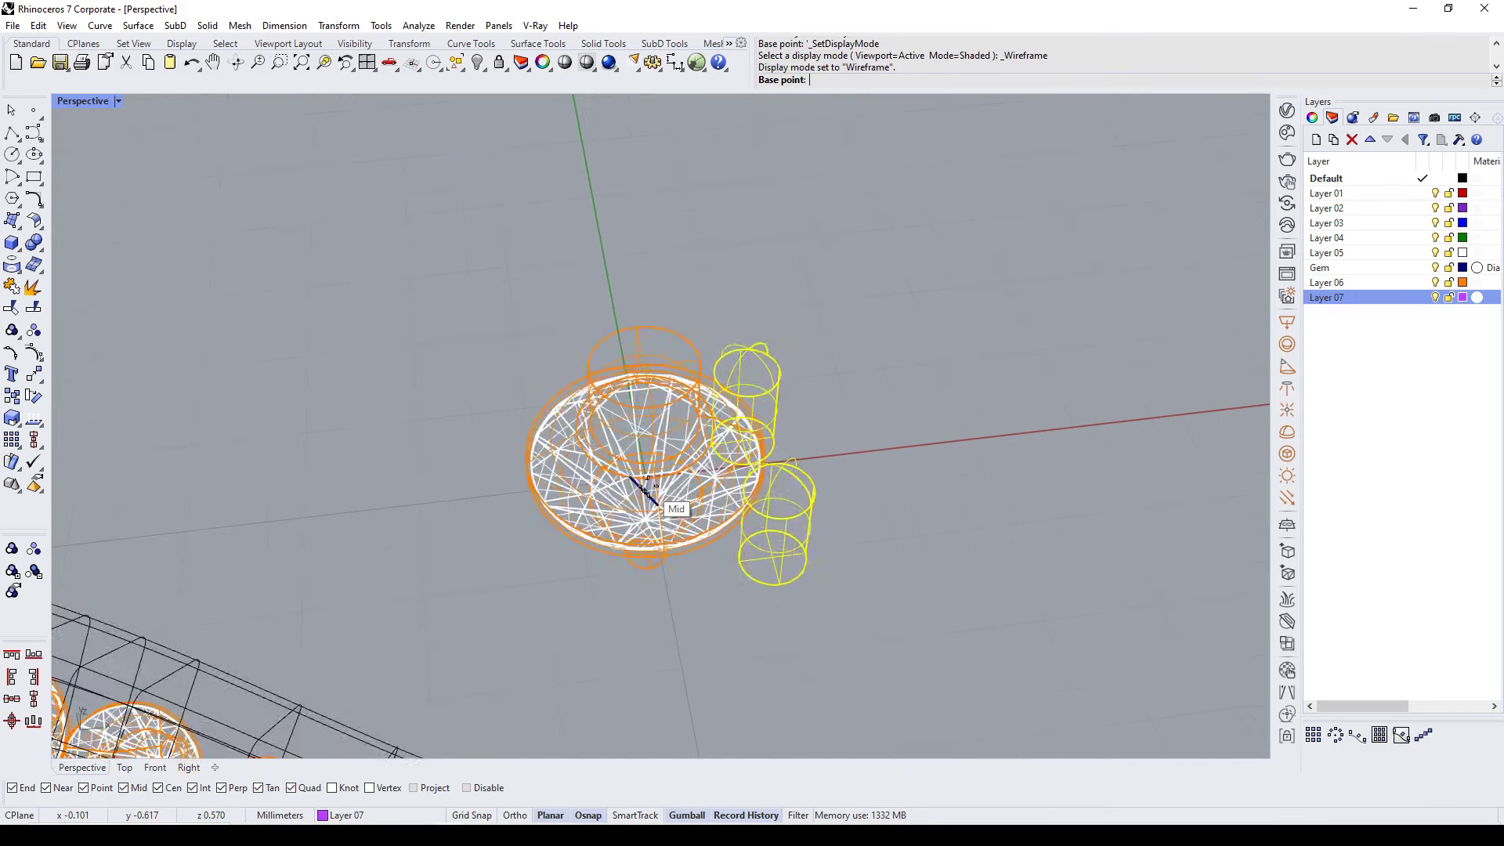
scroll(672, 503, up, 2)
click(671, 504)
scroll(700, 578, down, 3)
scroll(699, 578, down, 5)
scroll(728, 345, up, 4)
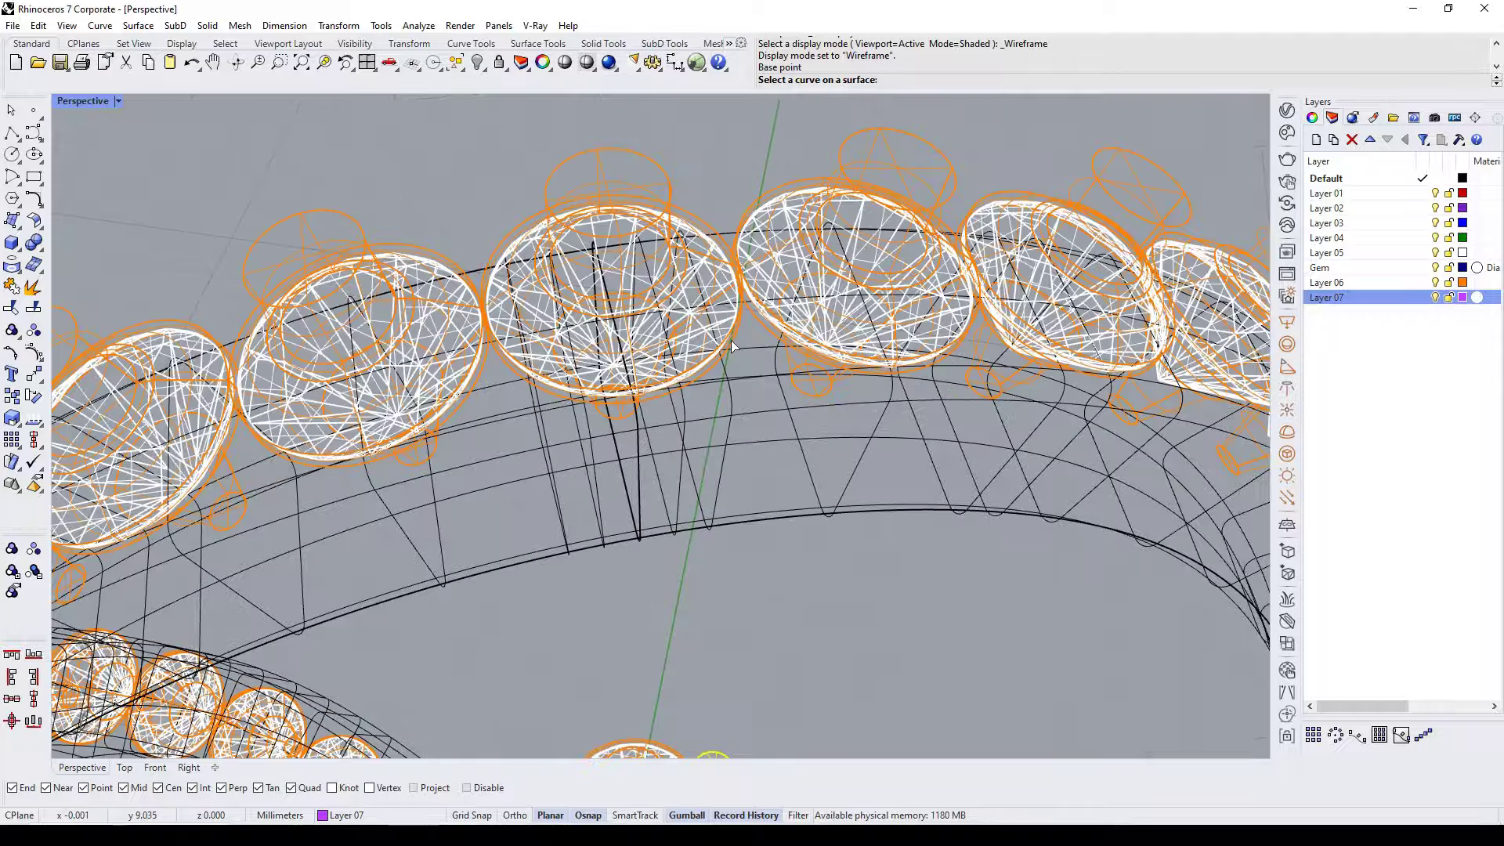
scroll(730, 334, up, 3)
key(ctrl+alt+s)
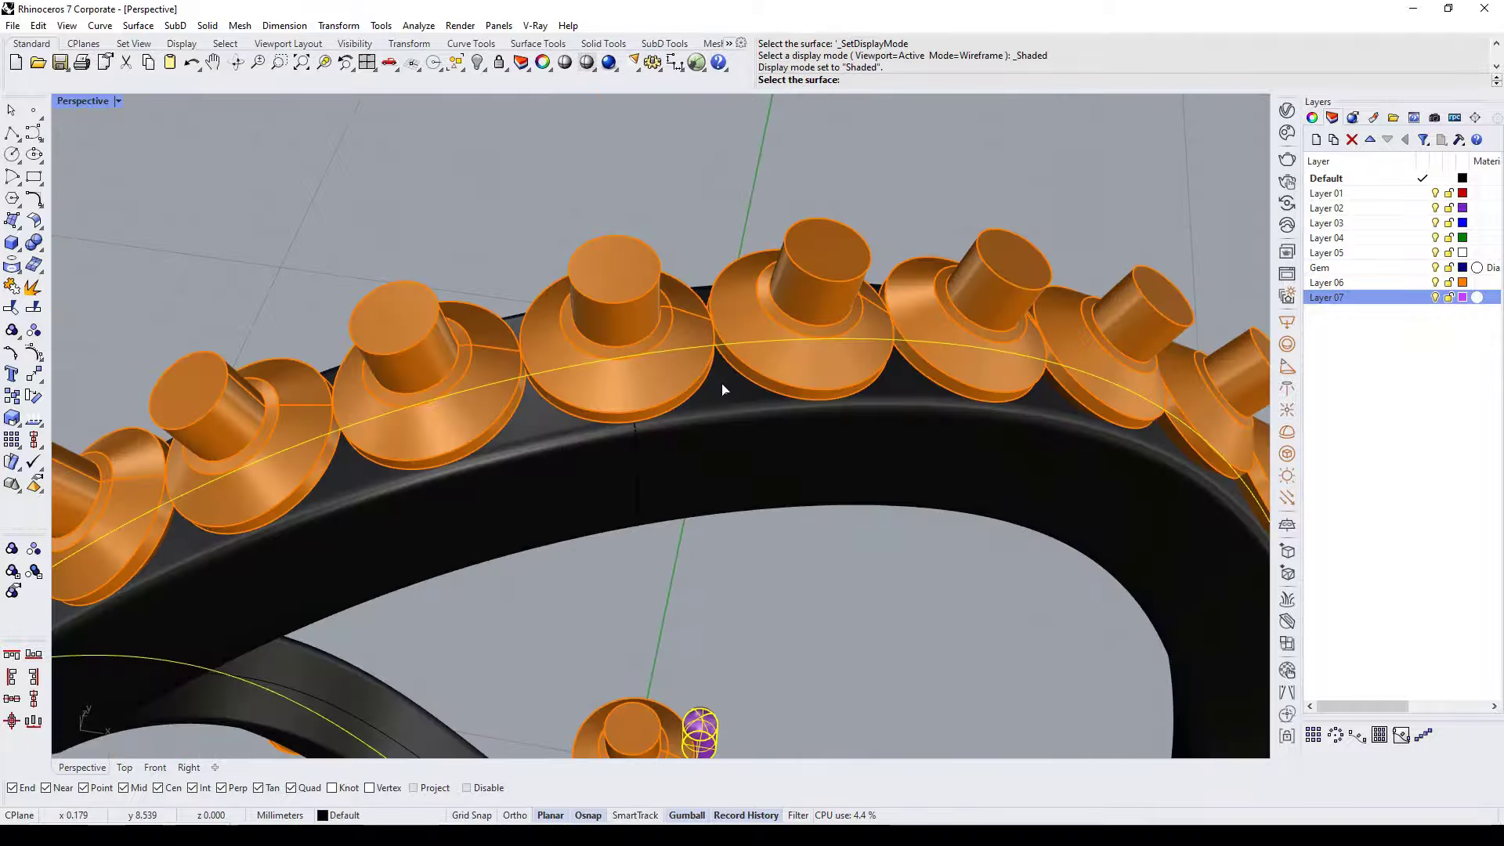
Step: Array the prongs along the band curve and surface, divided into 36 copies
click(723, 389)
right_drag(725, 392, 820, 216)
click(938, 80)
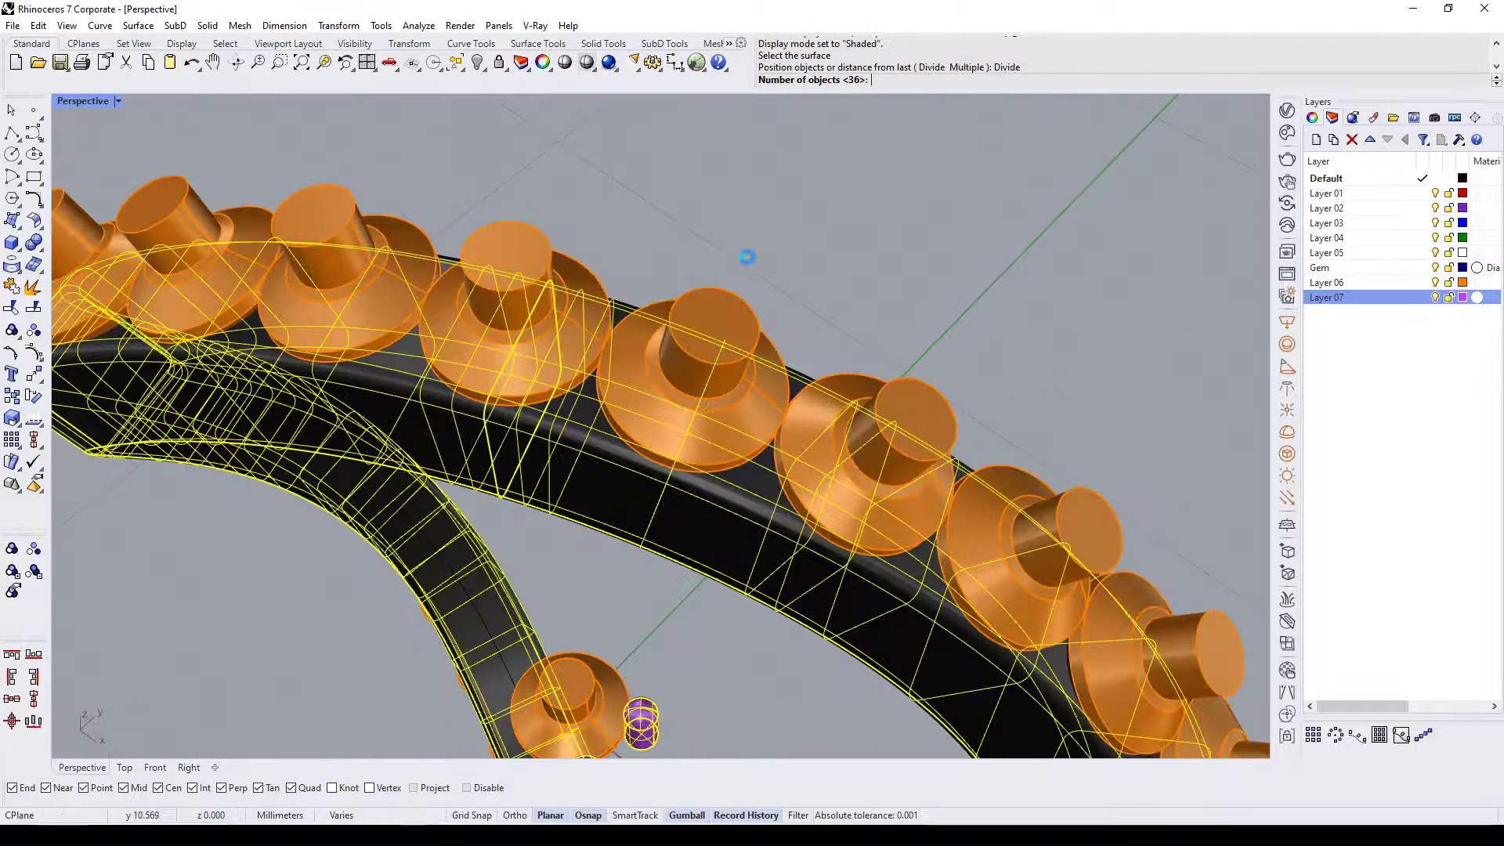
scroll(662, 337, down, 4)
key(Return)
Step: Nudge the prong by the origin gem so all arrayed copies update through history
right_drag(745, 419, 737, 355)
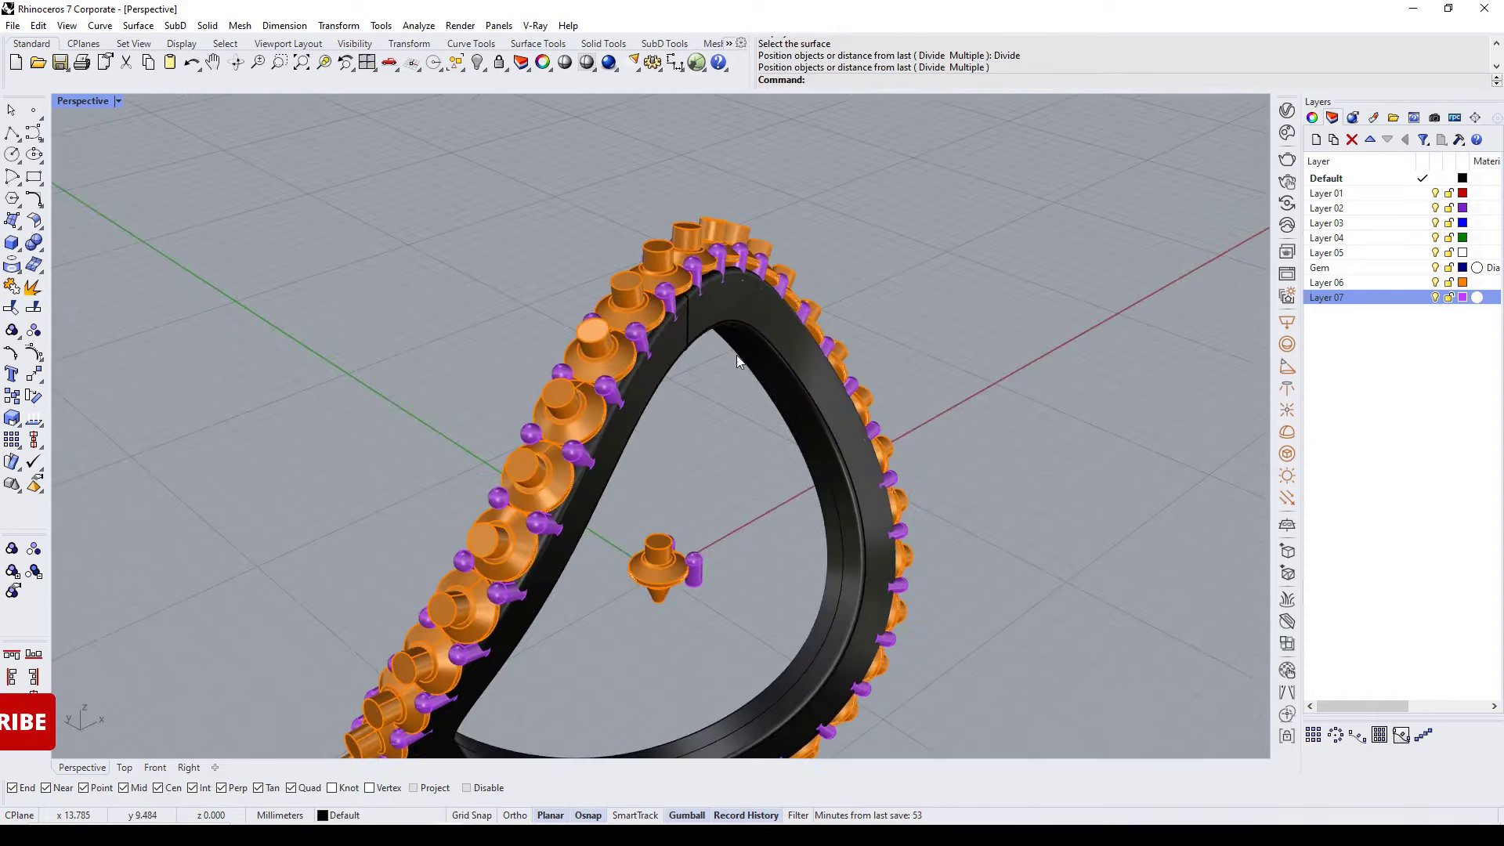
scroll(736, 355, up, 5)
scroll(654, 392, up, 3)
scroll(653, 392, down, 1)
scroll(621, 503, down, 2)
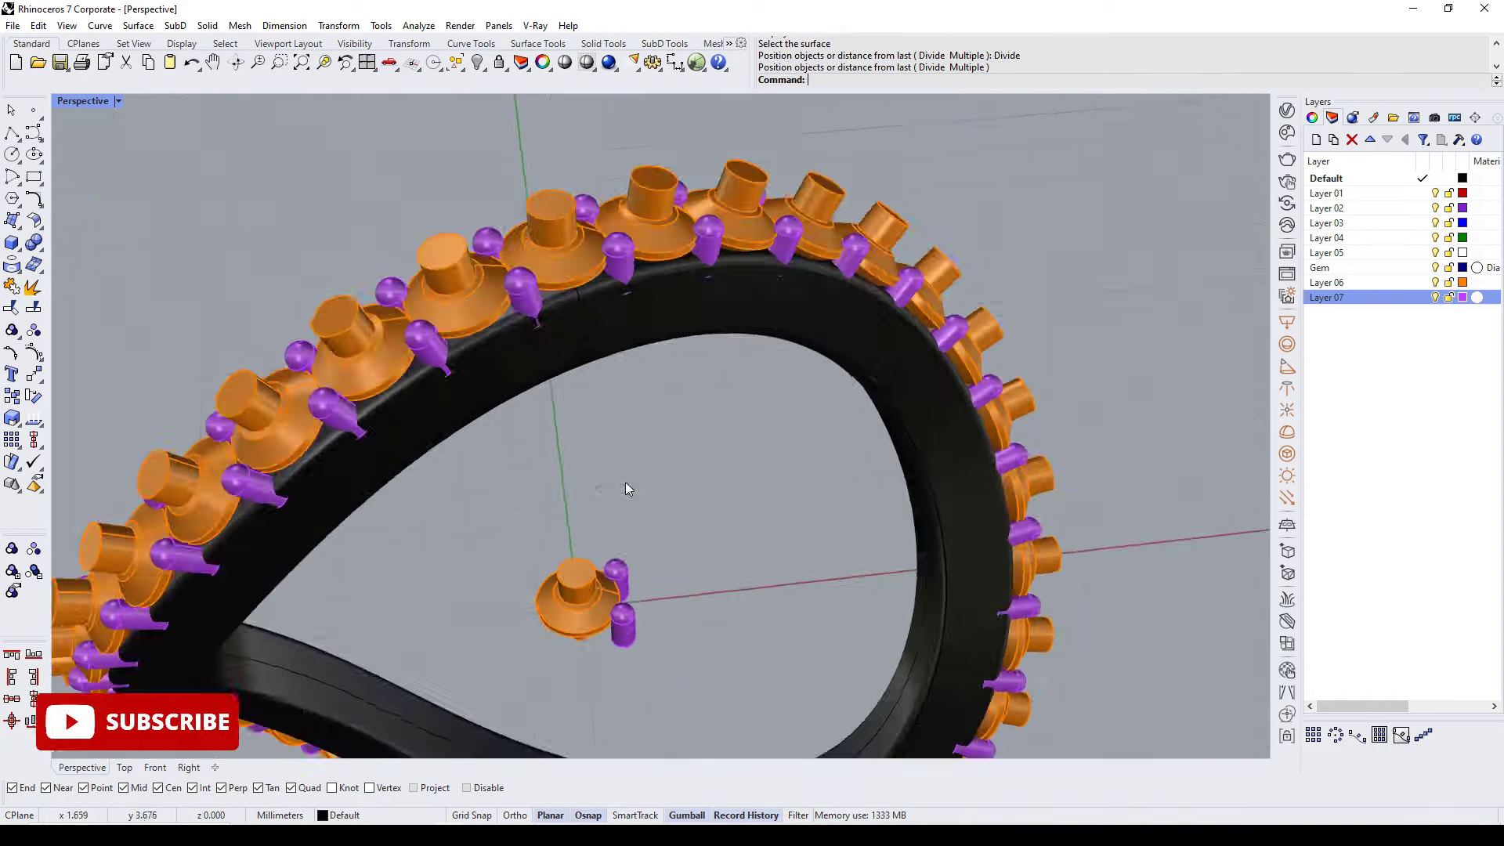
scroll(626, 482, down, 2)
scroll(631, 462, up, 6)
click(631, 465)
right_drag(688, 482, 739, 470)
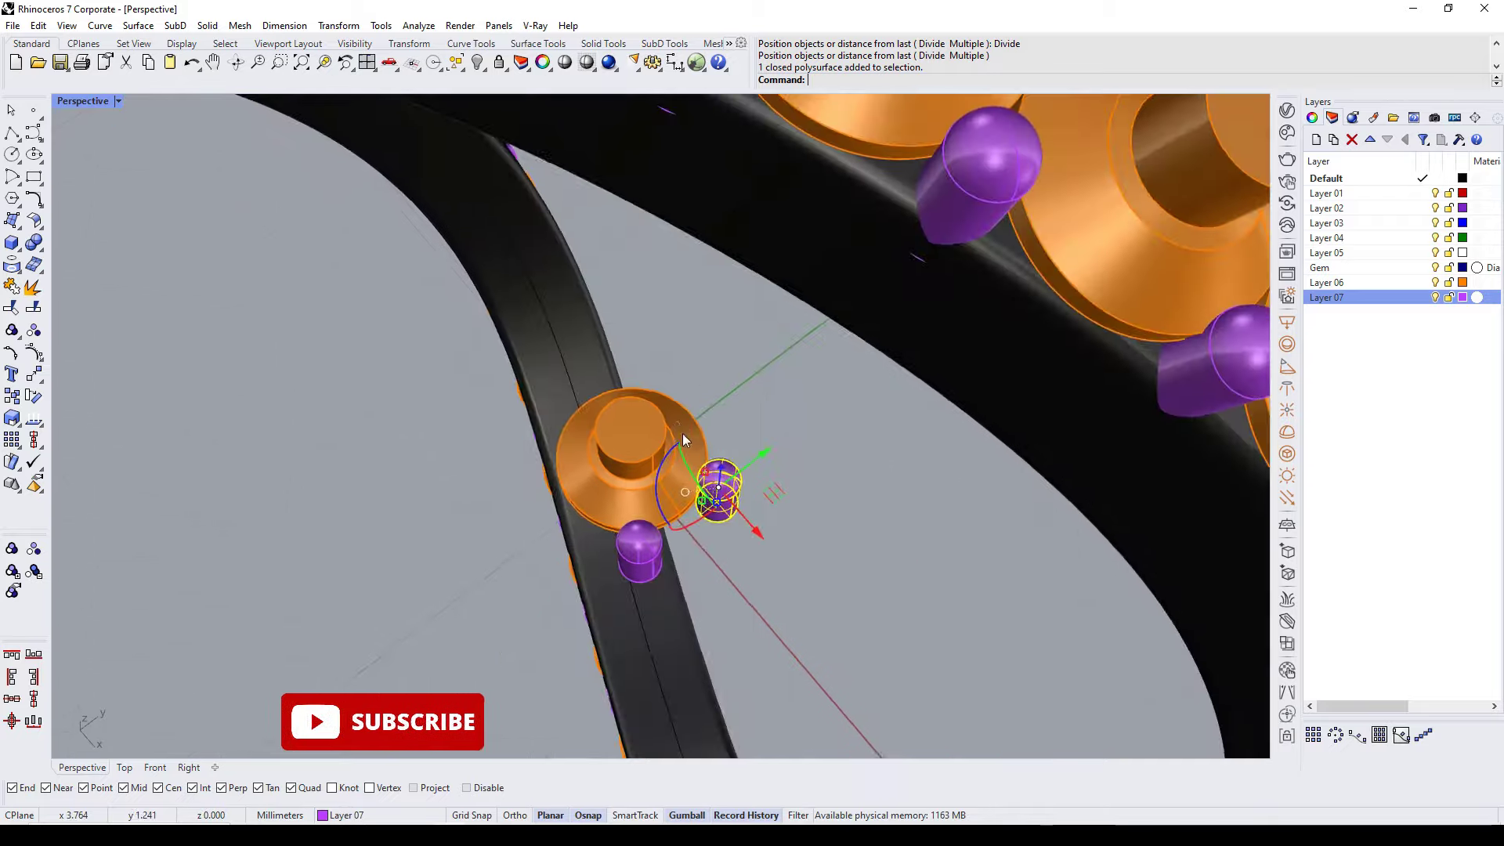
scroll(738, 470, up, 3)
drag(738, 470, 746, 462)
scroll(705, 486, down, 3)
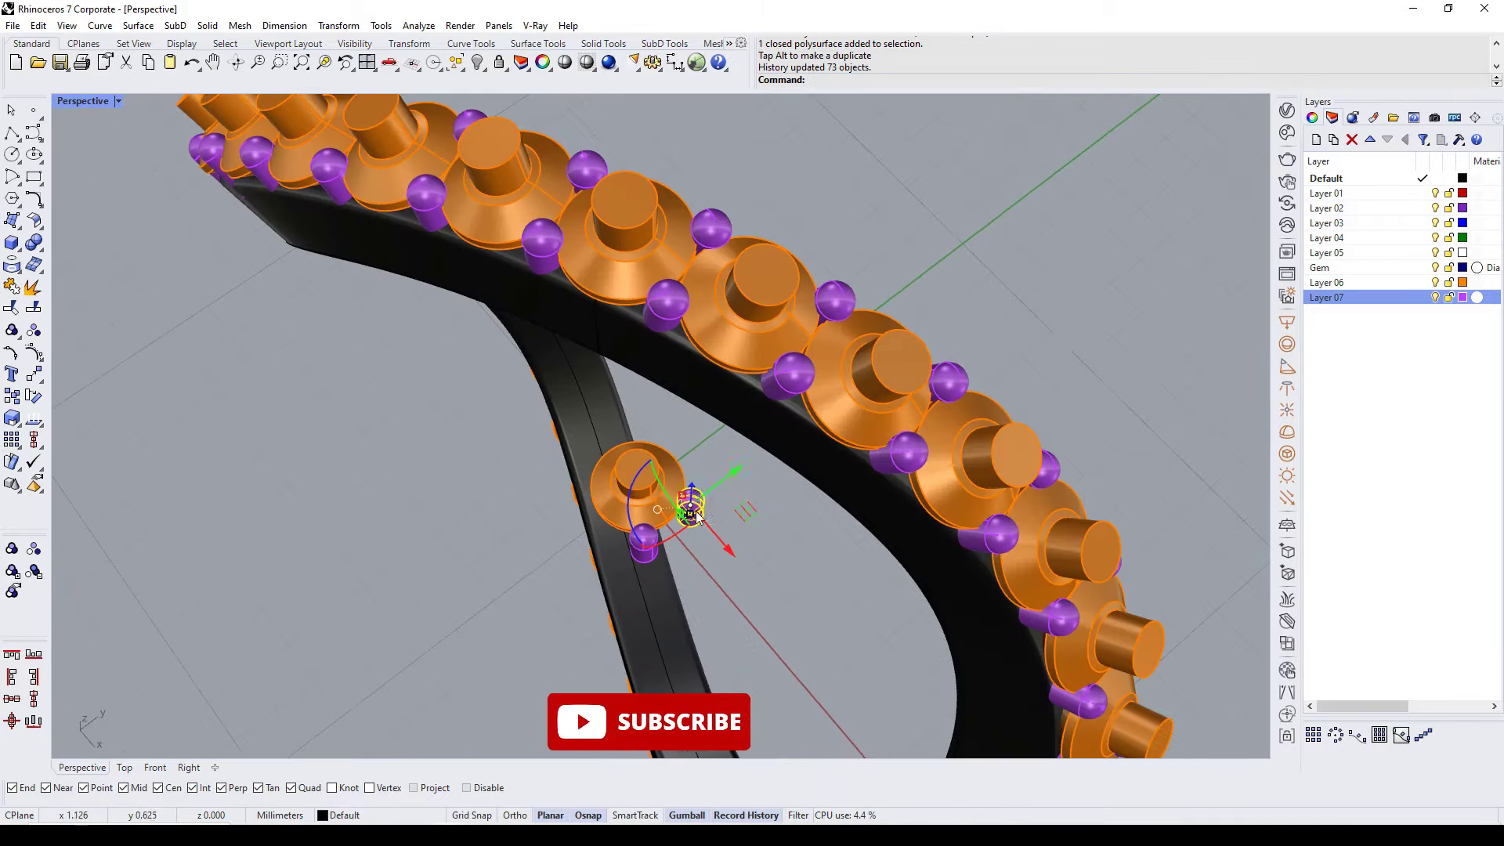
mouse_move(705, 486)
right_down()
mouse_move(773, 336)
mouse_move(614, 300)
mouse_move(791, 460)
right_up()
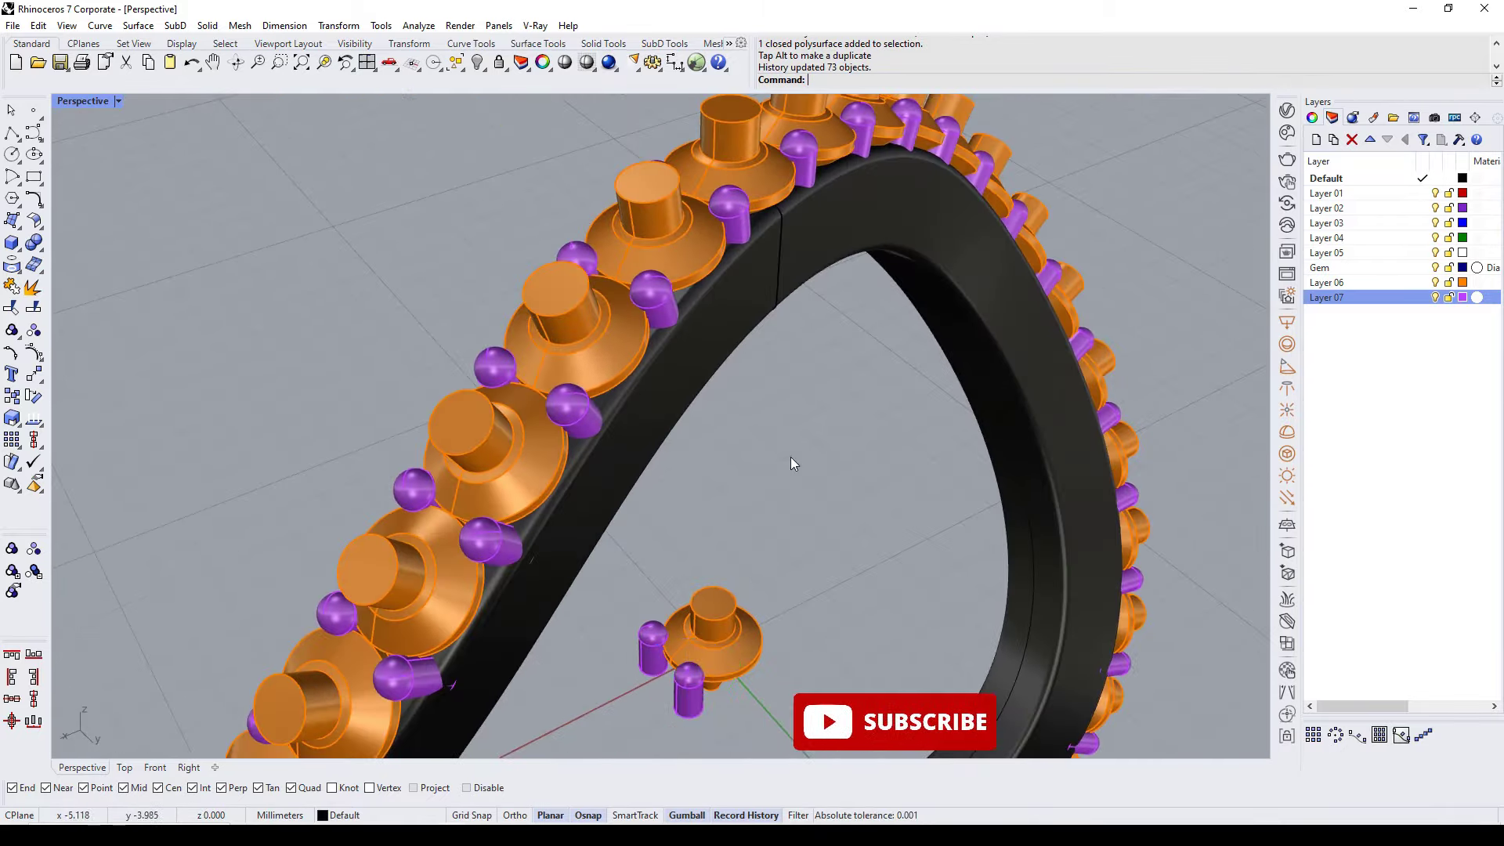
scroll(791, 461, down, 3)
right_click(1369, 302)
Step: Group all the prongs on Layer 07
click(1348, 513)
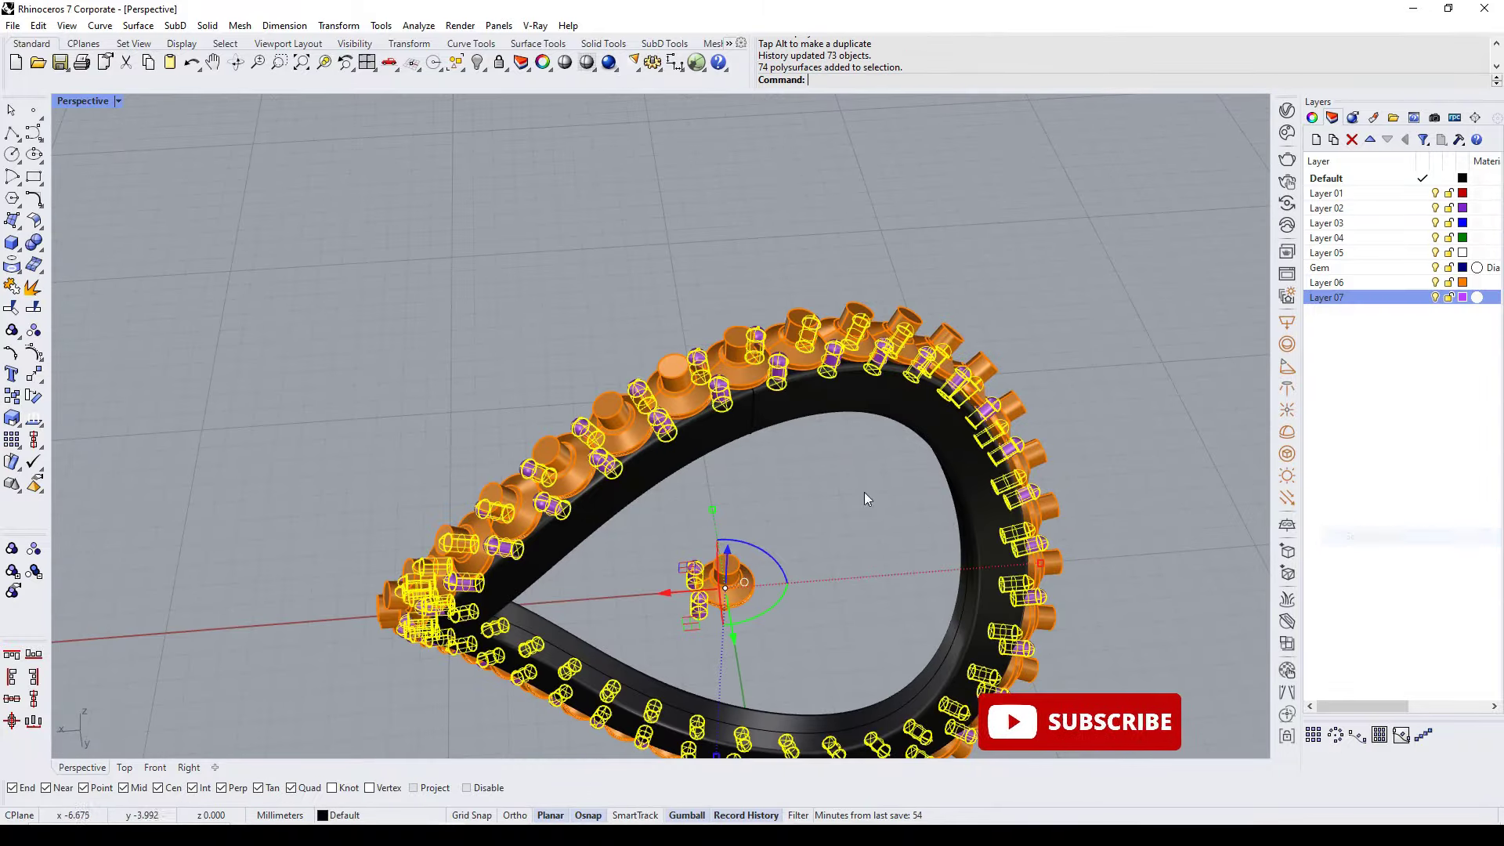
key(ctrl+g)
scroll(736, 403, up, 5)
Step: Boolean-subtract the Layer 06 setting cutters from the black band
shift+click(660, 334)
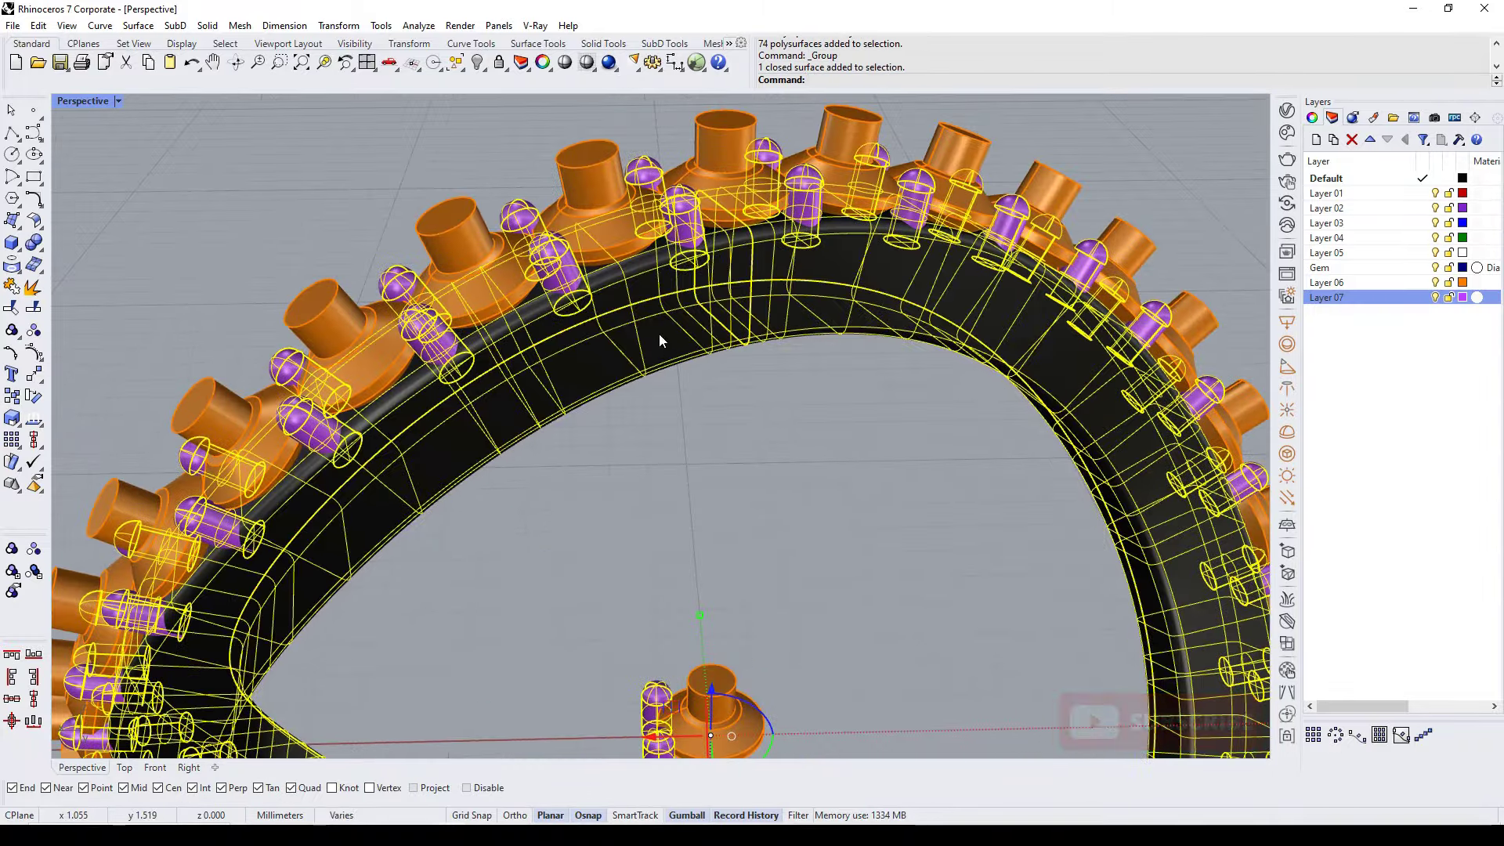
right_drag(660, 333, 907, 278)
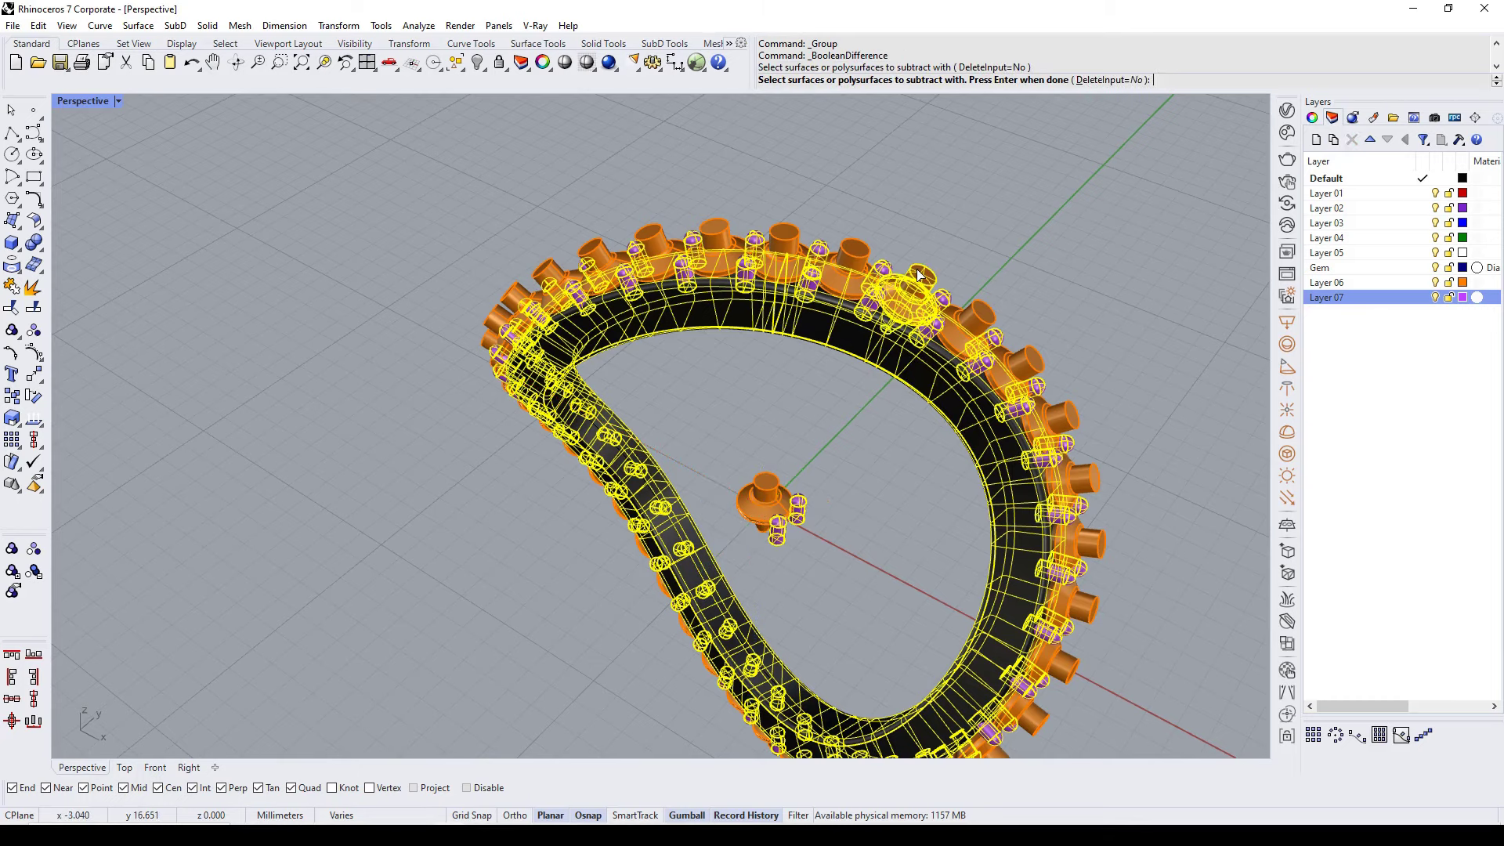
right_click(1371, 282)
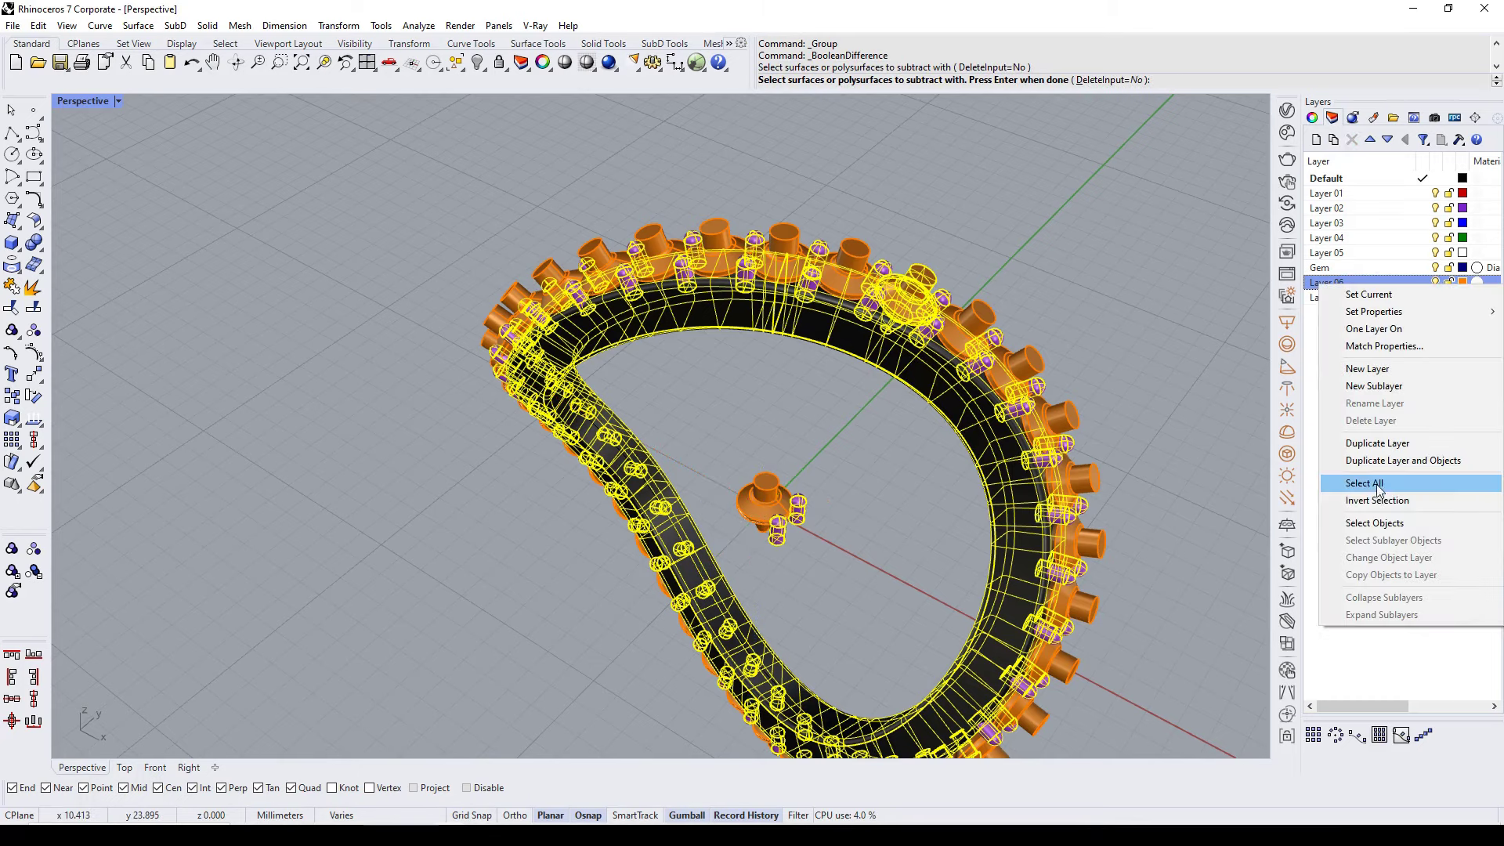
click(1360, 527)
scroll(738, 467, up, 3)
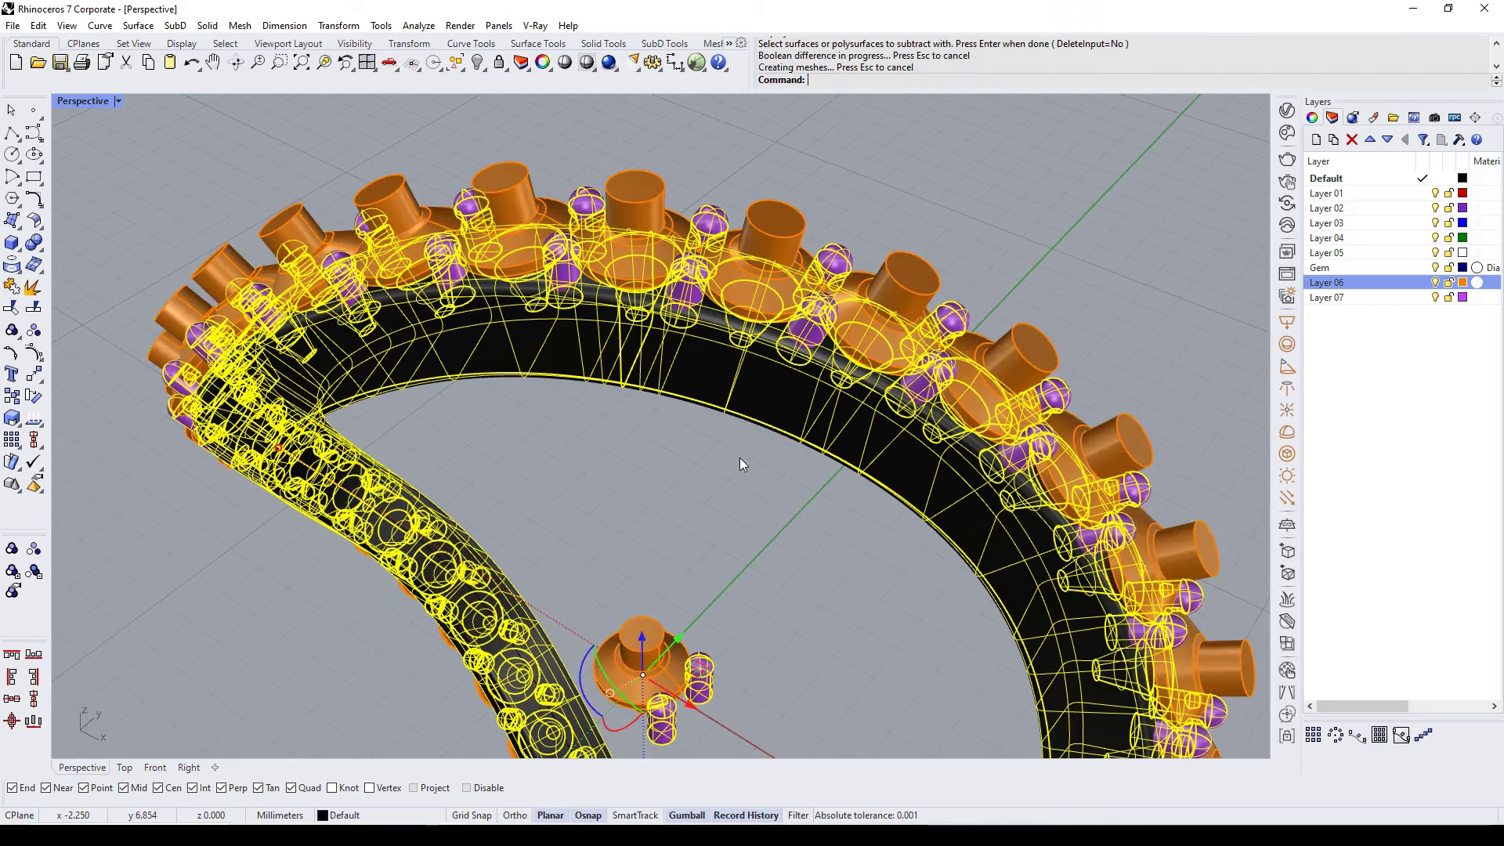
Step: Hide the orange setting cutters by hiding their layer
click(739, 457)
right_drag(739, 457, 874, 444)
click(1436, 283)
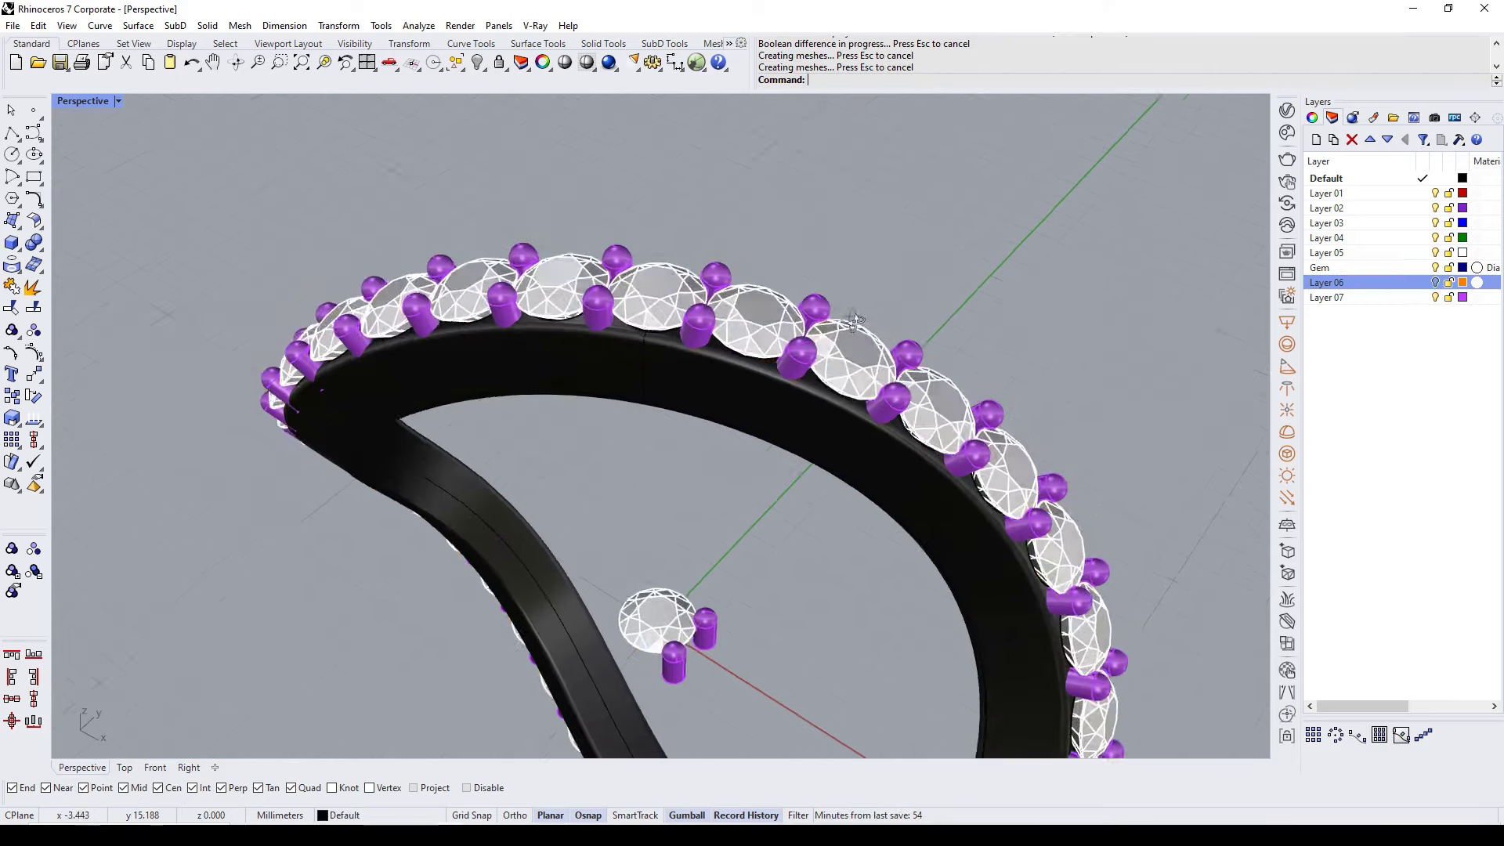
right_drag(783, 438, 806, 514)
Step: Hide the leftover object so only the band, prongs and diamonds remain
key(ctrl+a)
drag(755, 491, 623, 594)
key(ctrl+a)
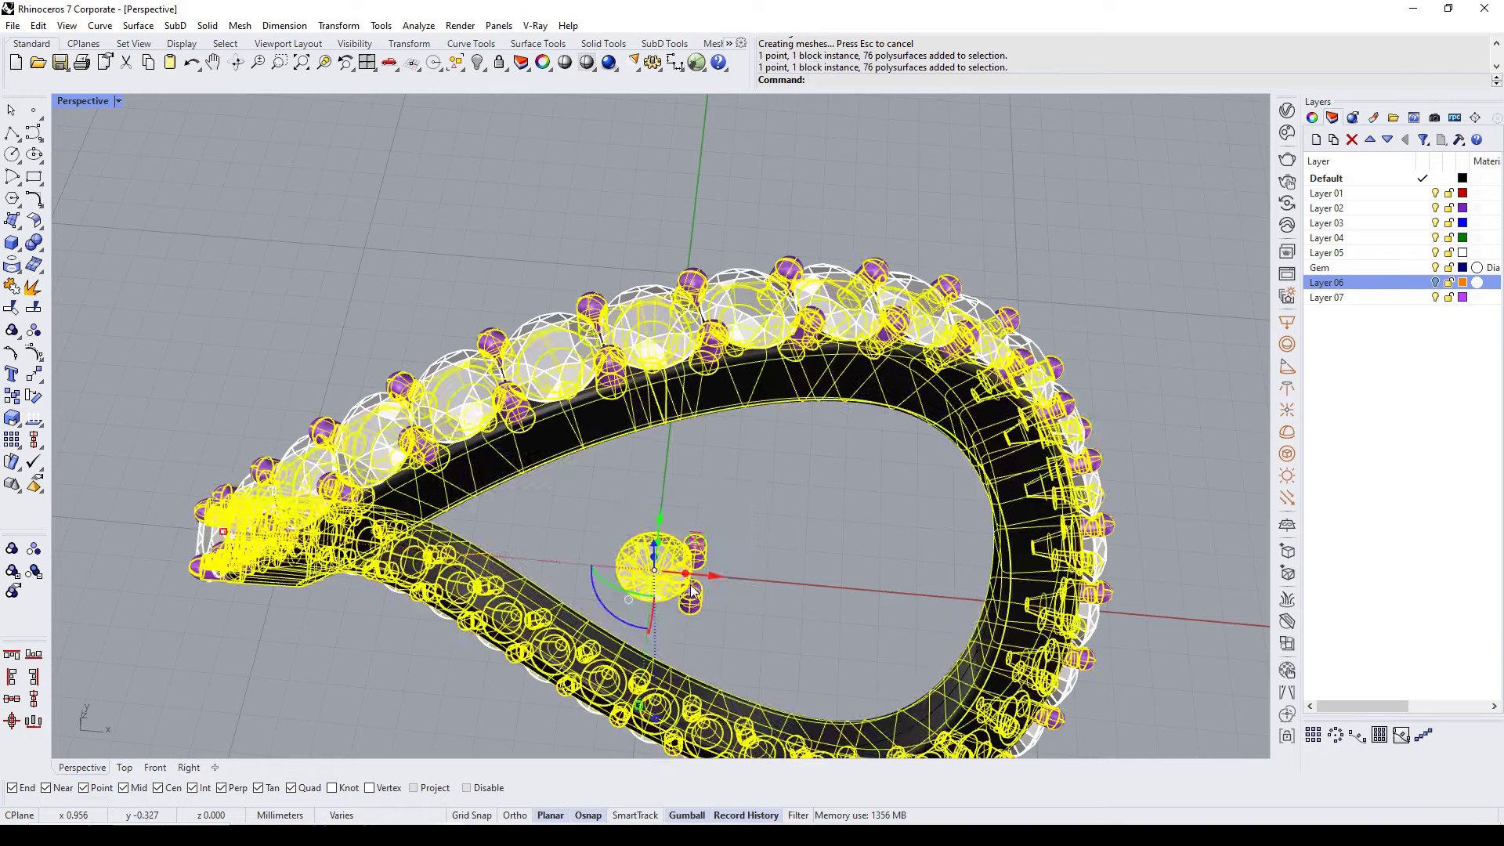
key(Escape)
mouse_move(623, 594)
right_down()
mouse_move(712, 510)
mouse_move(695, 610)
right_up()
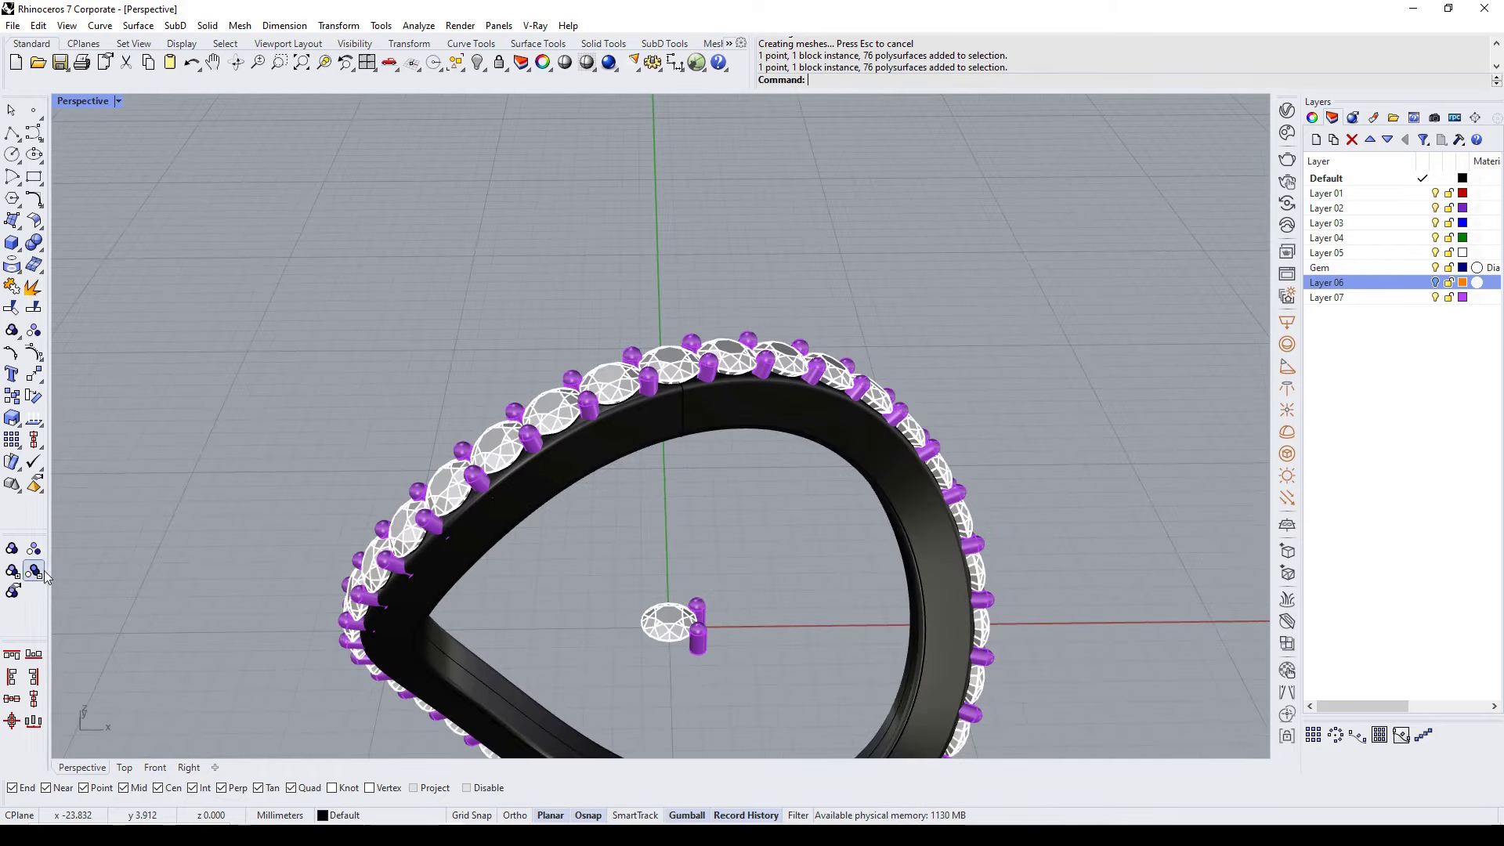
key(ctrl+h)
mouse_move(735, 608)
right_down()
mouse_move(665, 480)
mouse_move(764, 360)
right_up()
Step: Zoom to the model and window-select the diamonds around the band
key(ctrl+a)
right_drag(627, 552, 580, 277)
key(Escape)
key(ctrl+alt+e)
shift+drag(390, 378, 651, 611)
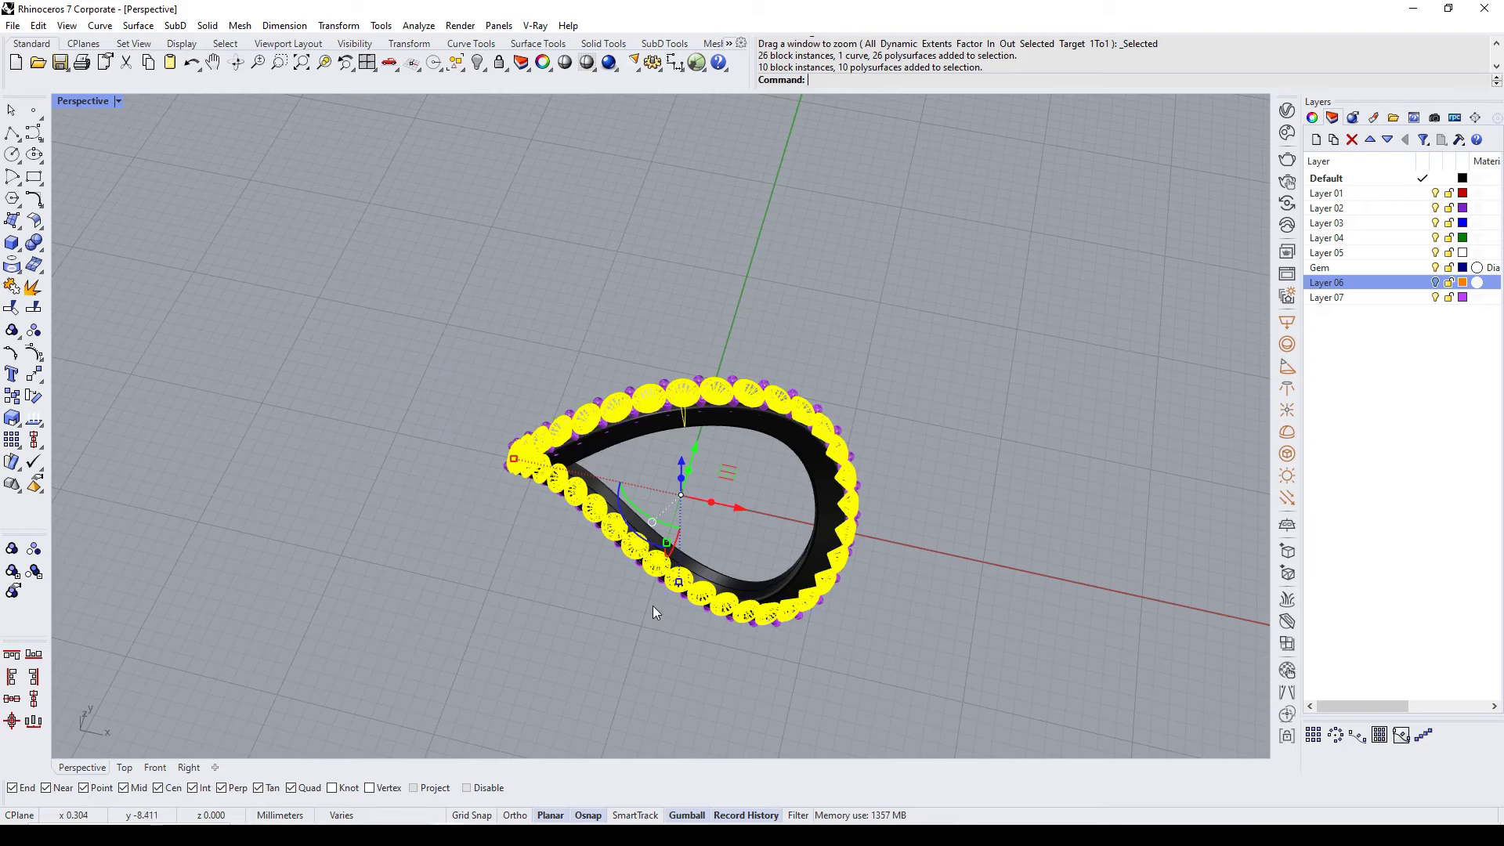
Step: Group the selected diamonds
scroll(708, 420, up, 5)
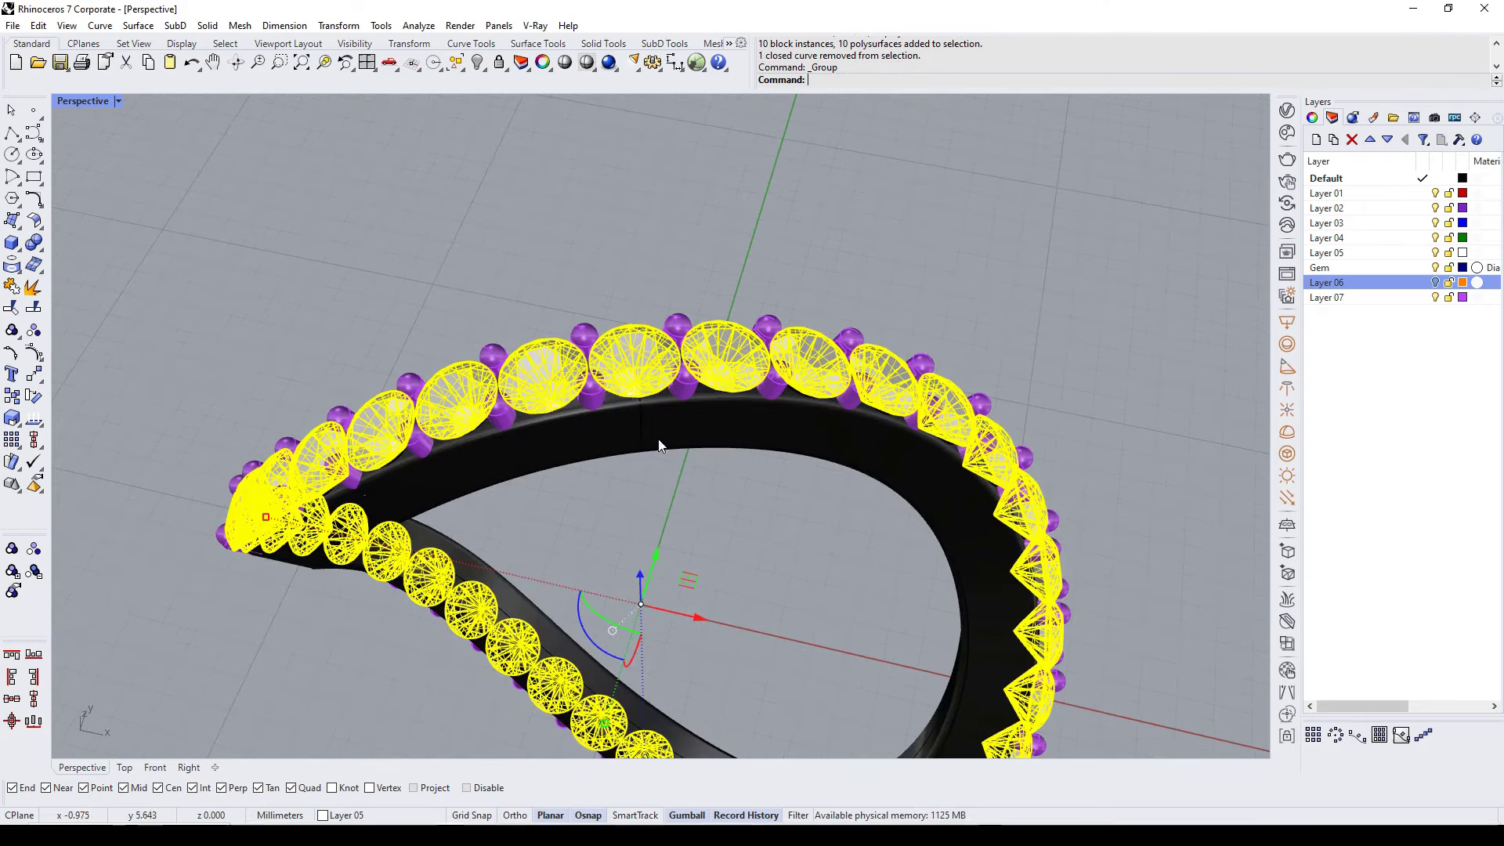
key(Escape)
right_drag(665, 473, 779, 500)
Step: Select all construction curves with SelCrv and hide them
text(SelCrv)
key(Return)
key(ctrl+h)
scroll(734, 506, down, 5)
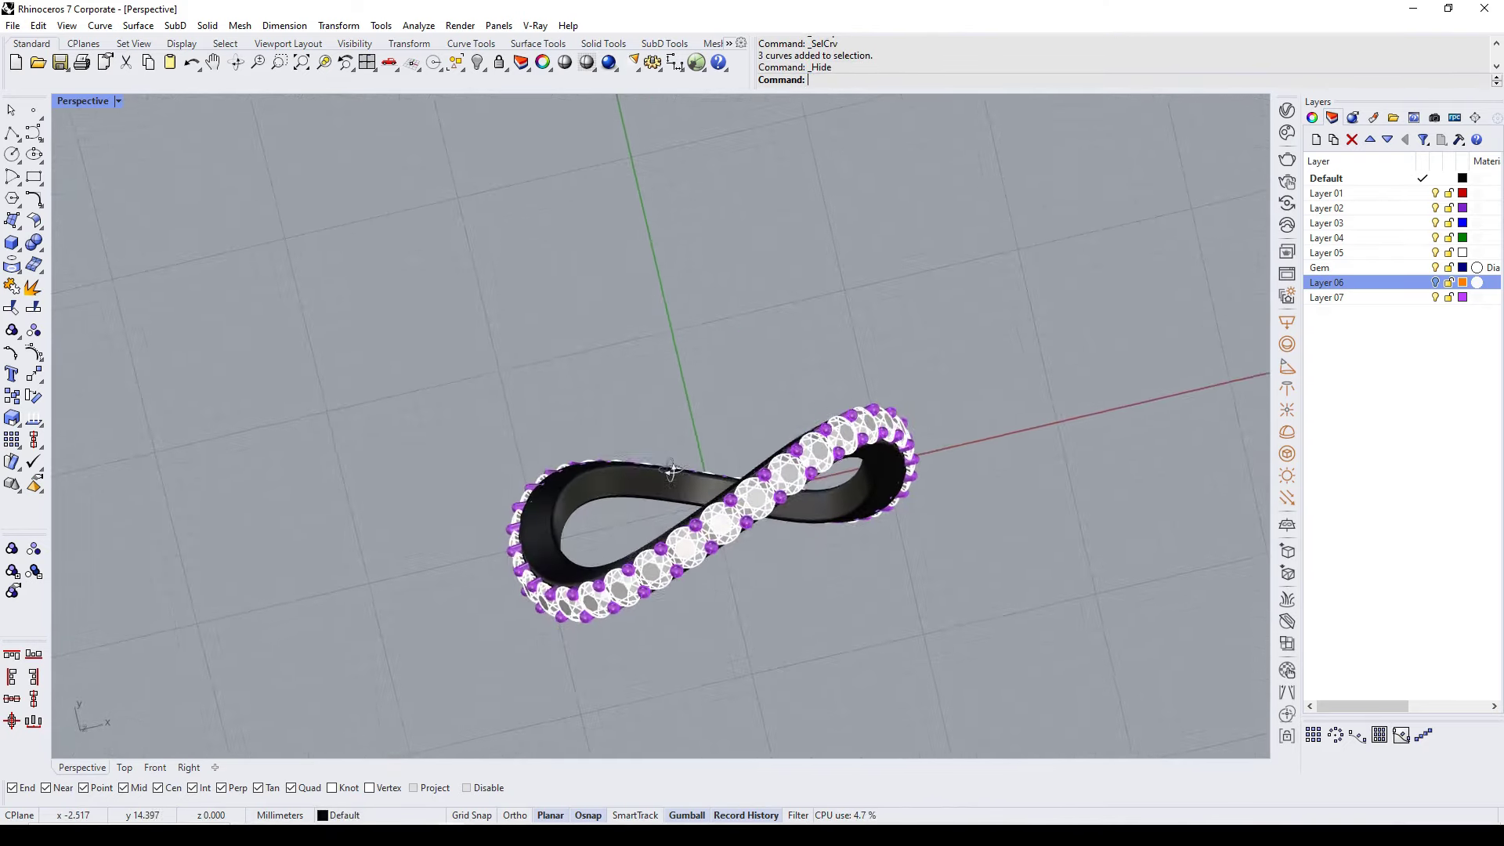
Step: Zoom to fit the whole finished ring and orbit around it for review
key(ctrl+a)
key(ctrl+alt+e)
mouse_move(985, 575)
right_down()
mouse_move(757, 446)
mouse_move(962, 153)
right_up()
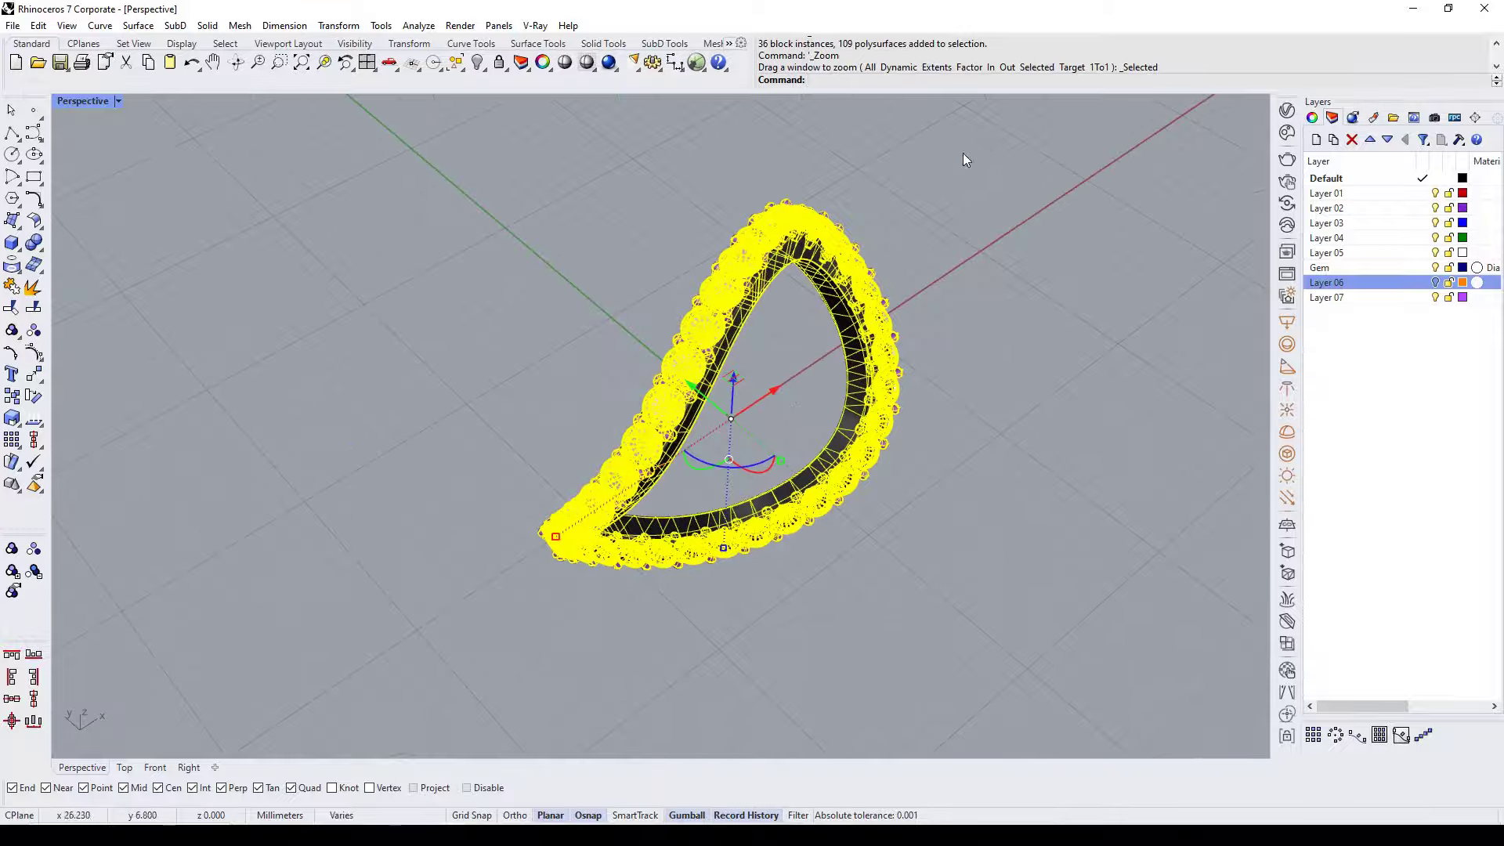
key(Escape)
scroll(821, 330, up, 5)
scroll(821, 330, down, 3)
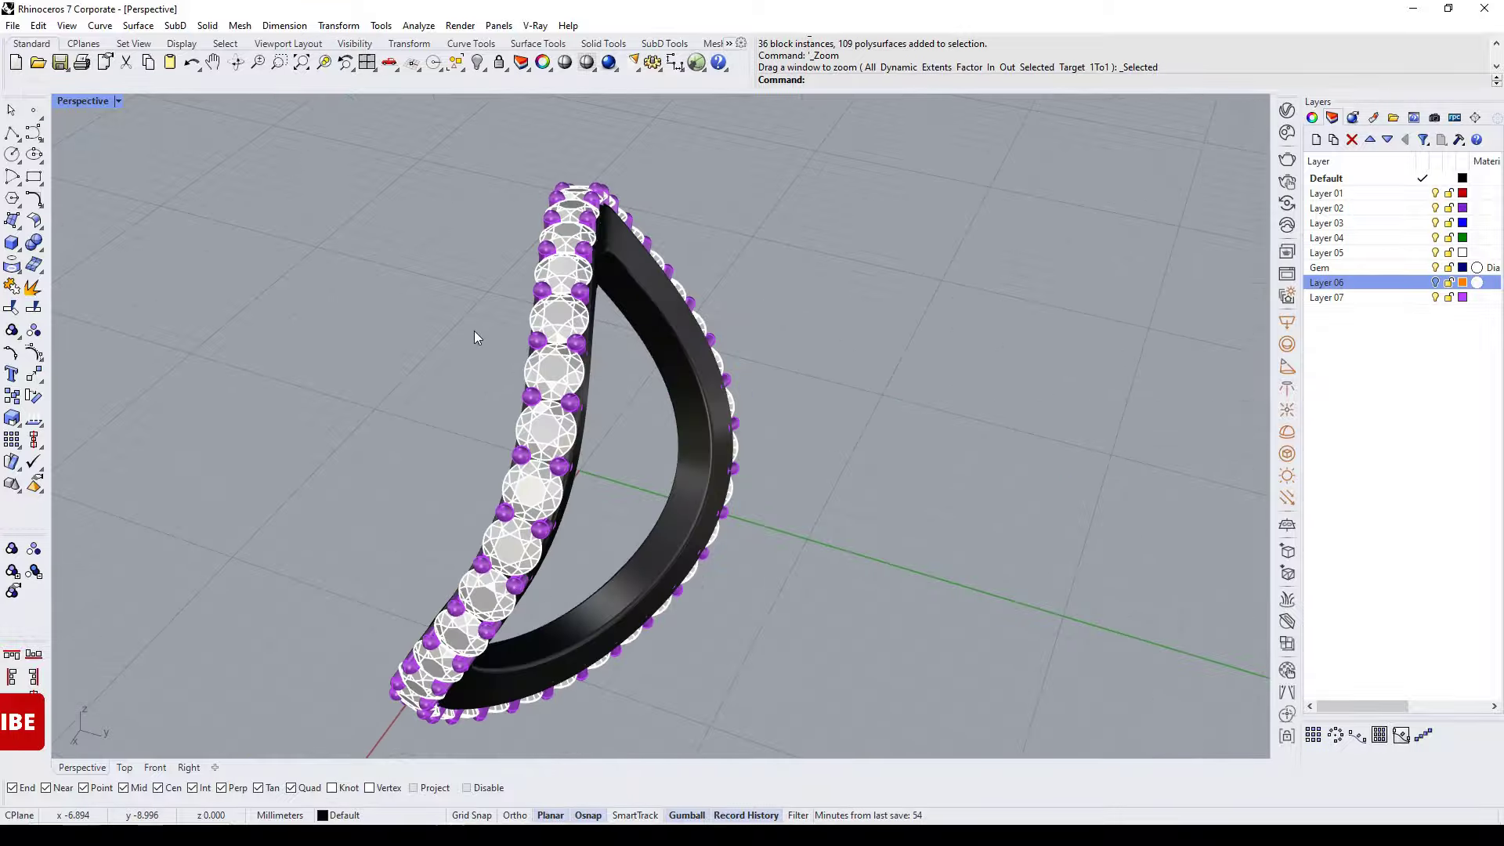